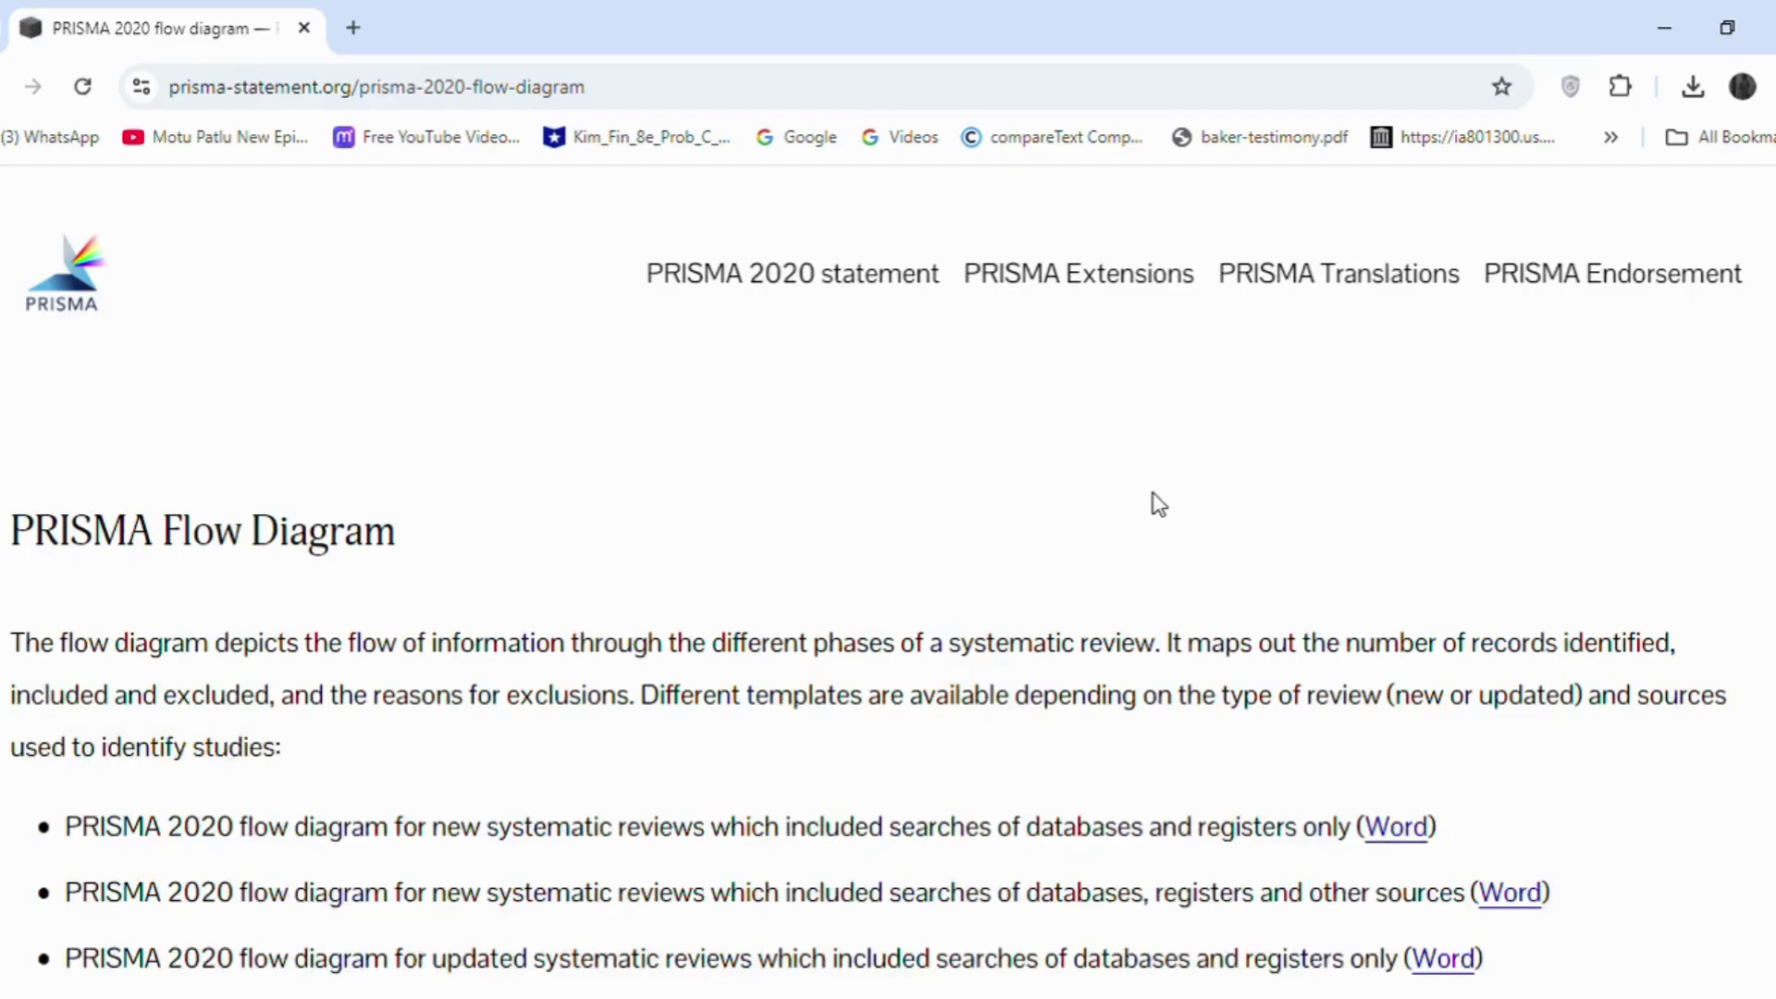
Step: Scroll down the PRISMA flow diagram page to the Word template links
scroll(1396, 702, down, 1)
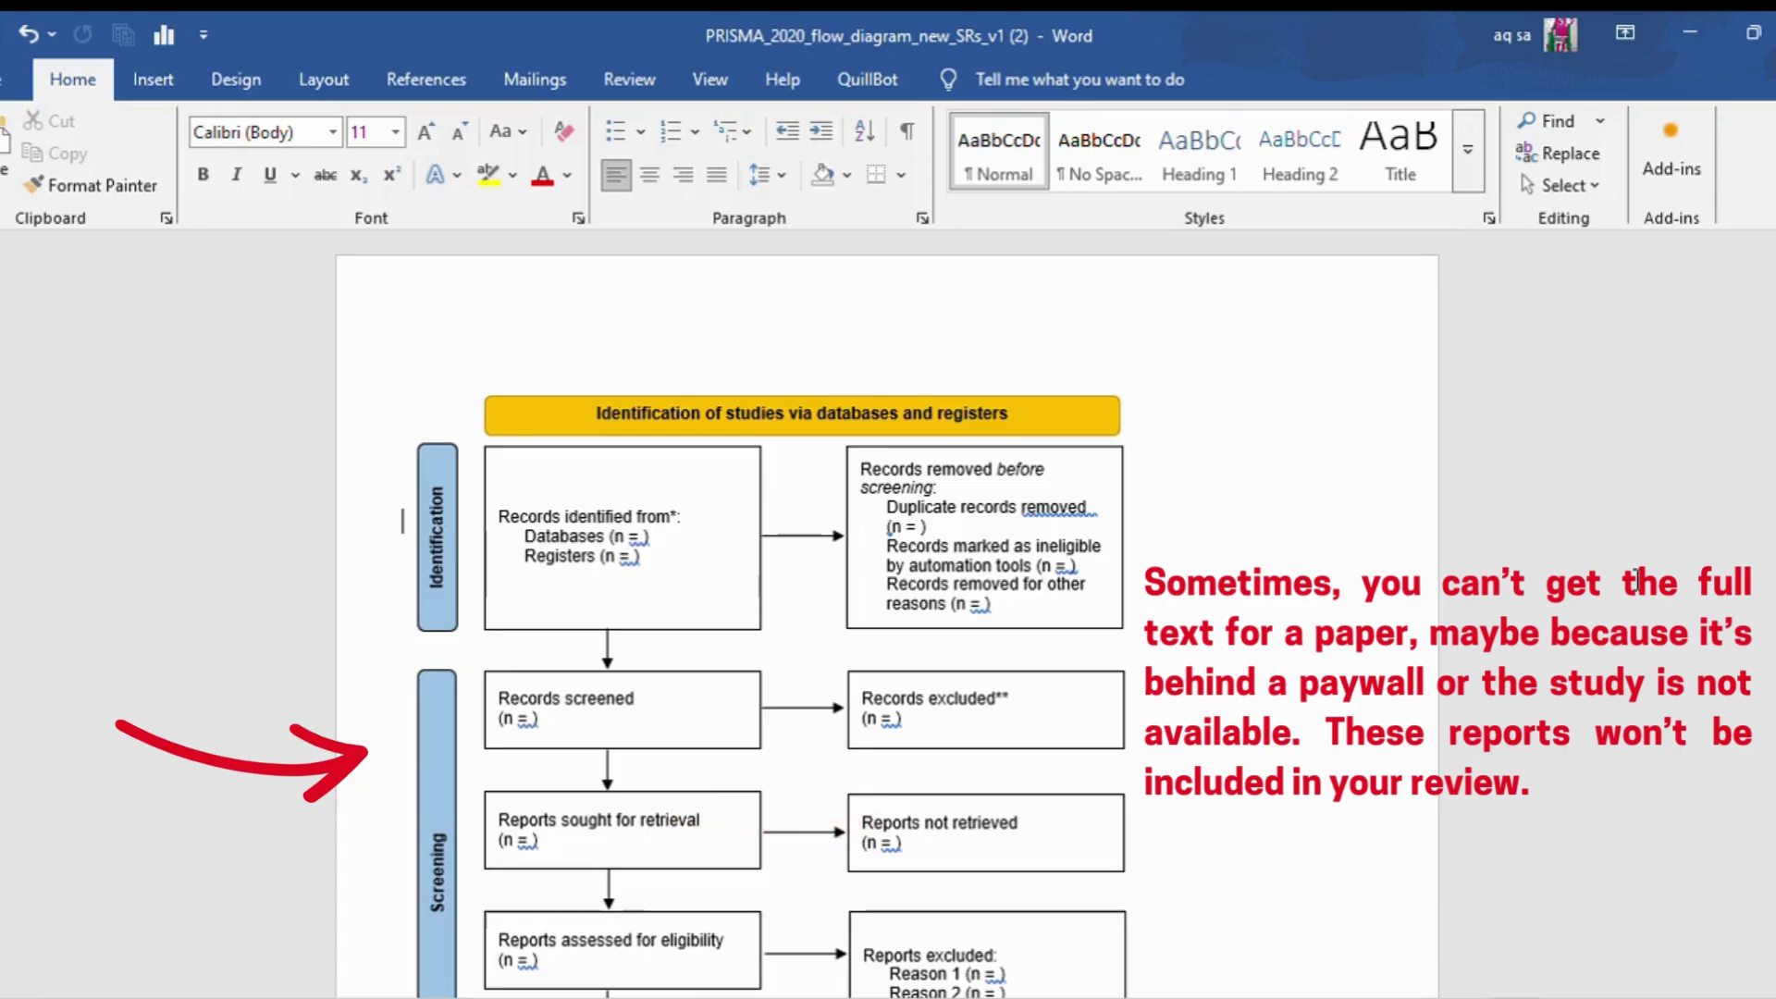
scroll(403, 393, down, 3)
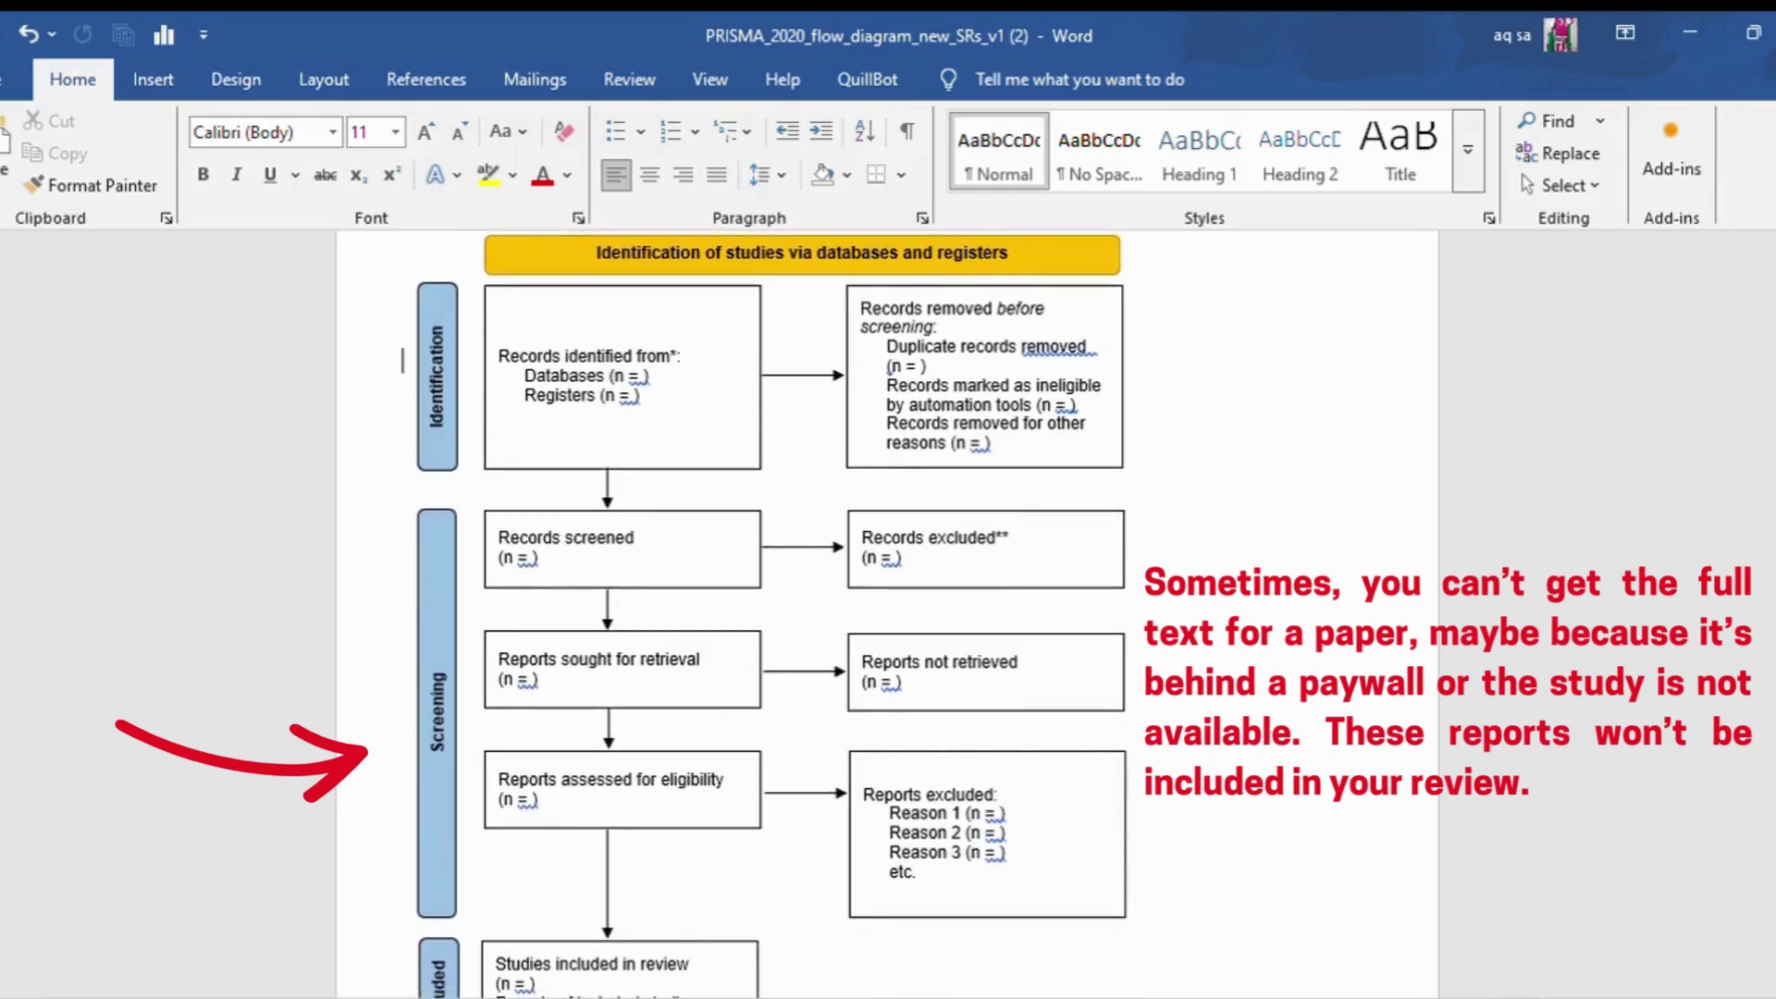
scroll(402, 393, up, 1)
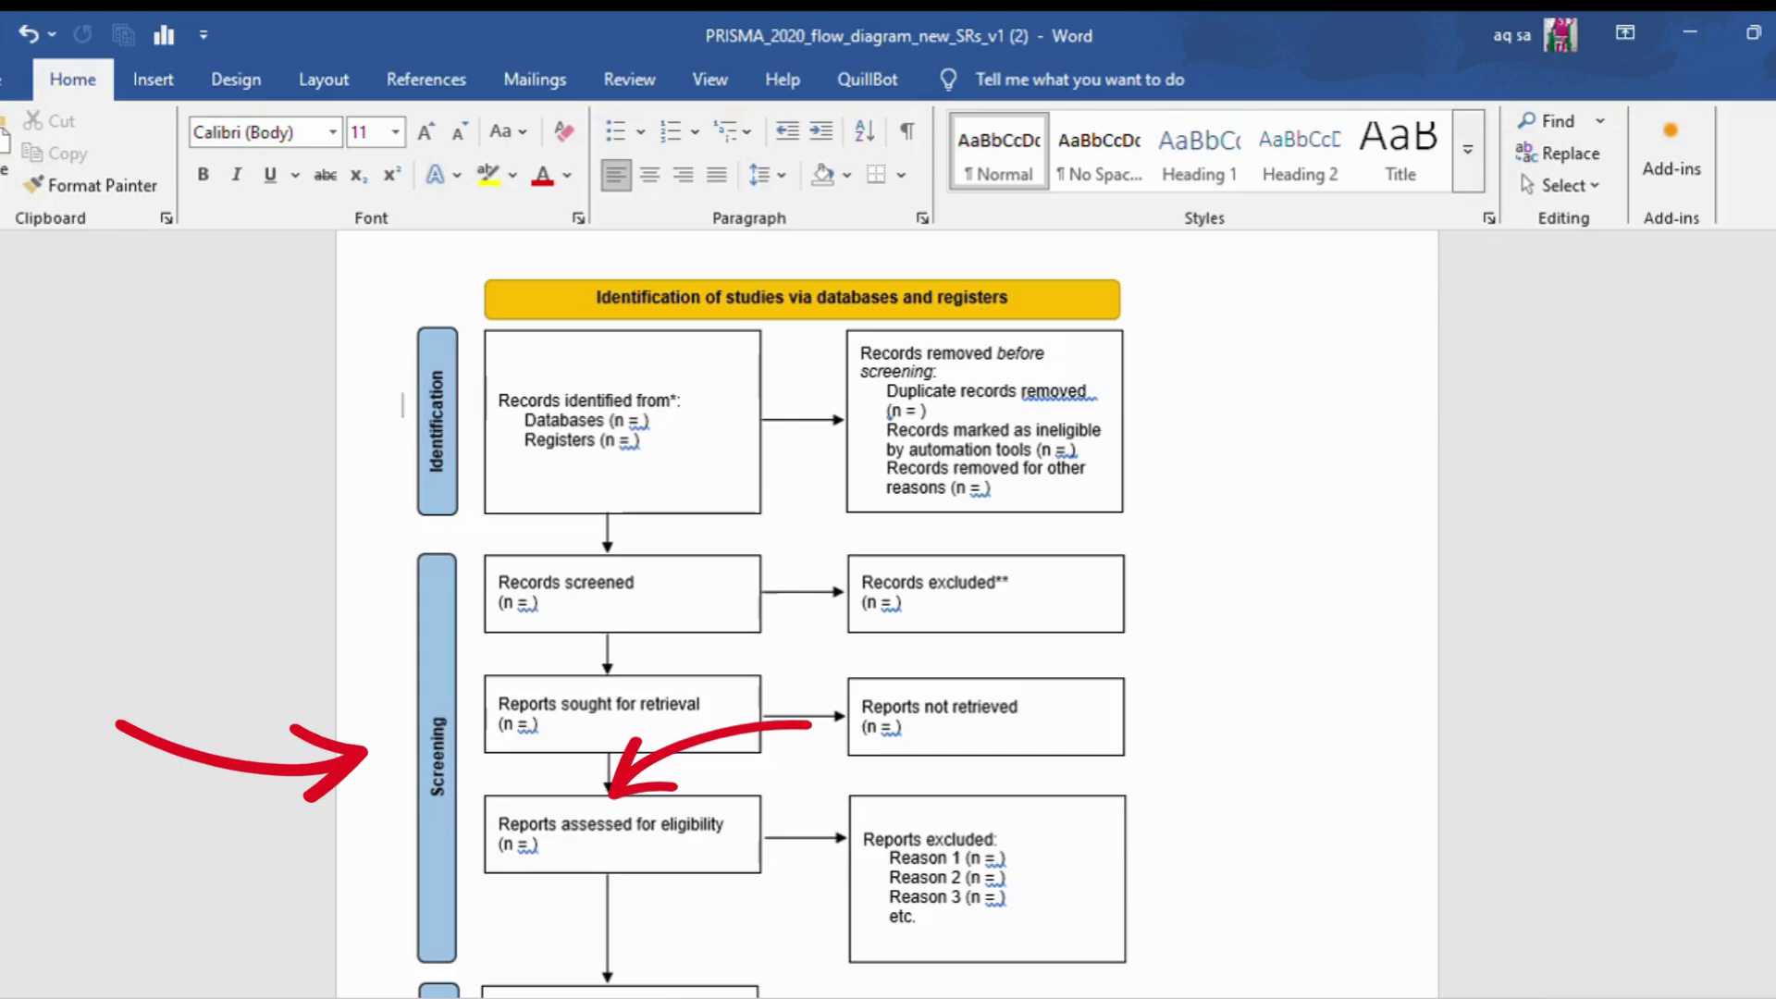
scroll(888, 610, down, 3)
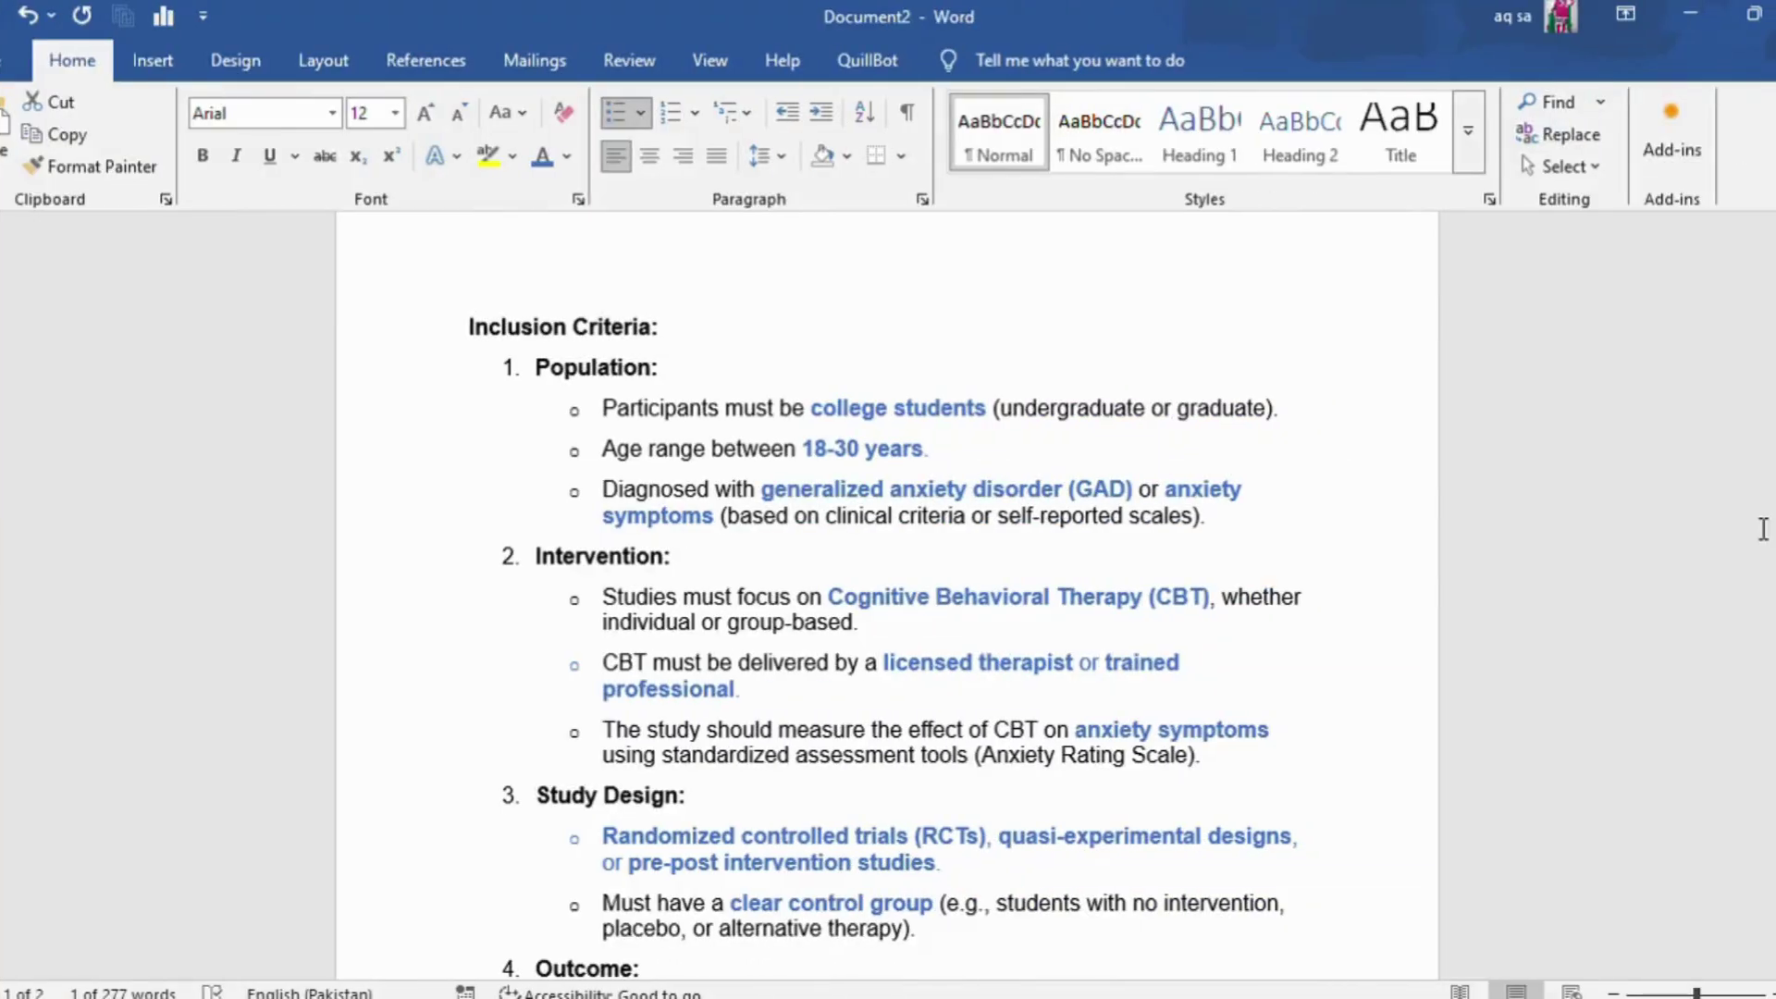
click(1764, 529)
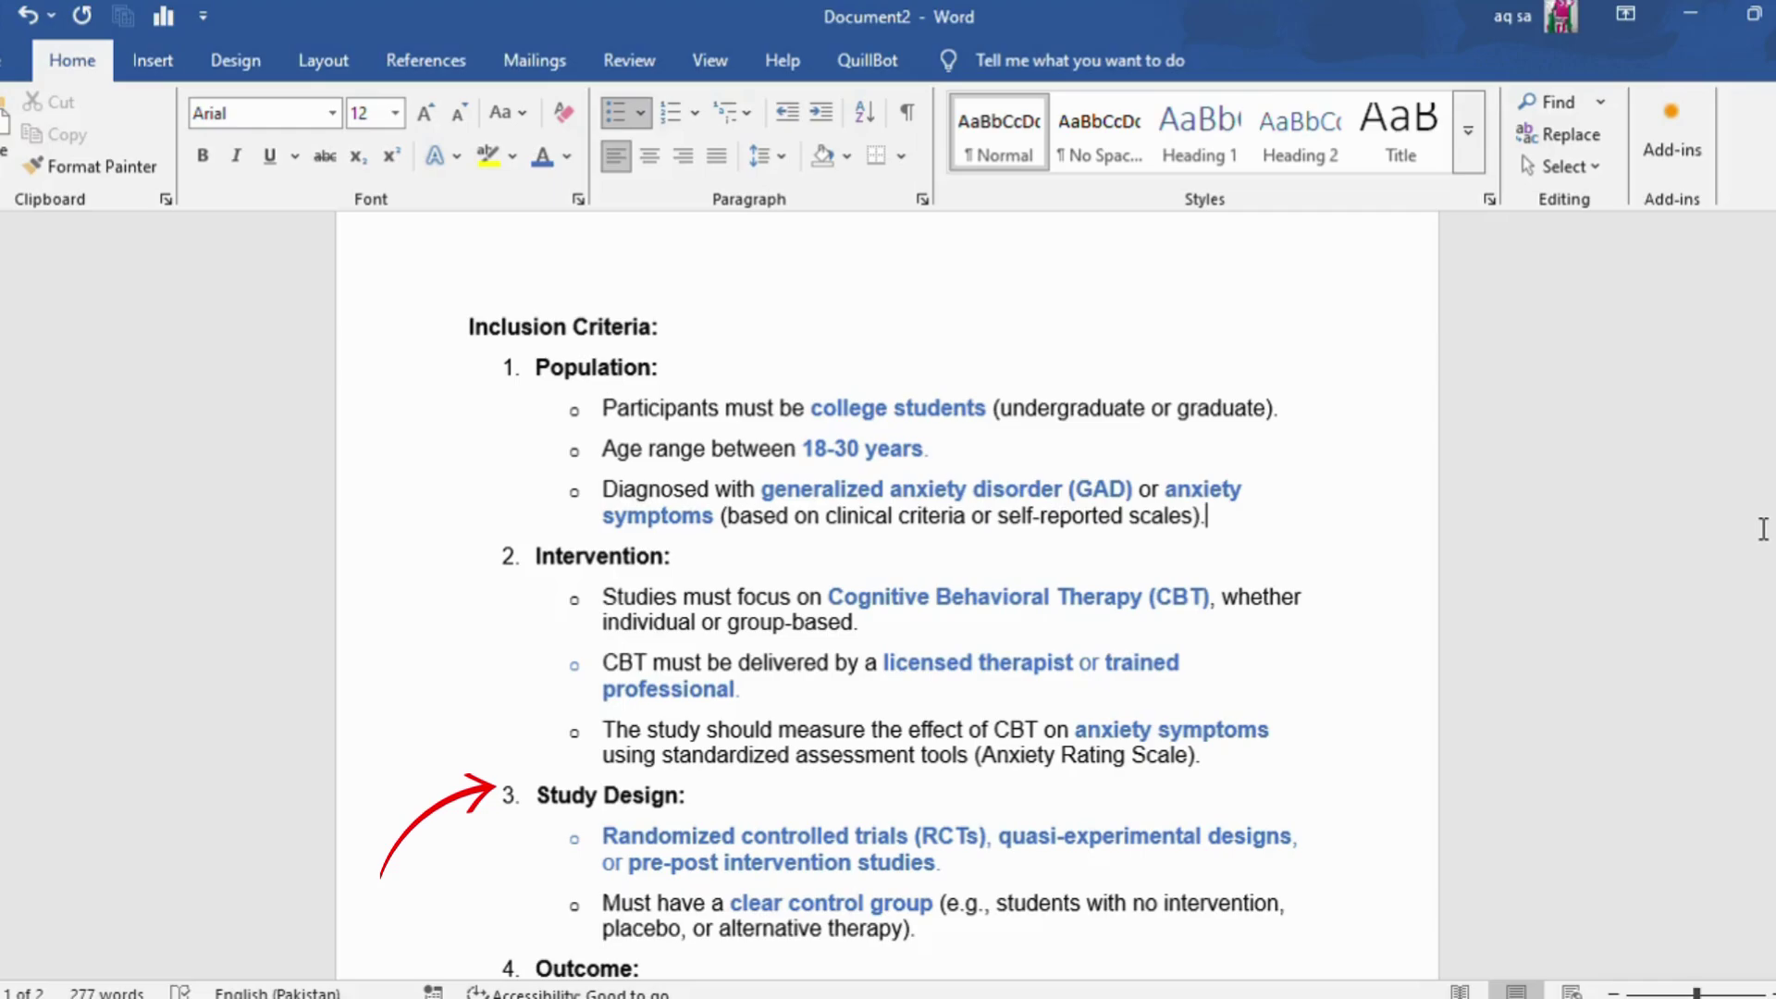
Step: Scroll through the ScienceDirect review on internet-delivered CBT for anxiety in university students
scroll(1763, 529, down, 8)
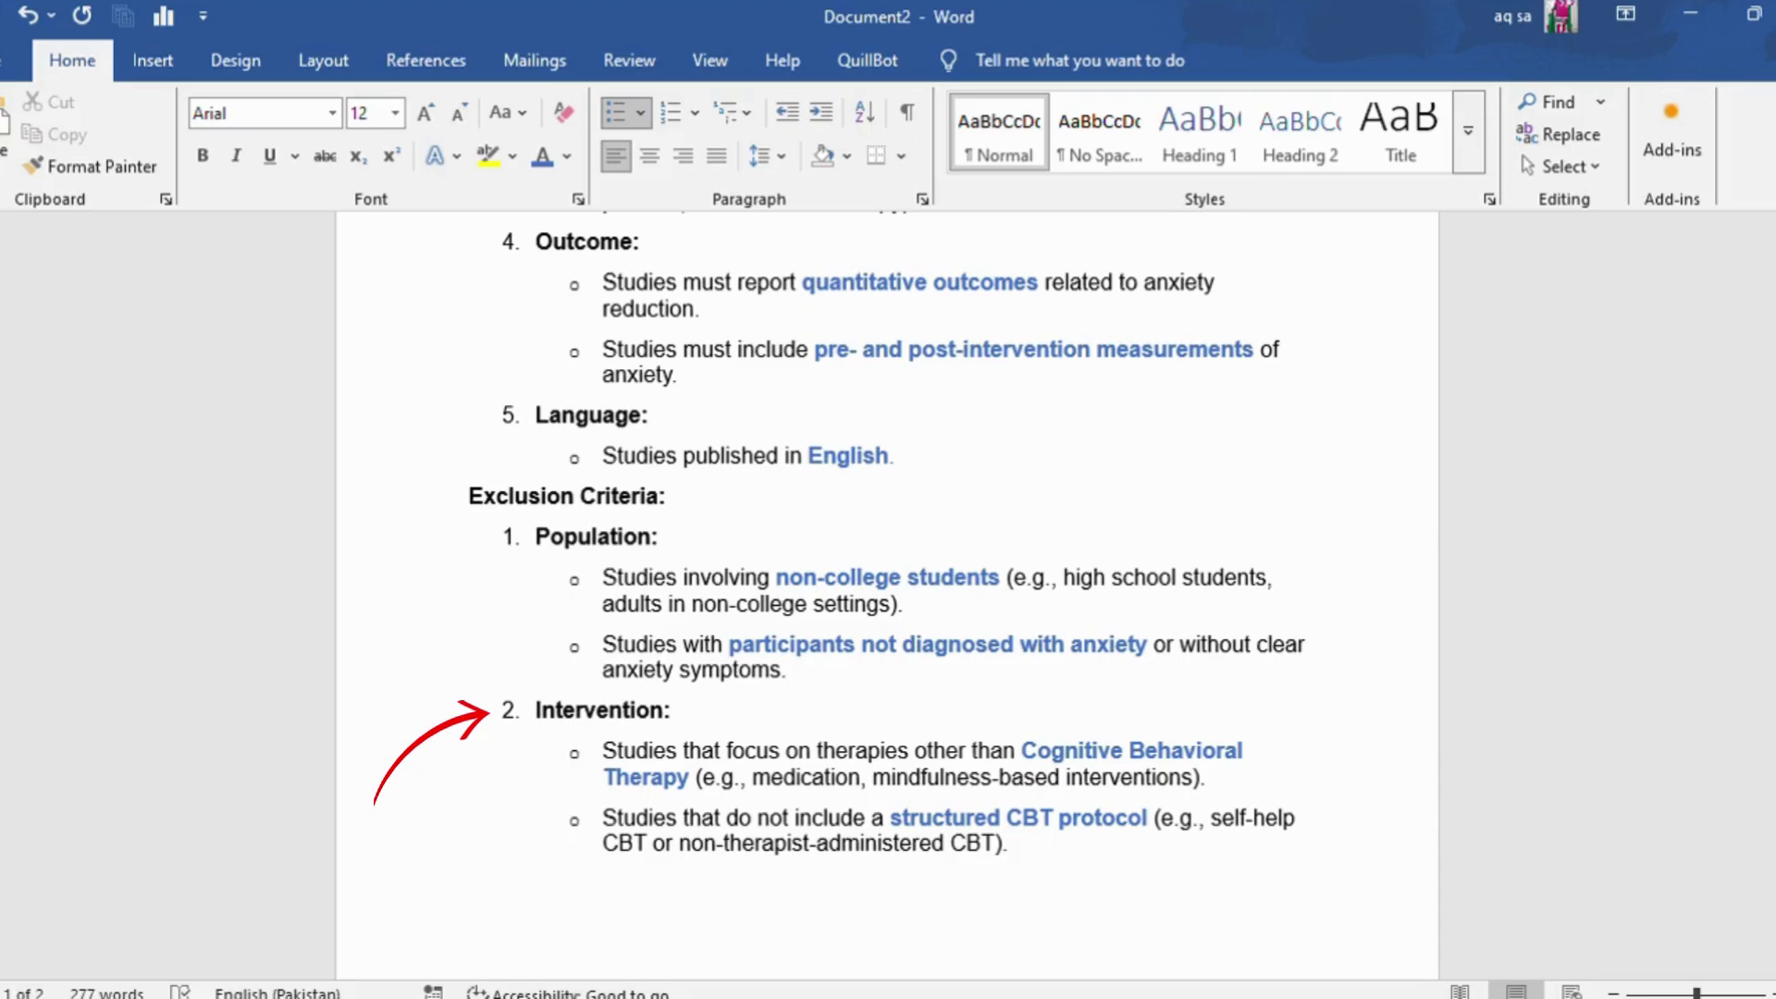
scroll(888, 592, down, 8)
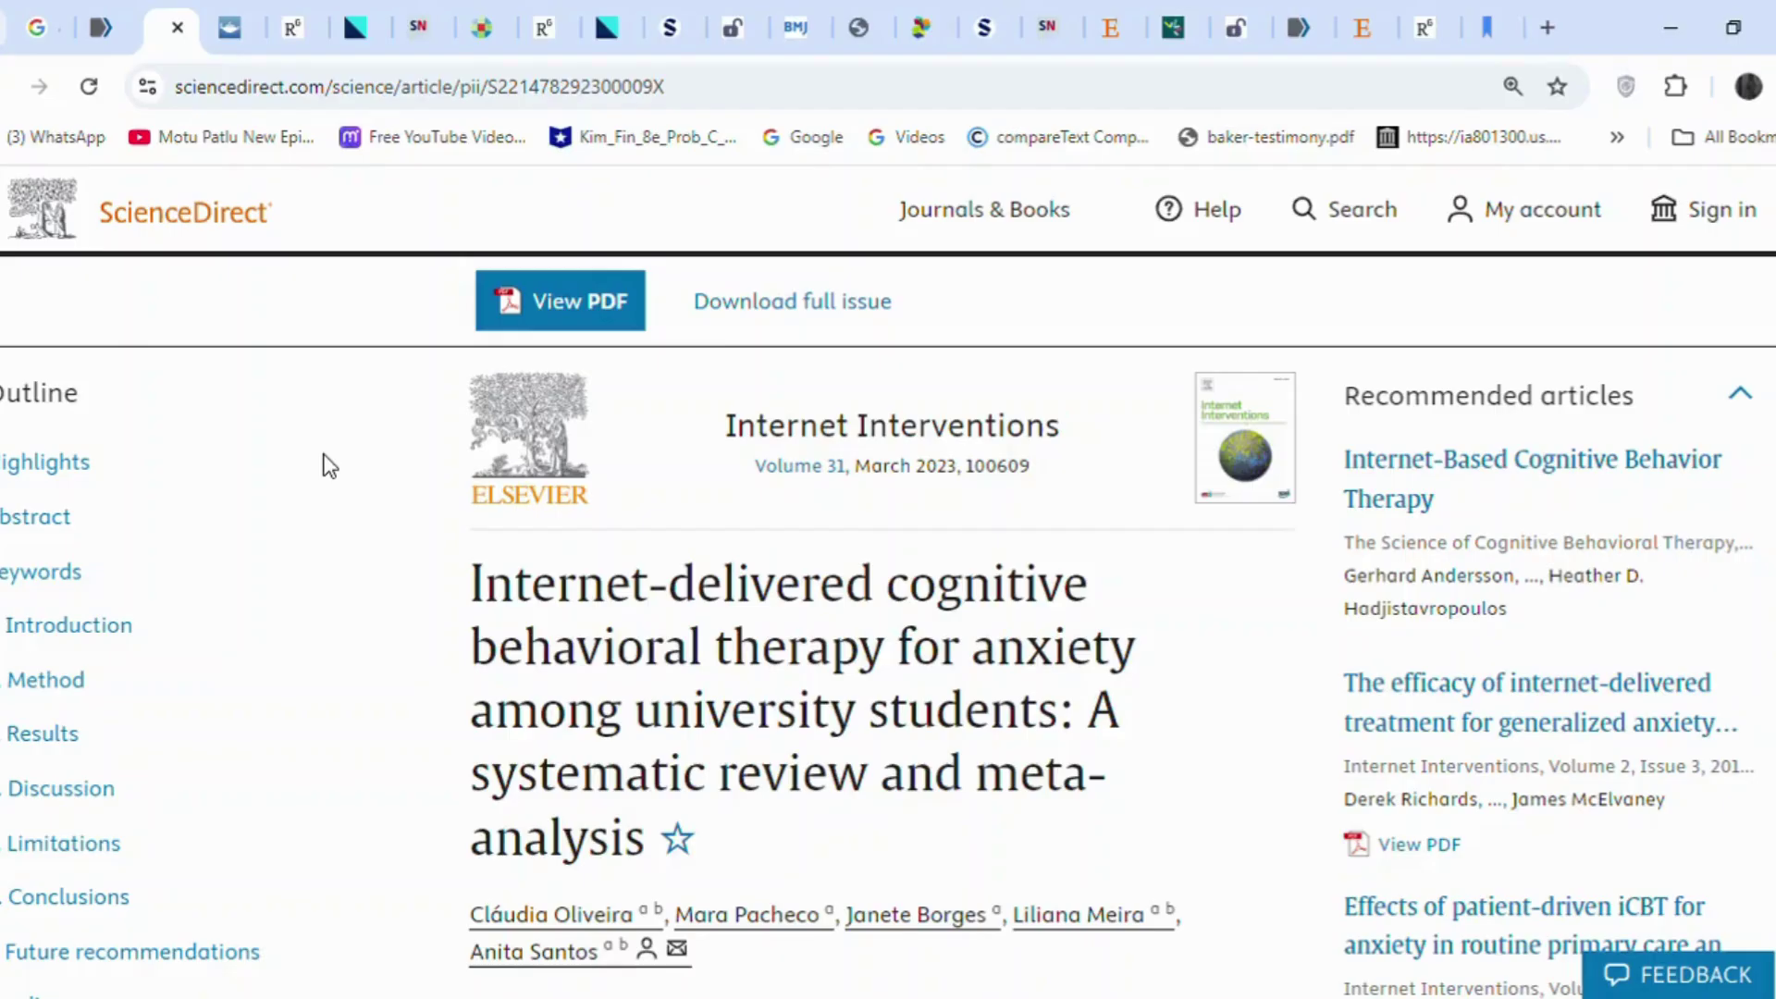
Step: Step through the PMC, Taylor & Francis, ResearchGate and MDPI article tabs, ending on ScienceDirect
click(101, 26)
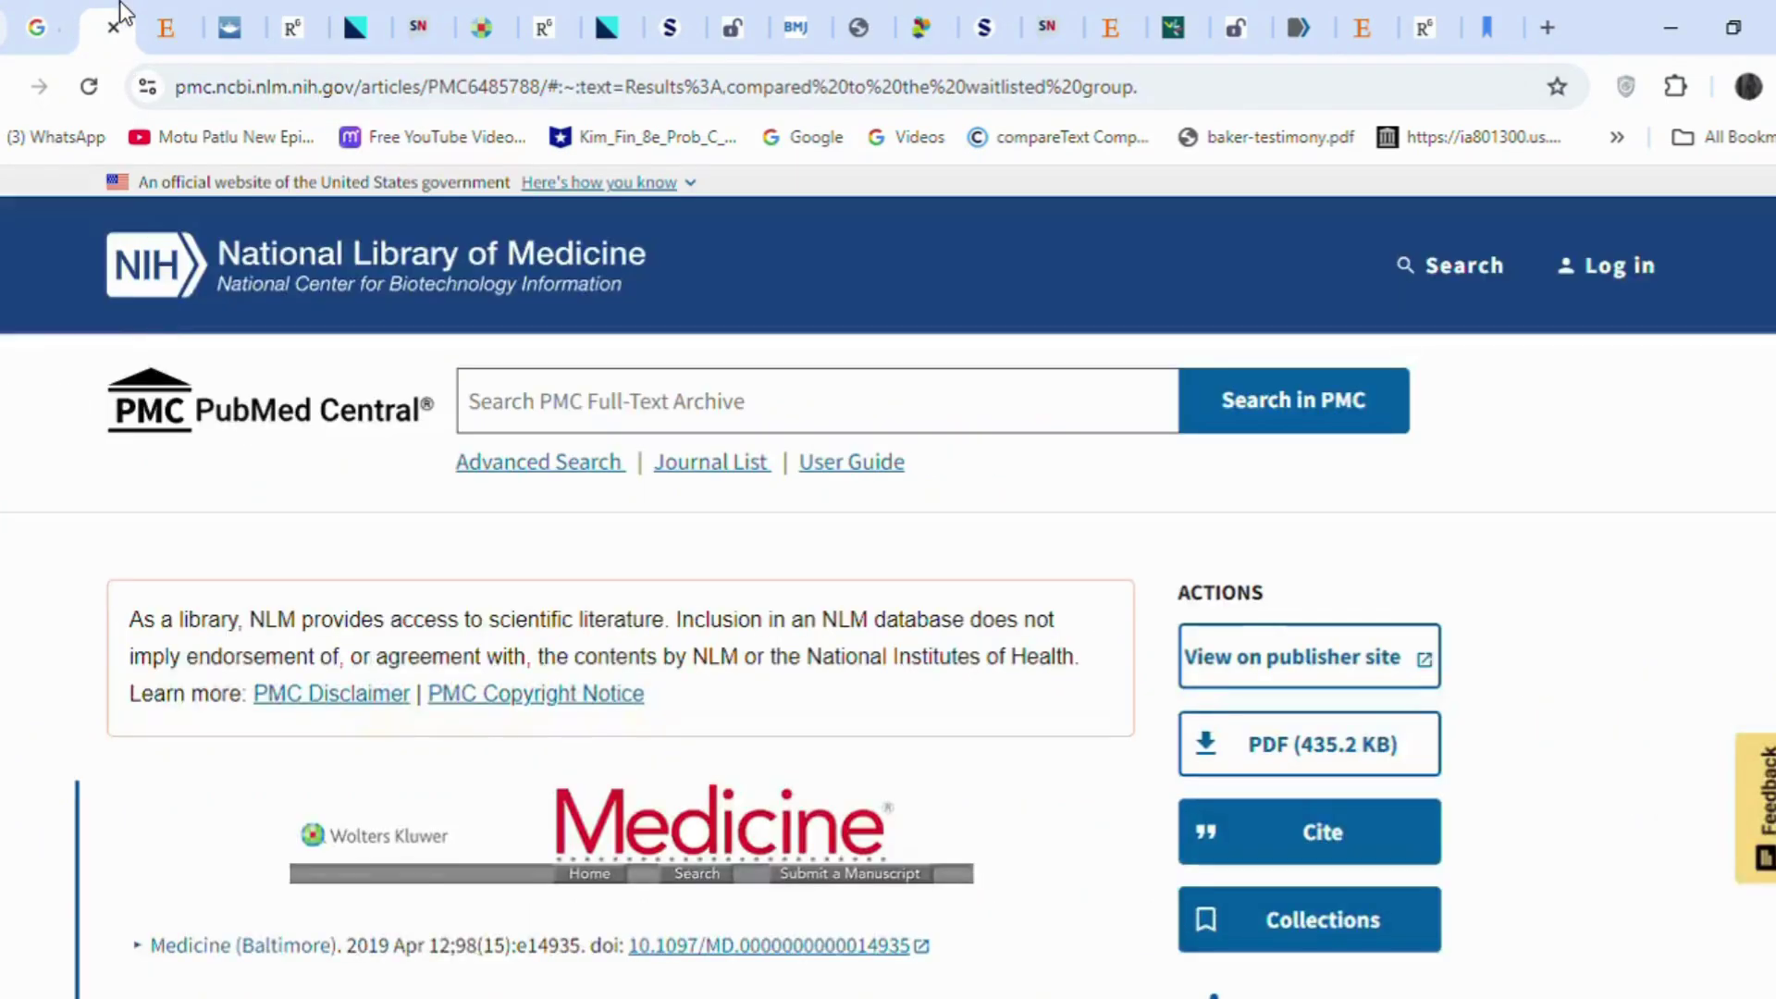
click(195, 3)
click(243, 3)
click(290, 4)
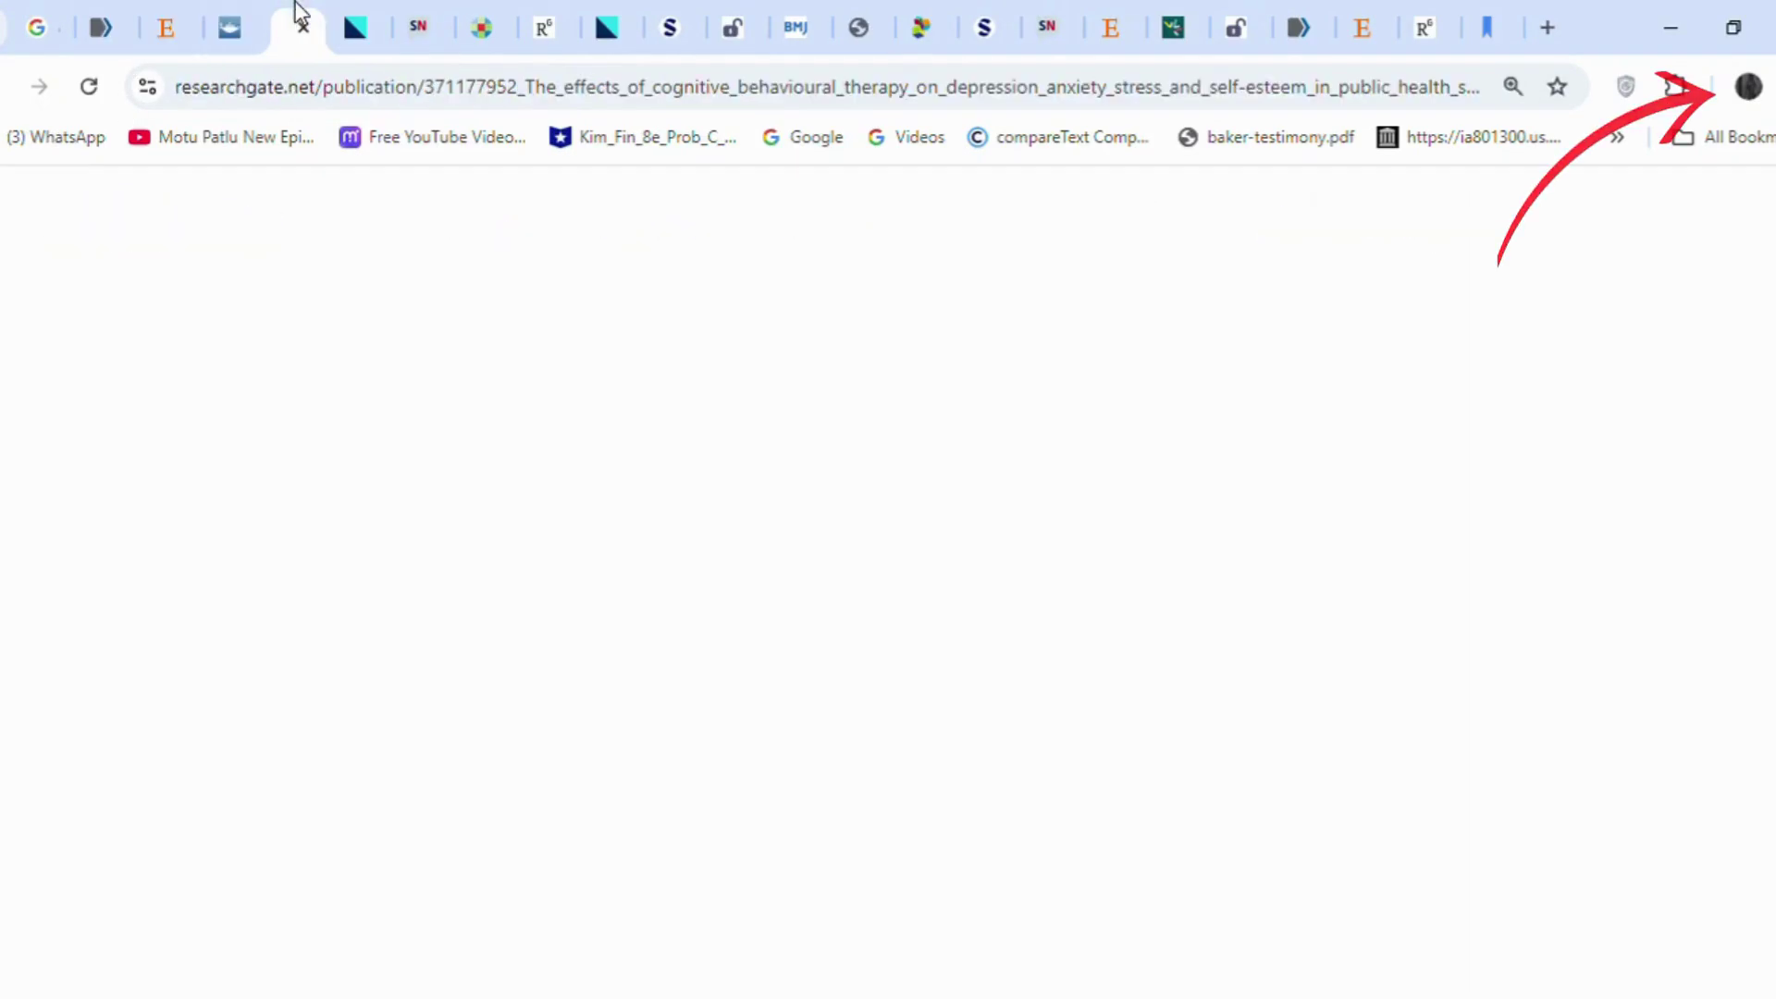
click(421, 13)
click(694, 17)
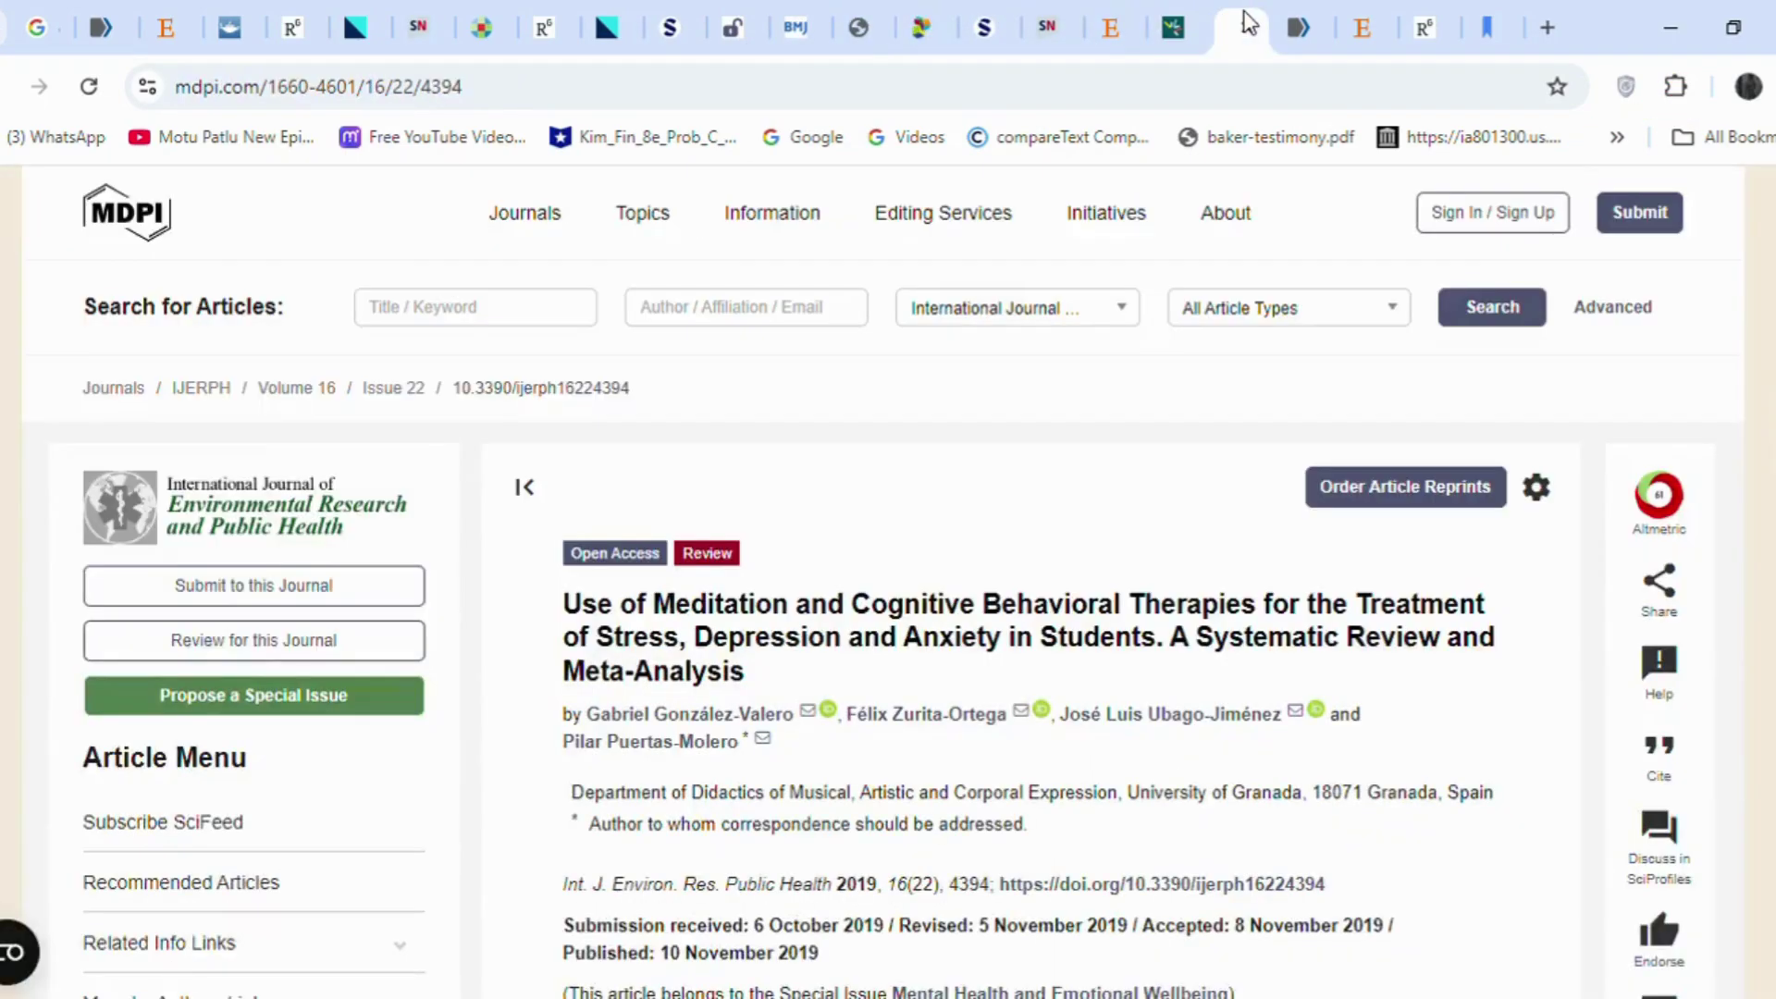
click(1323, 19)
click(1133, 14)
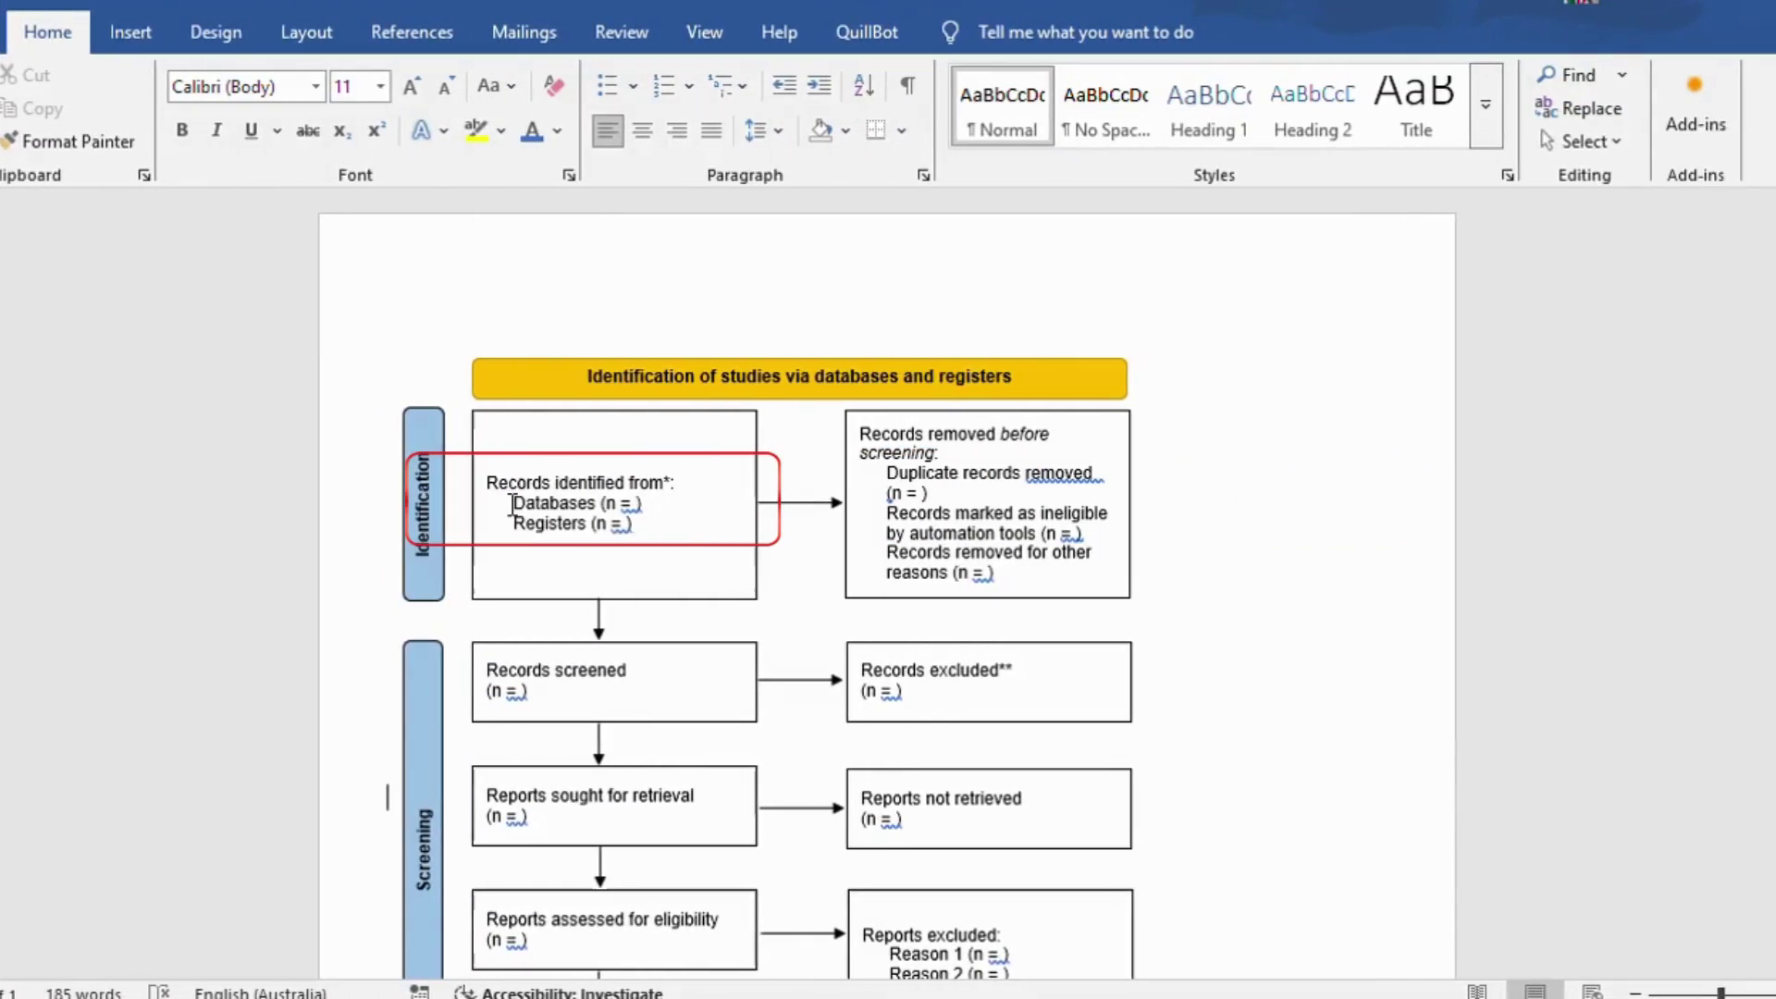
Step: Select the Databases line in the 'Records identified from' box to replace it
click(549, 503)
drag(550, 503, 655, 504)
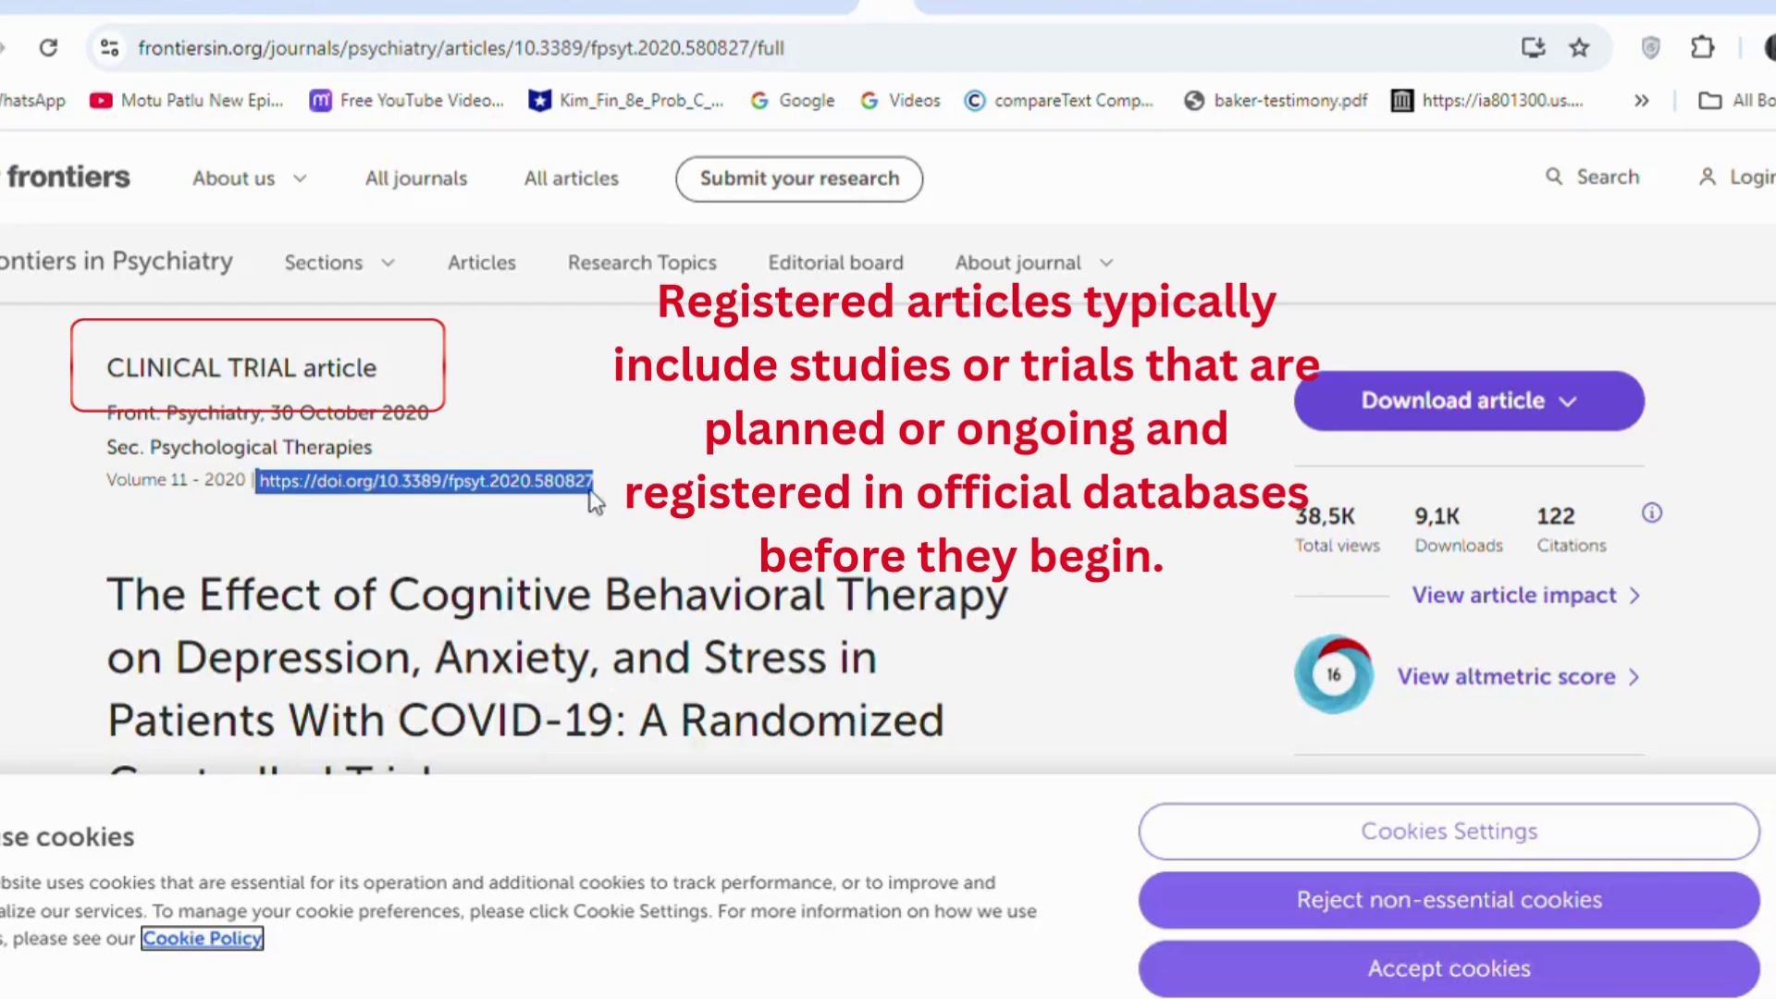
Step: Clear the selected DOI text on the Frontiers in Psychiatry clinical trial page
click(584, 525)
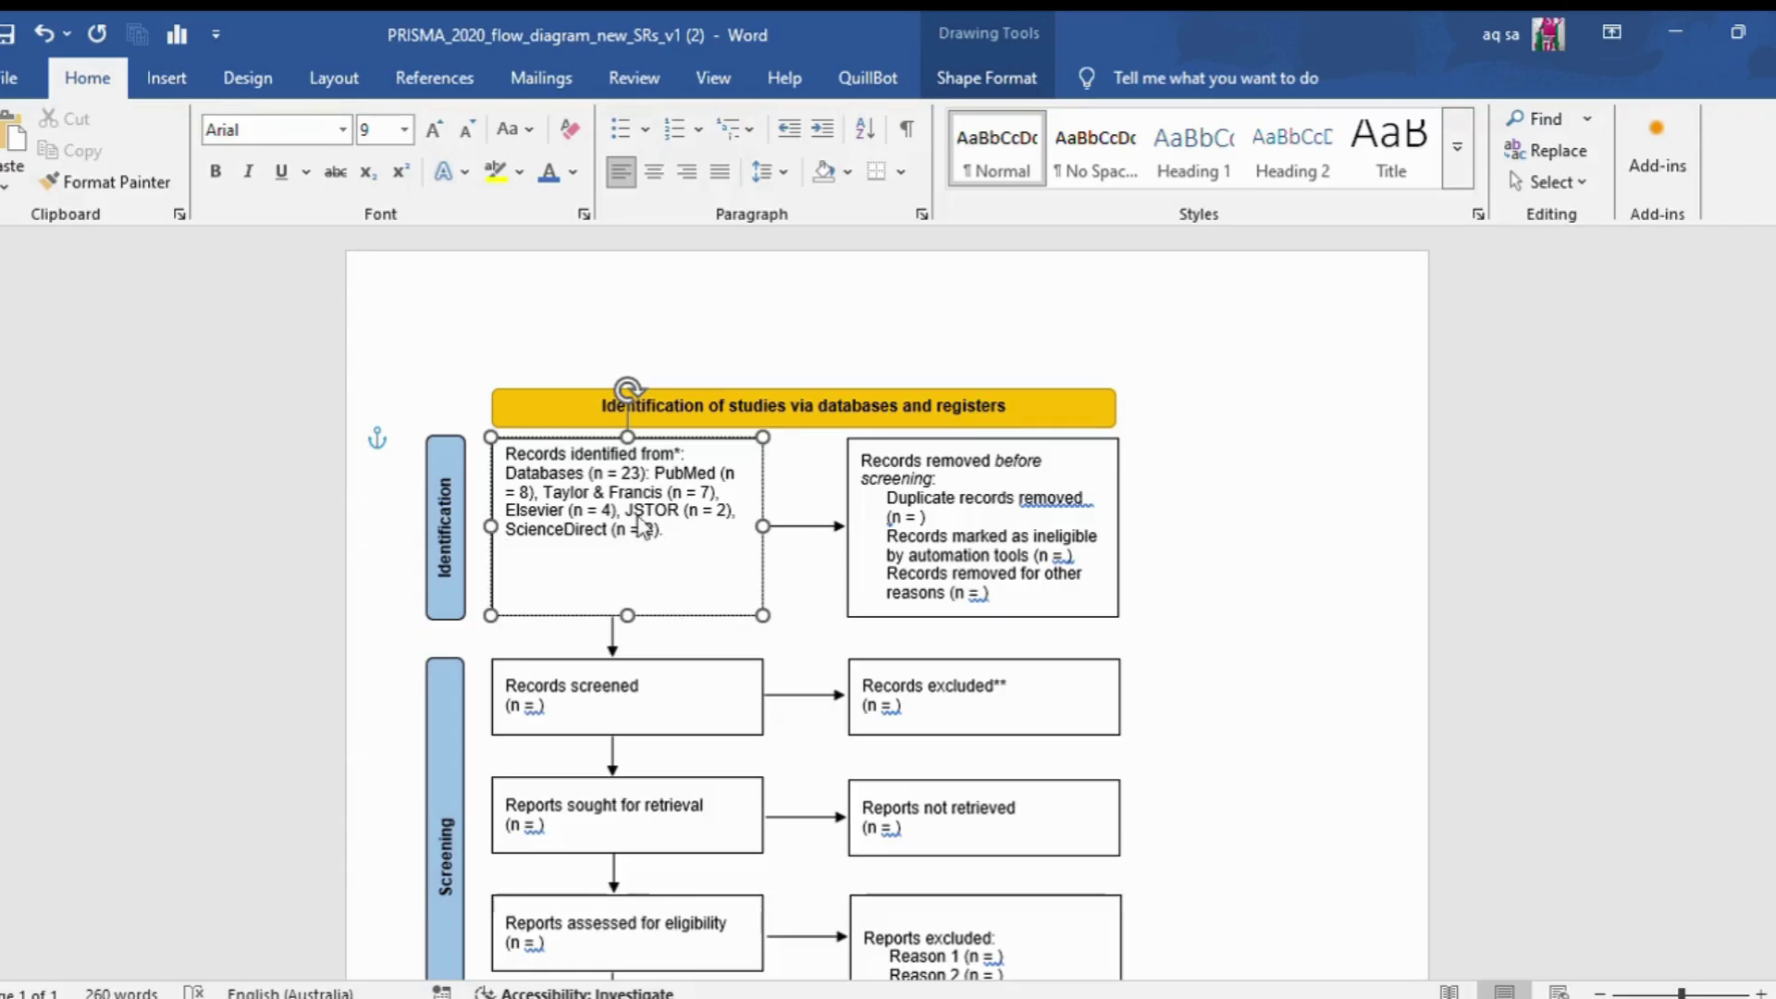
Step: Paste the 'Registers (n = 2)' line below the databases and bold its heading
key(Return)
text(Registers (n = 2): ClinicalTrials.gov (n = 1), WHO International Clinical Trials Registry Platform (n = 1))
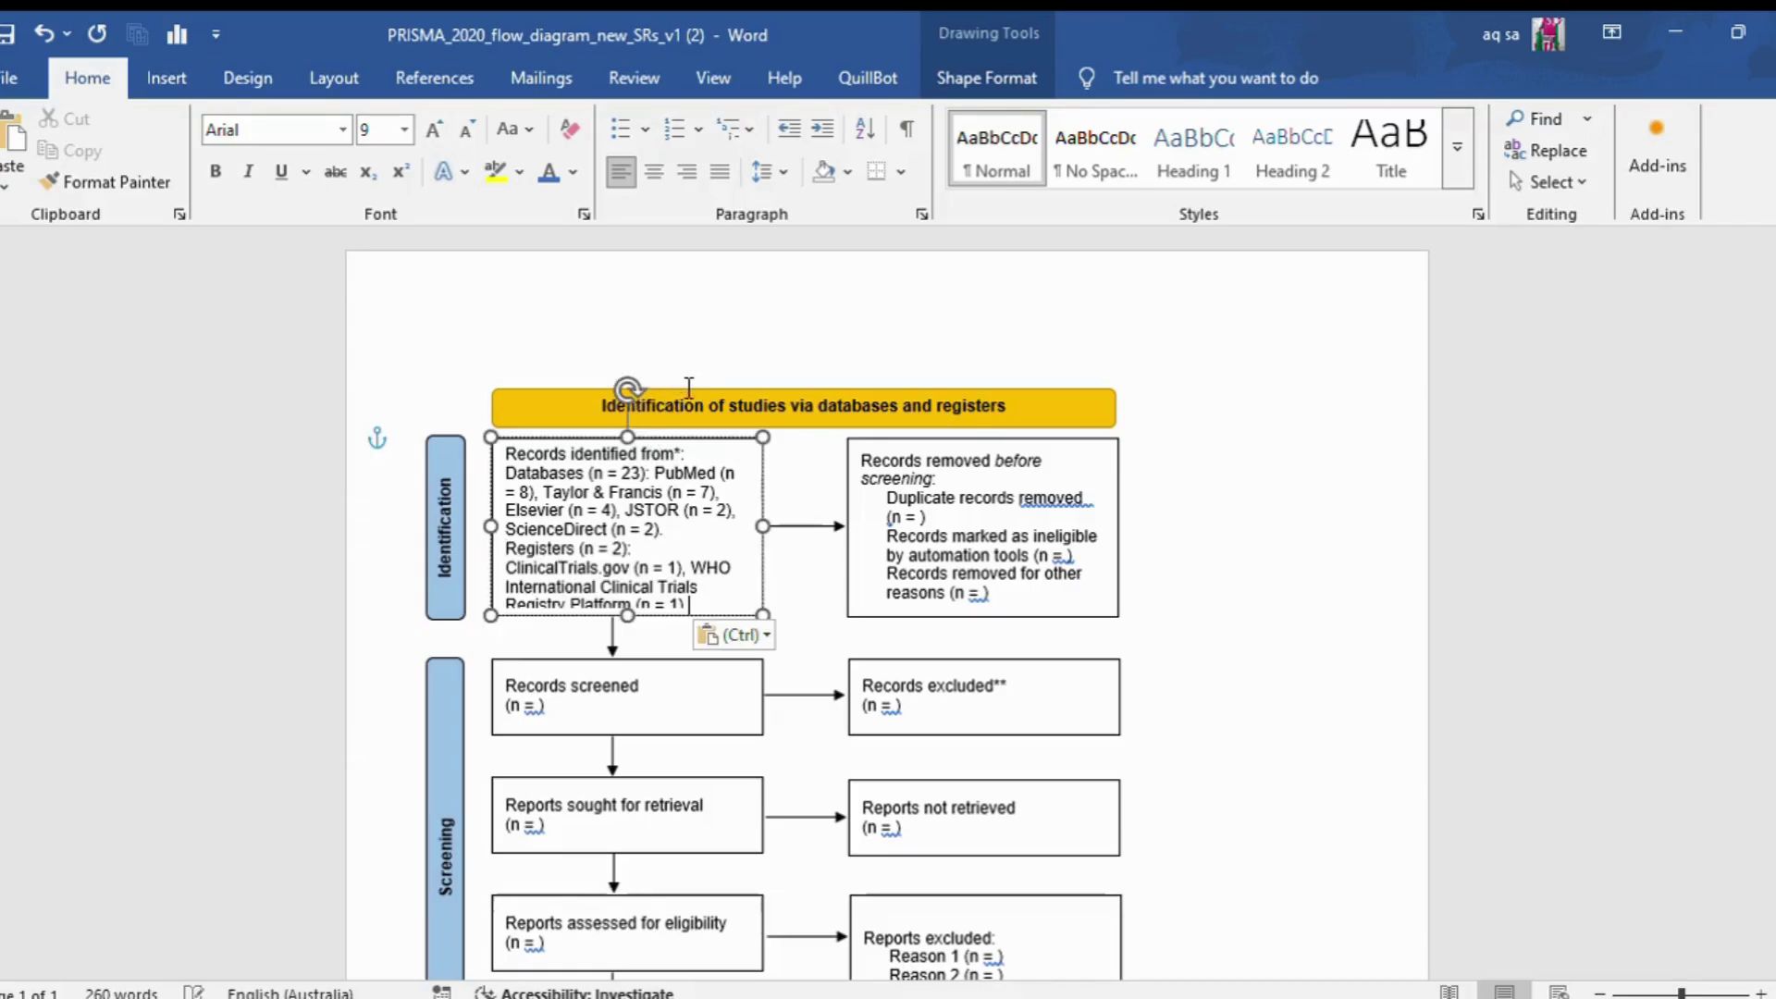
drag(634, 548, 537, 547)
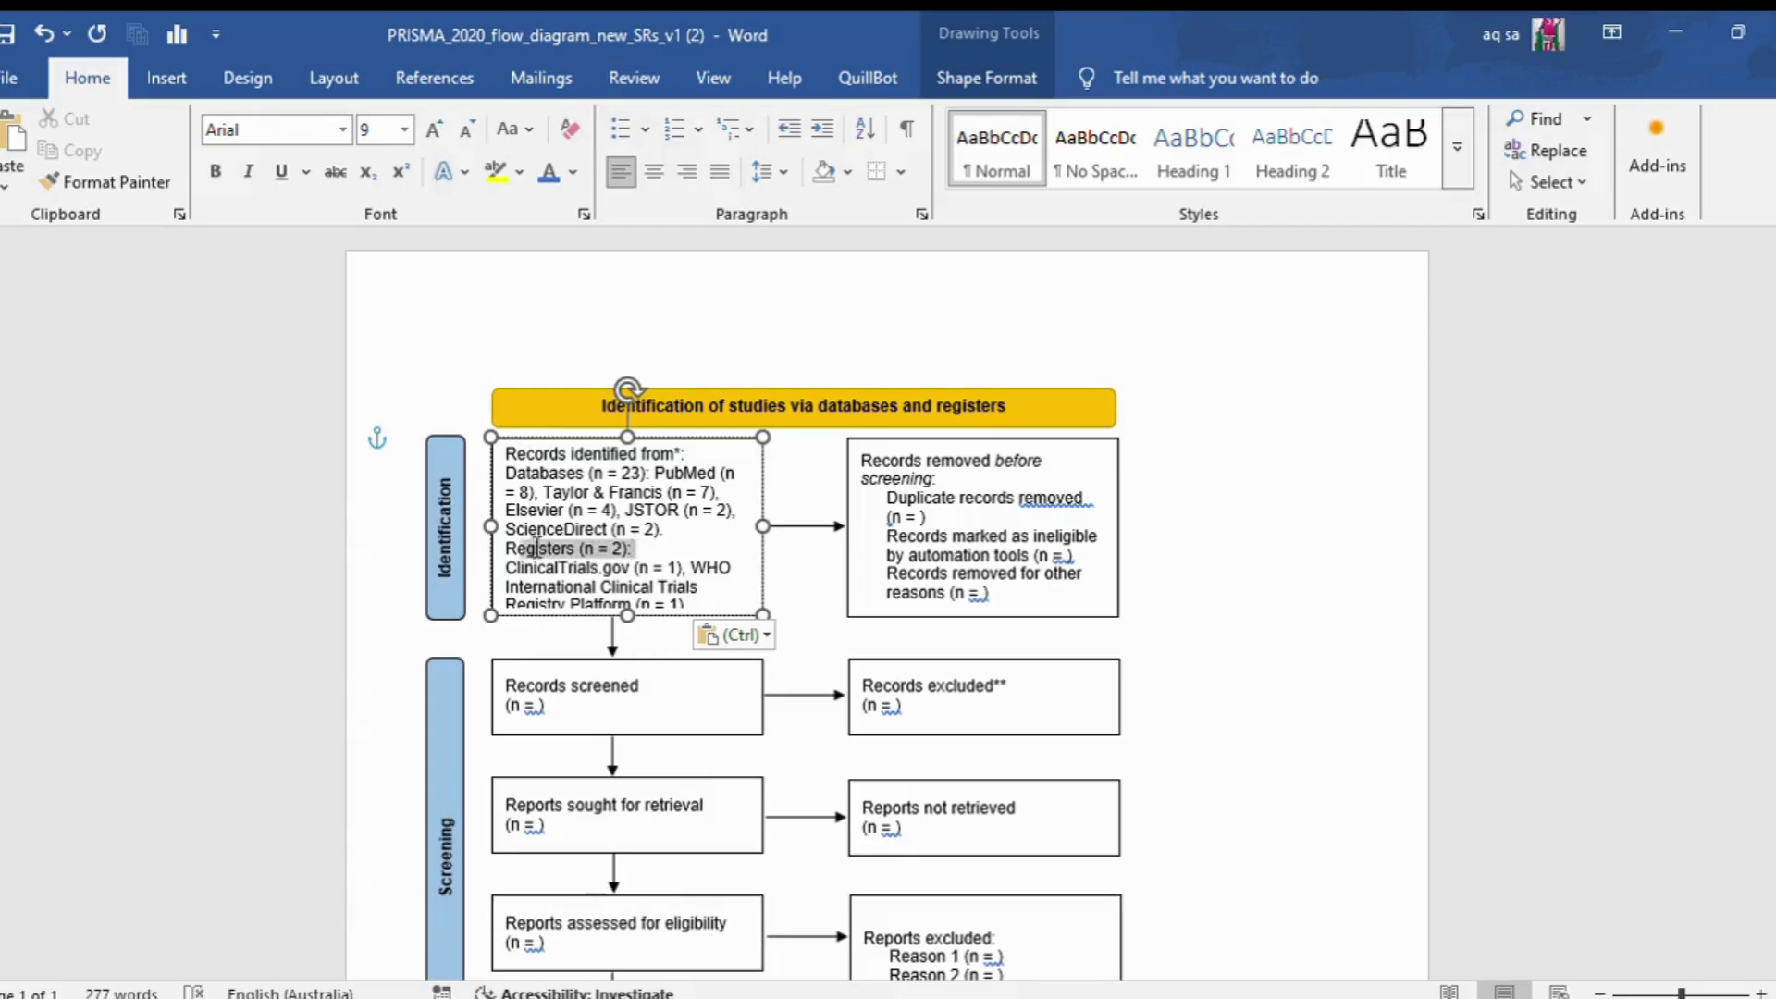
click(214, 173)
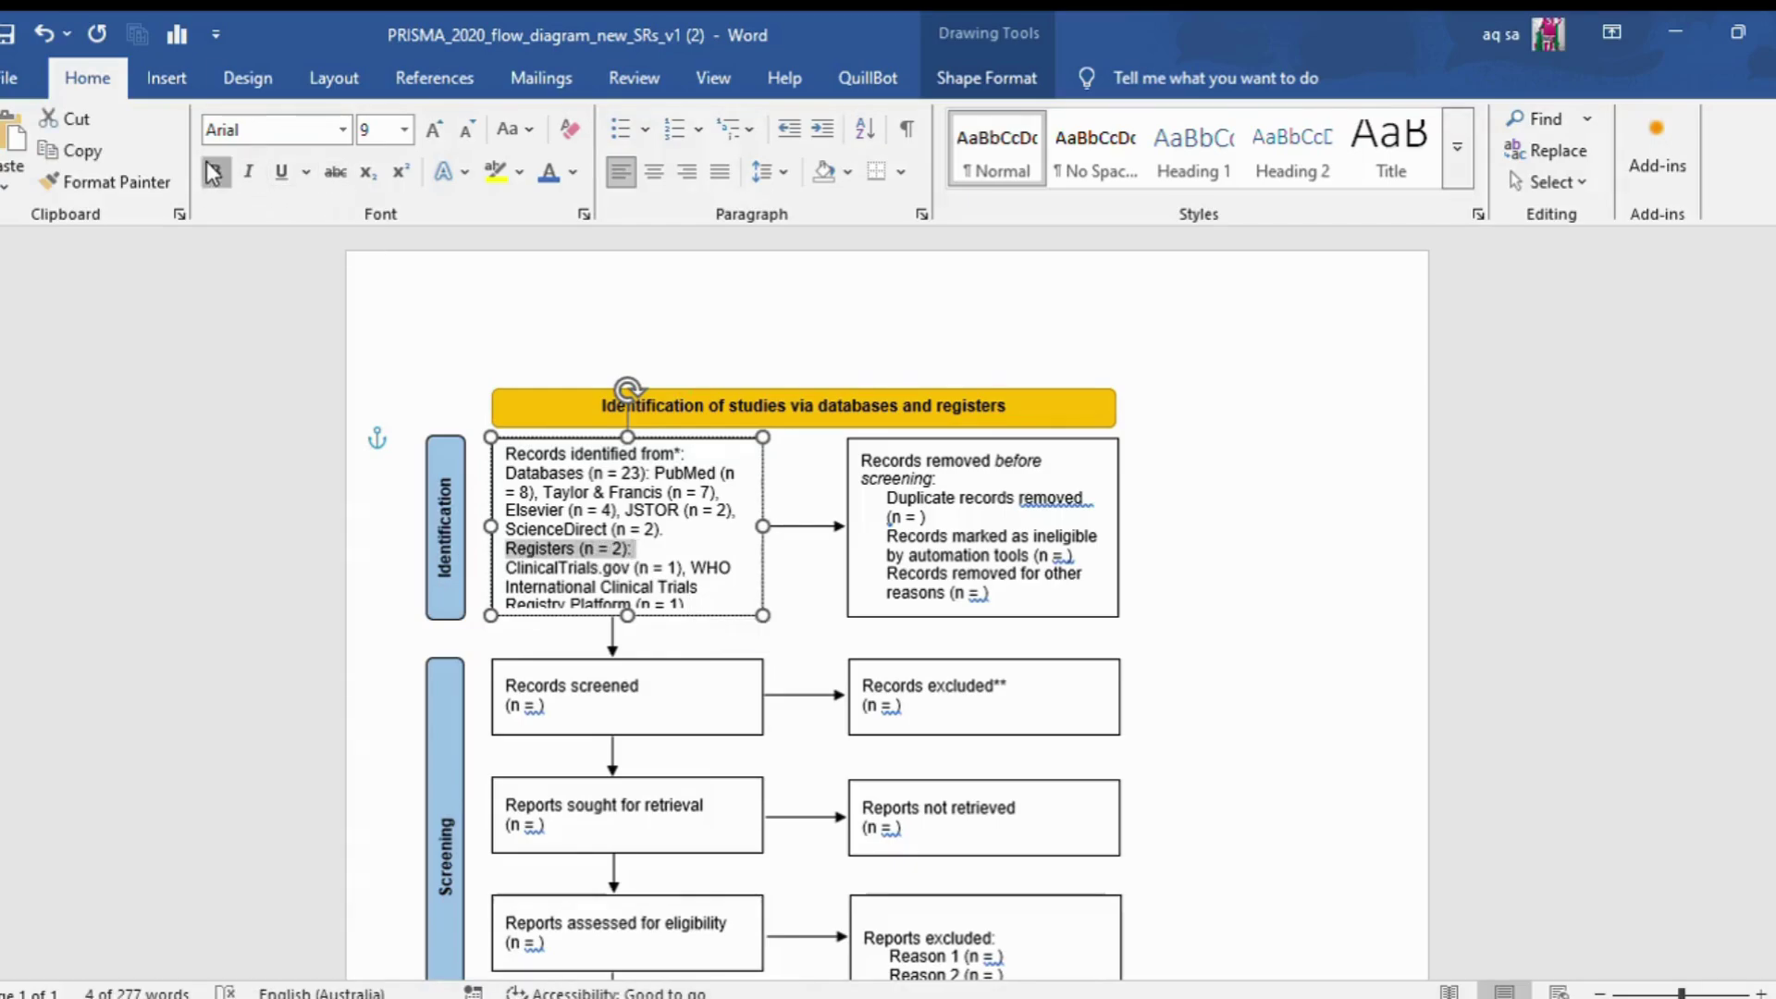
click(214, 173)
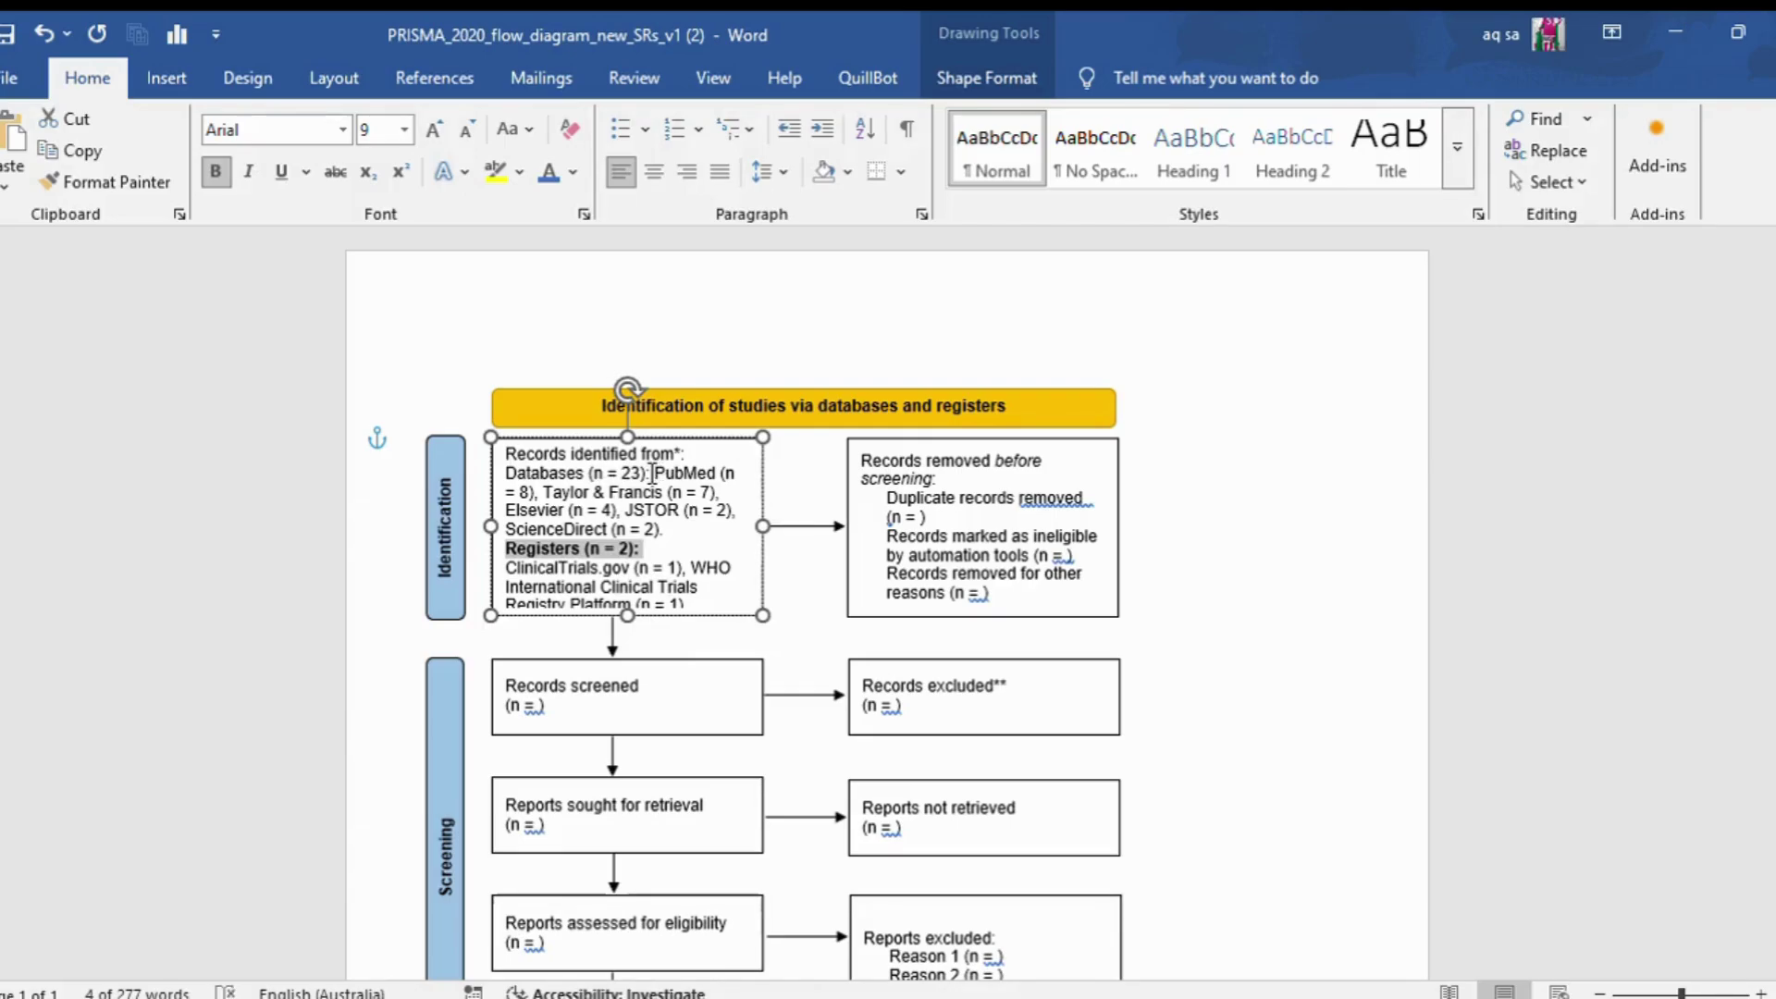
Step: Bold the 'Databases (n = 23)' heading and grab the Records identified box to resize it
drag(652, 473, 505, 473)
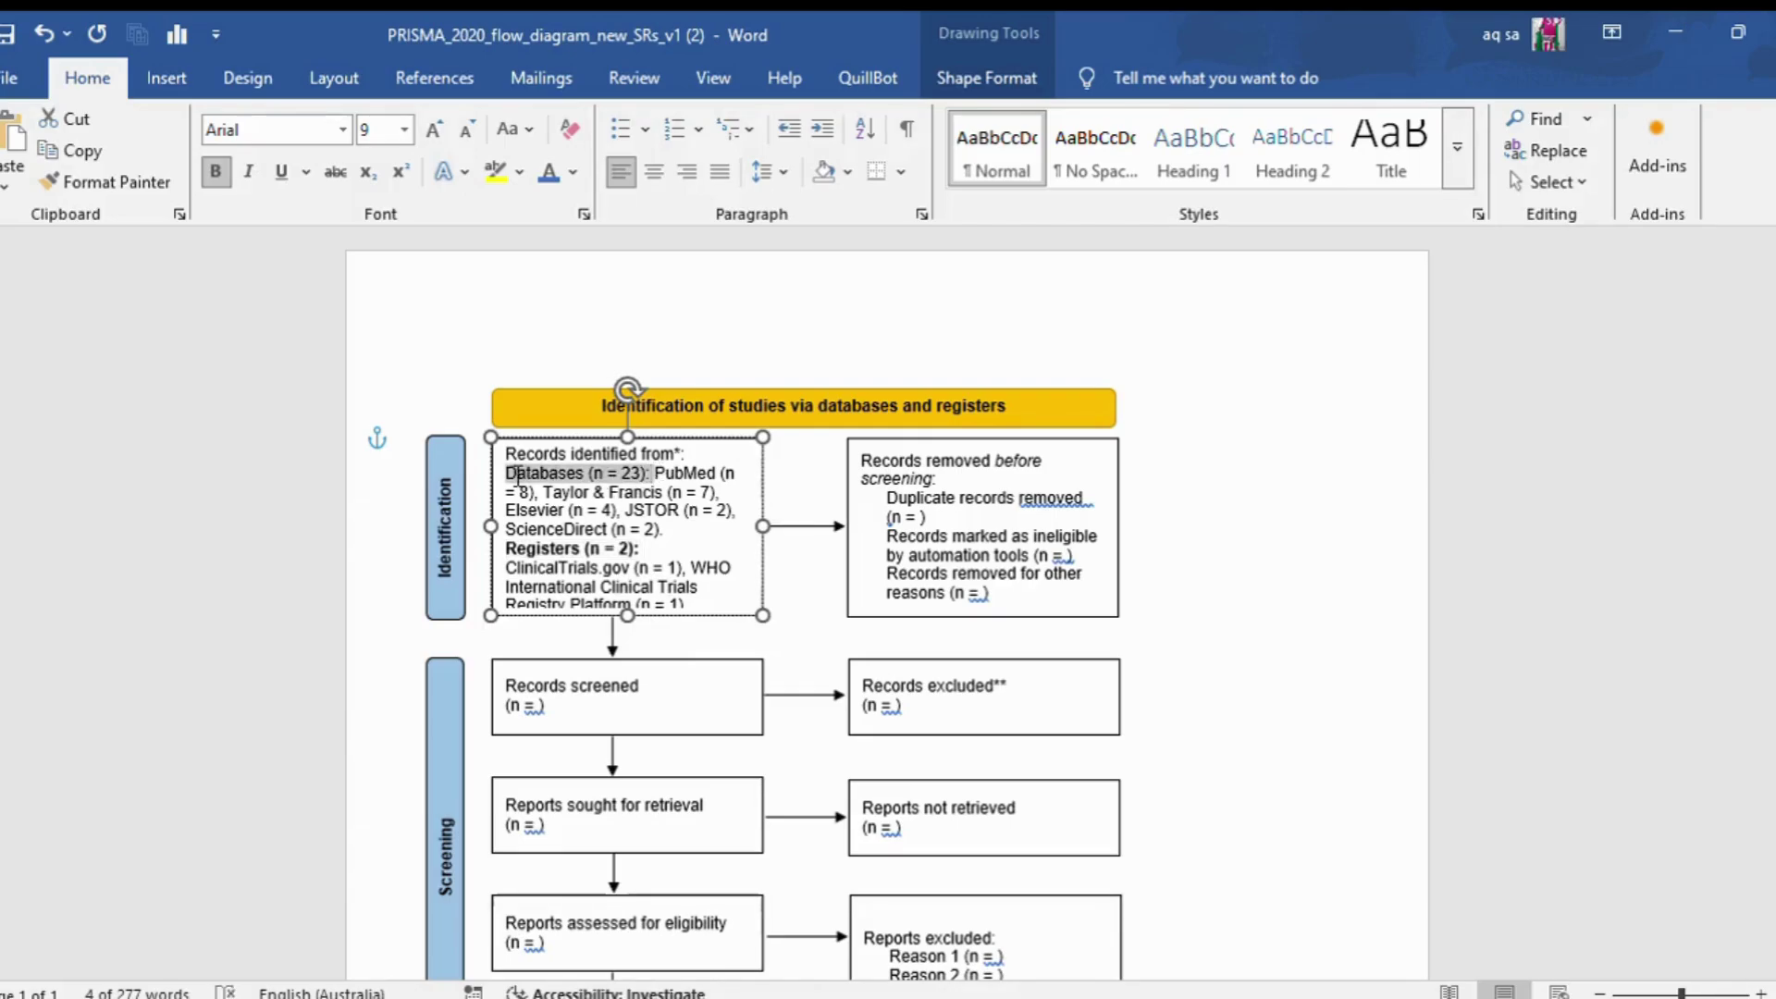
click(213, 171)
click(1183, 587)
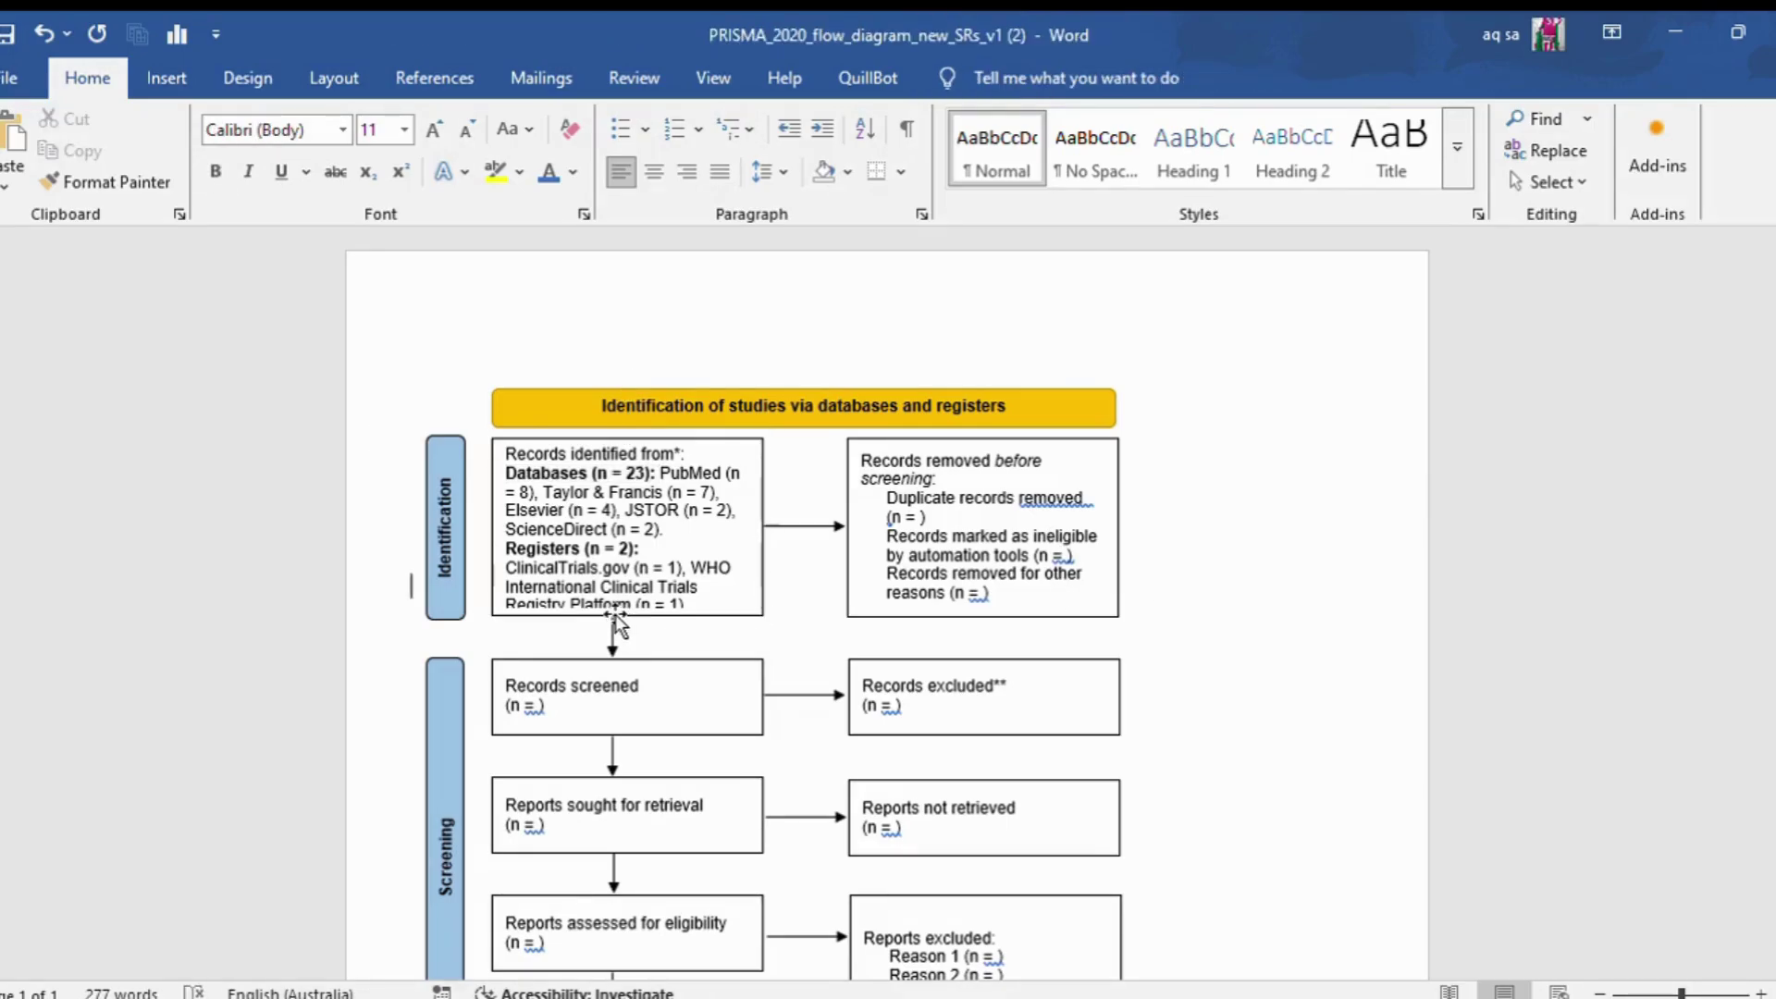
drag(614, 615, 646, 633)
Step: Lengthen the Records identified box, then copy the PMC Medicine article's web address
click(1254, 586)
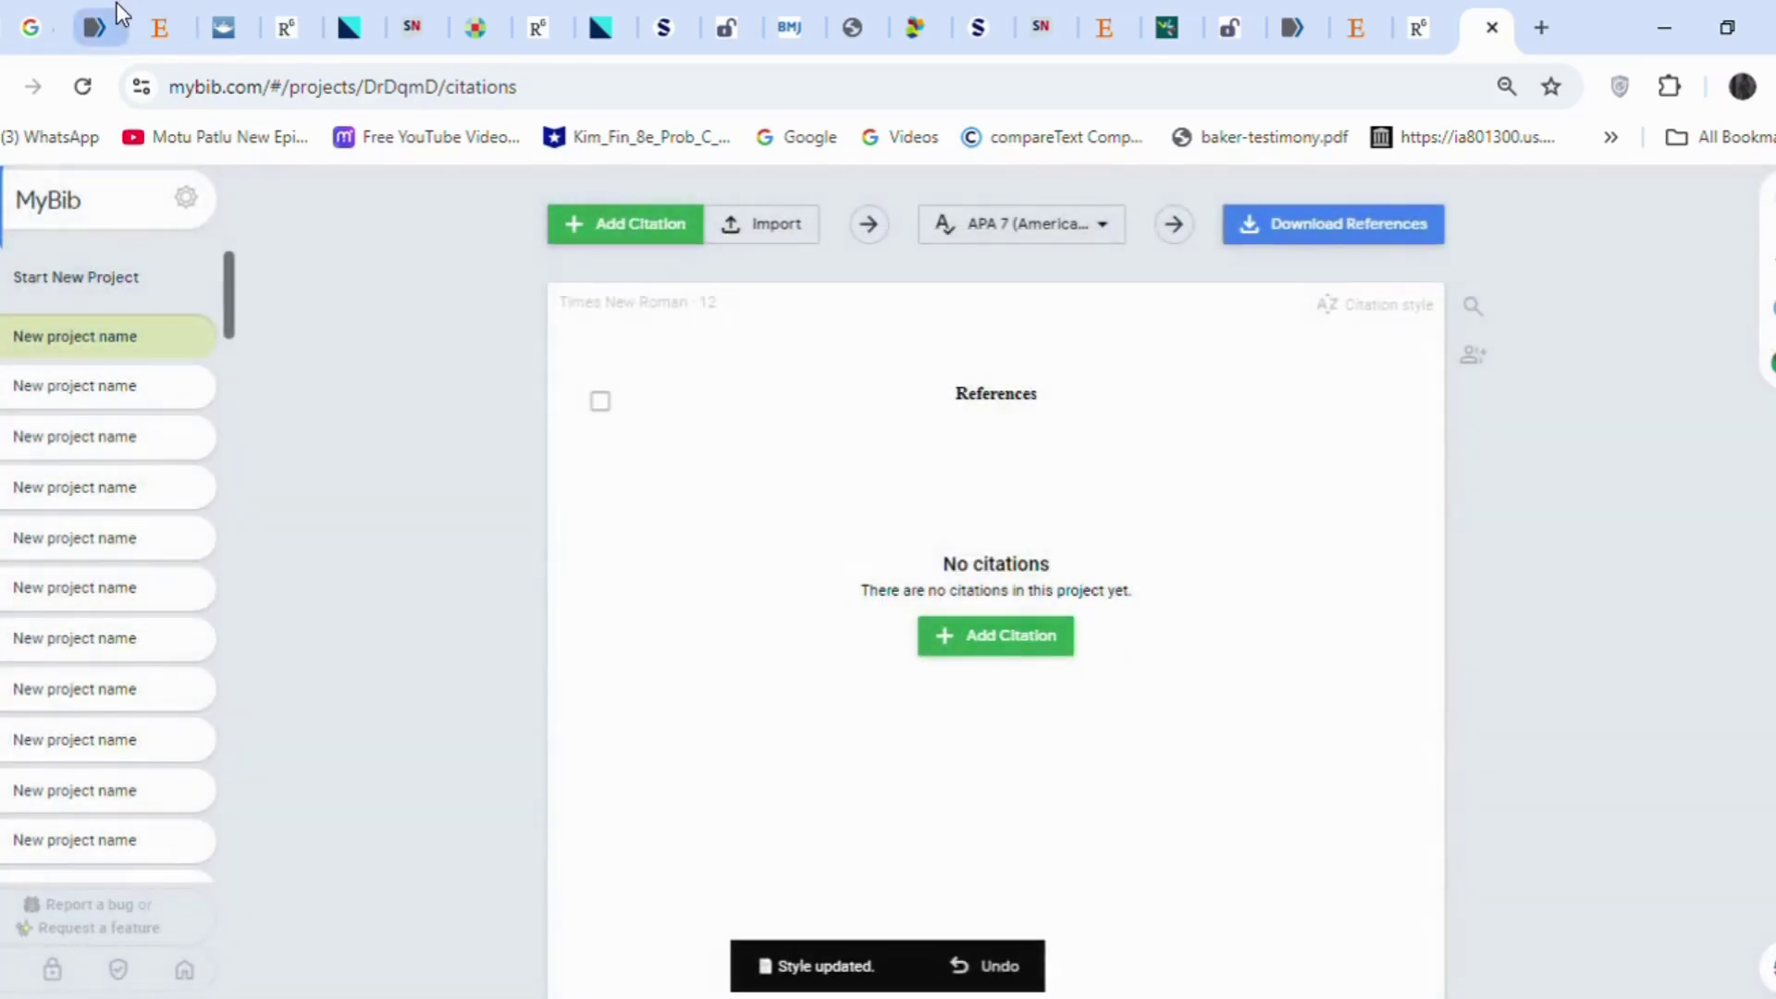
click(117, 3)
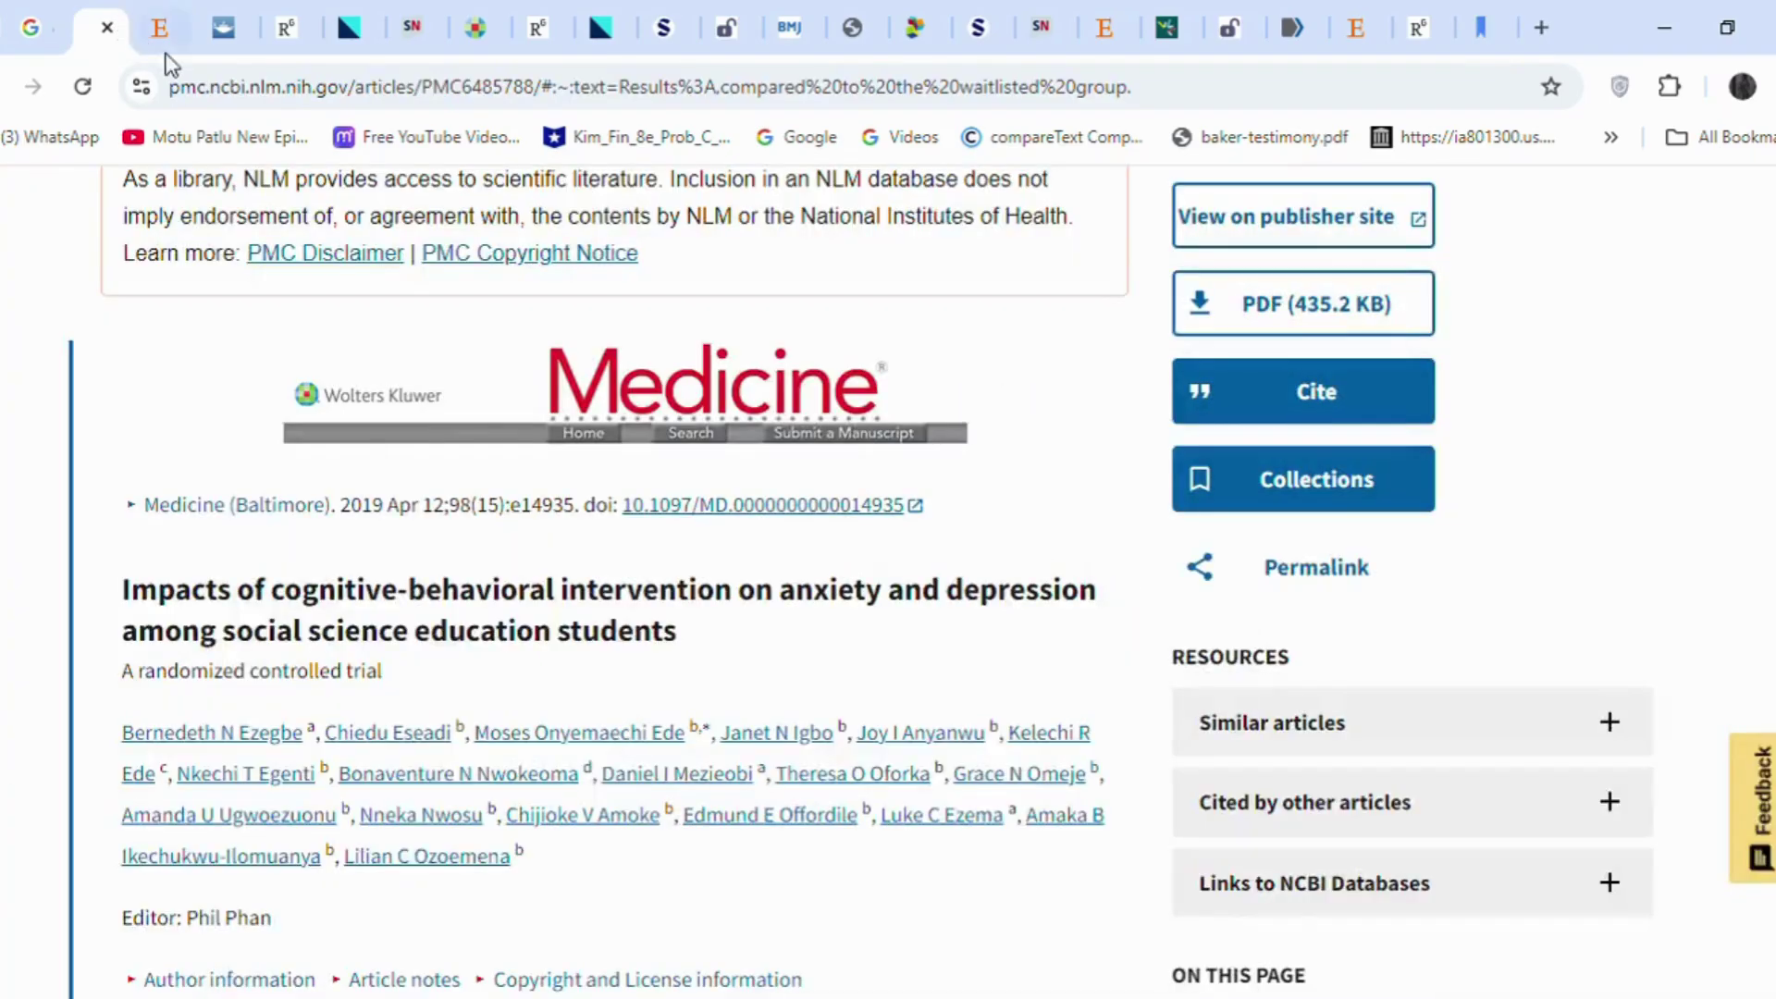
click(505, 86)
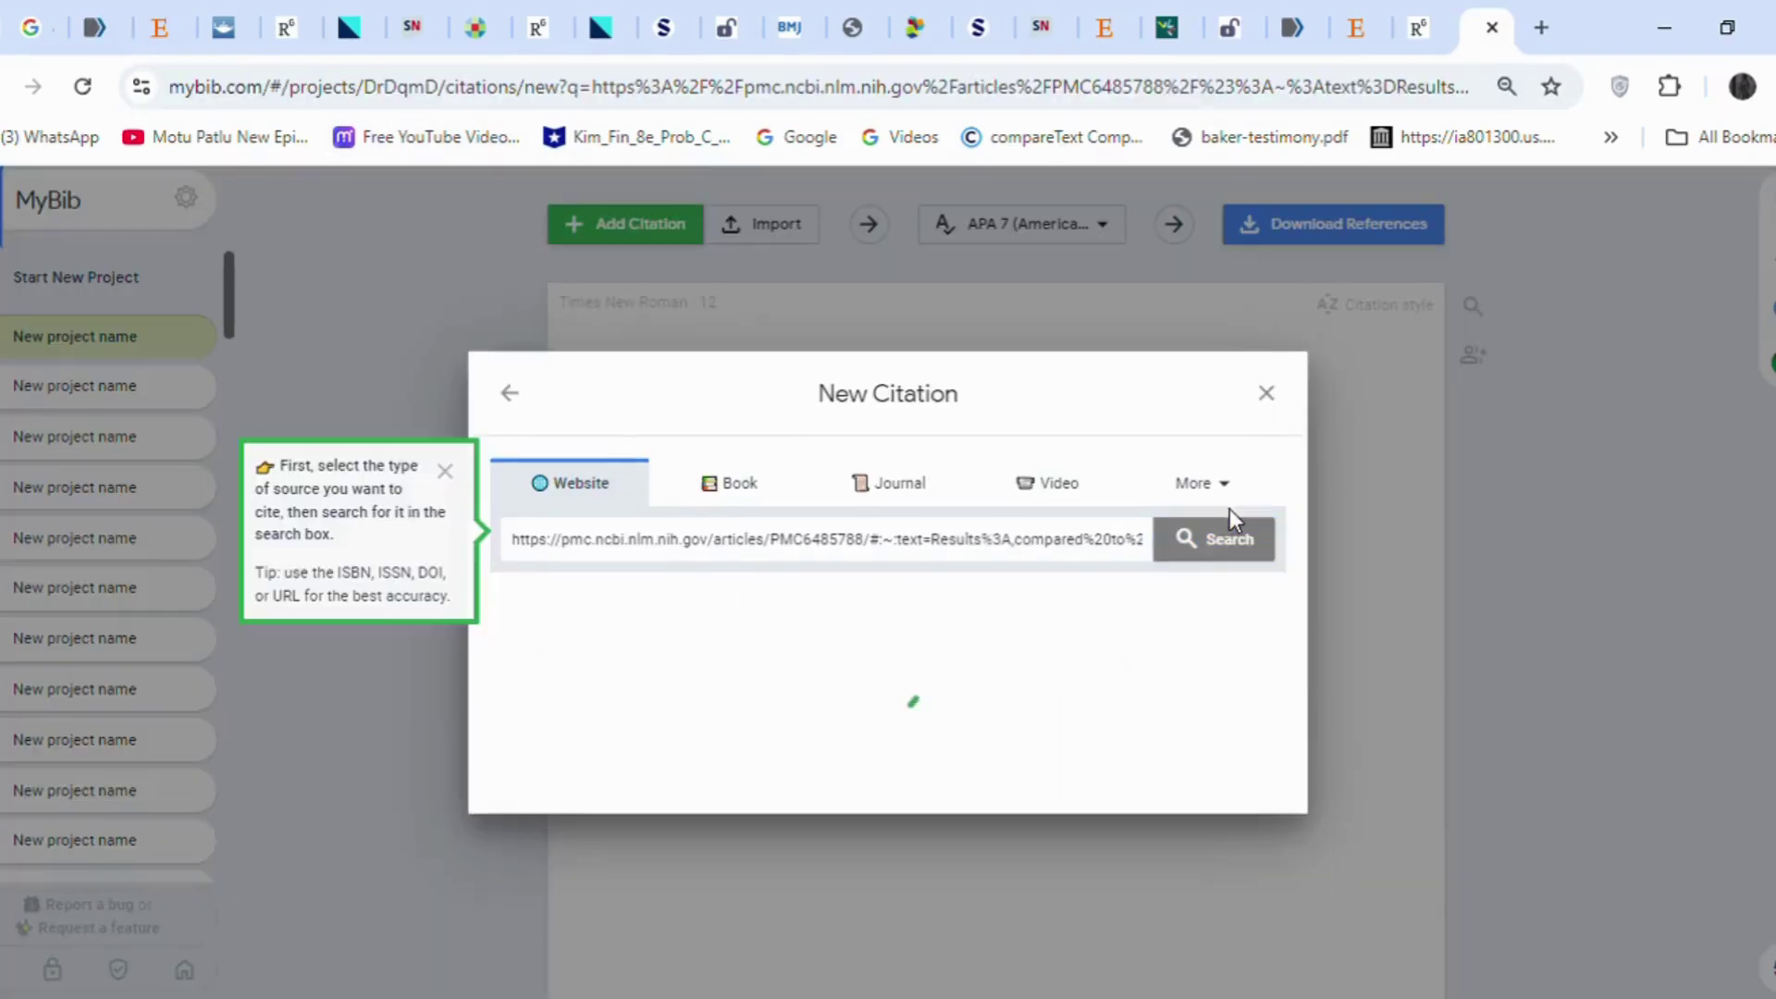
Step: Add the 2019 Medicine article to MyBib as a journal-article citation and check the References list
click(860, 721)
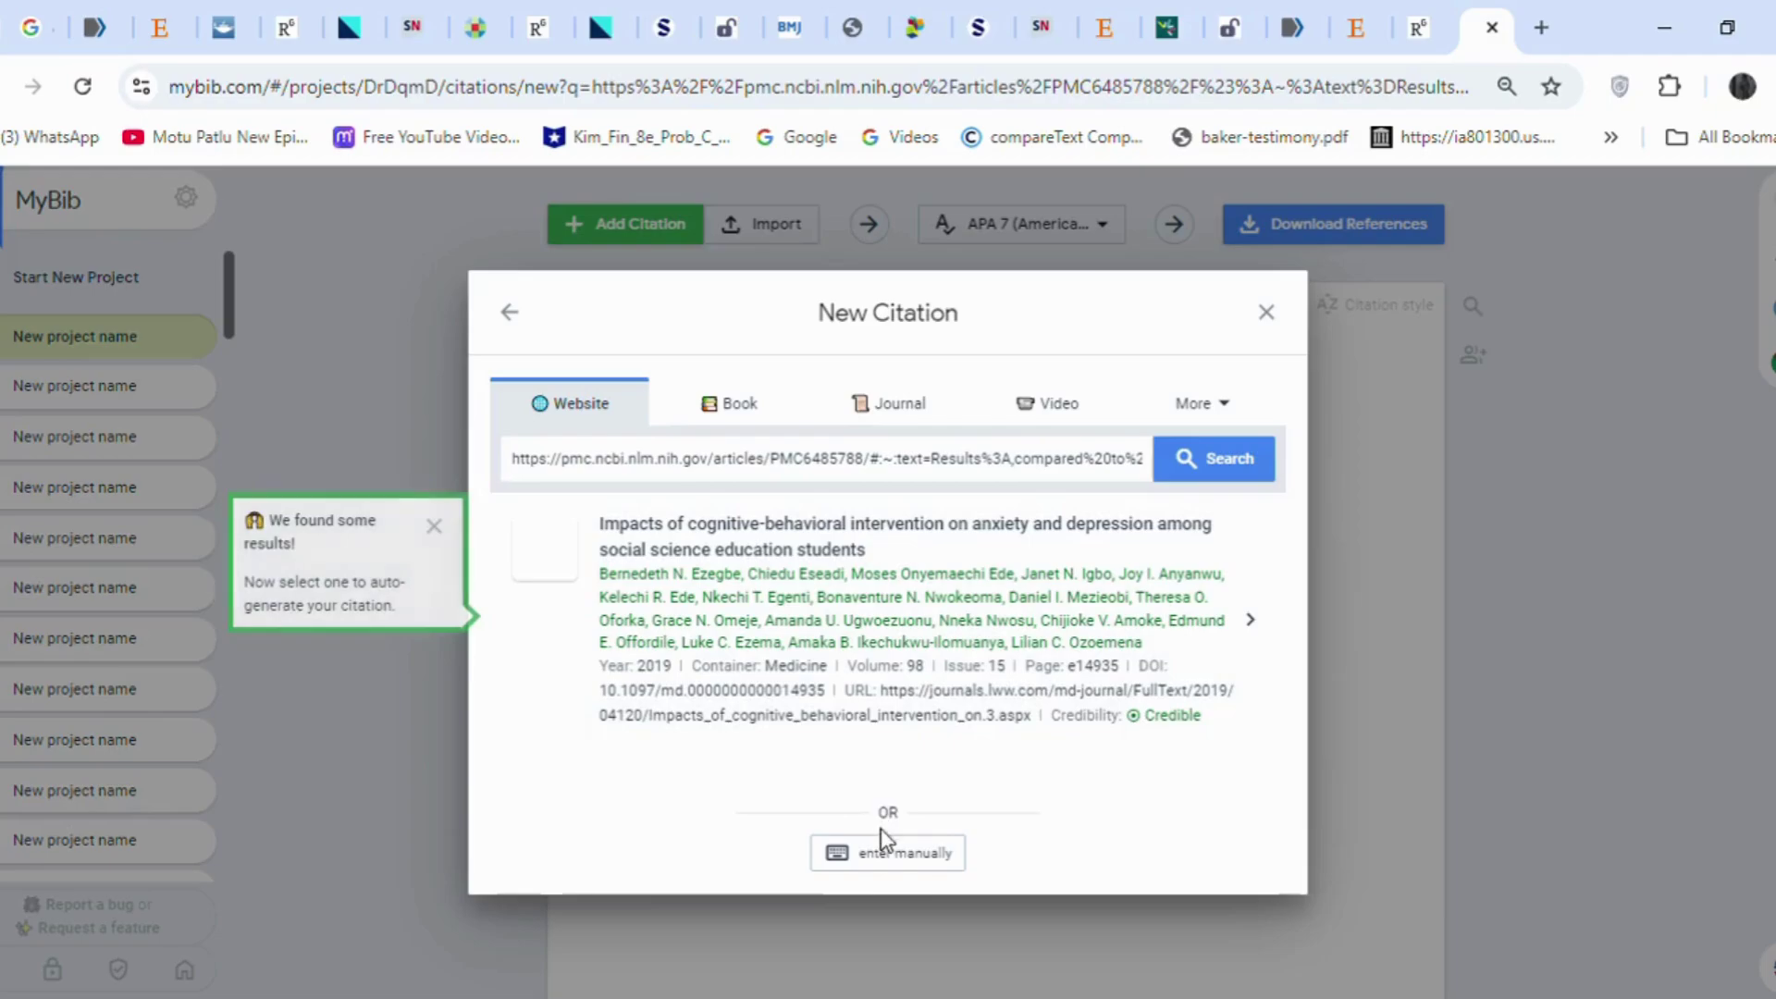
click(590, 202)
key(ctrl+v)
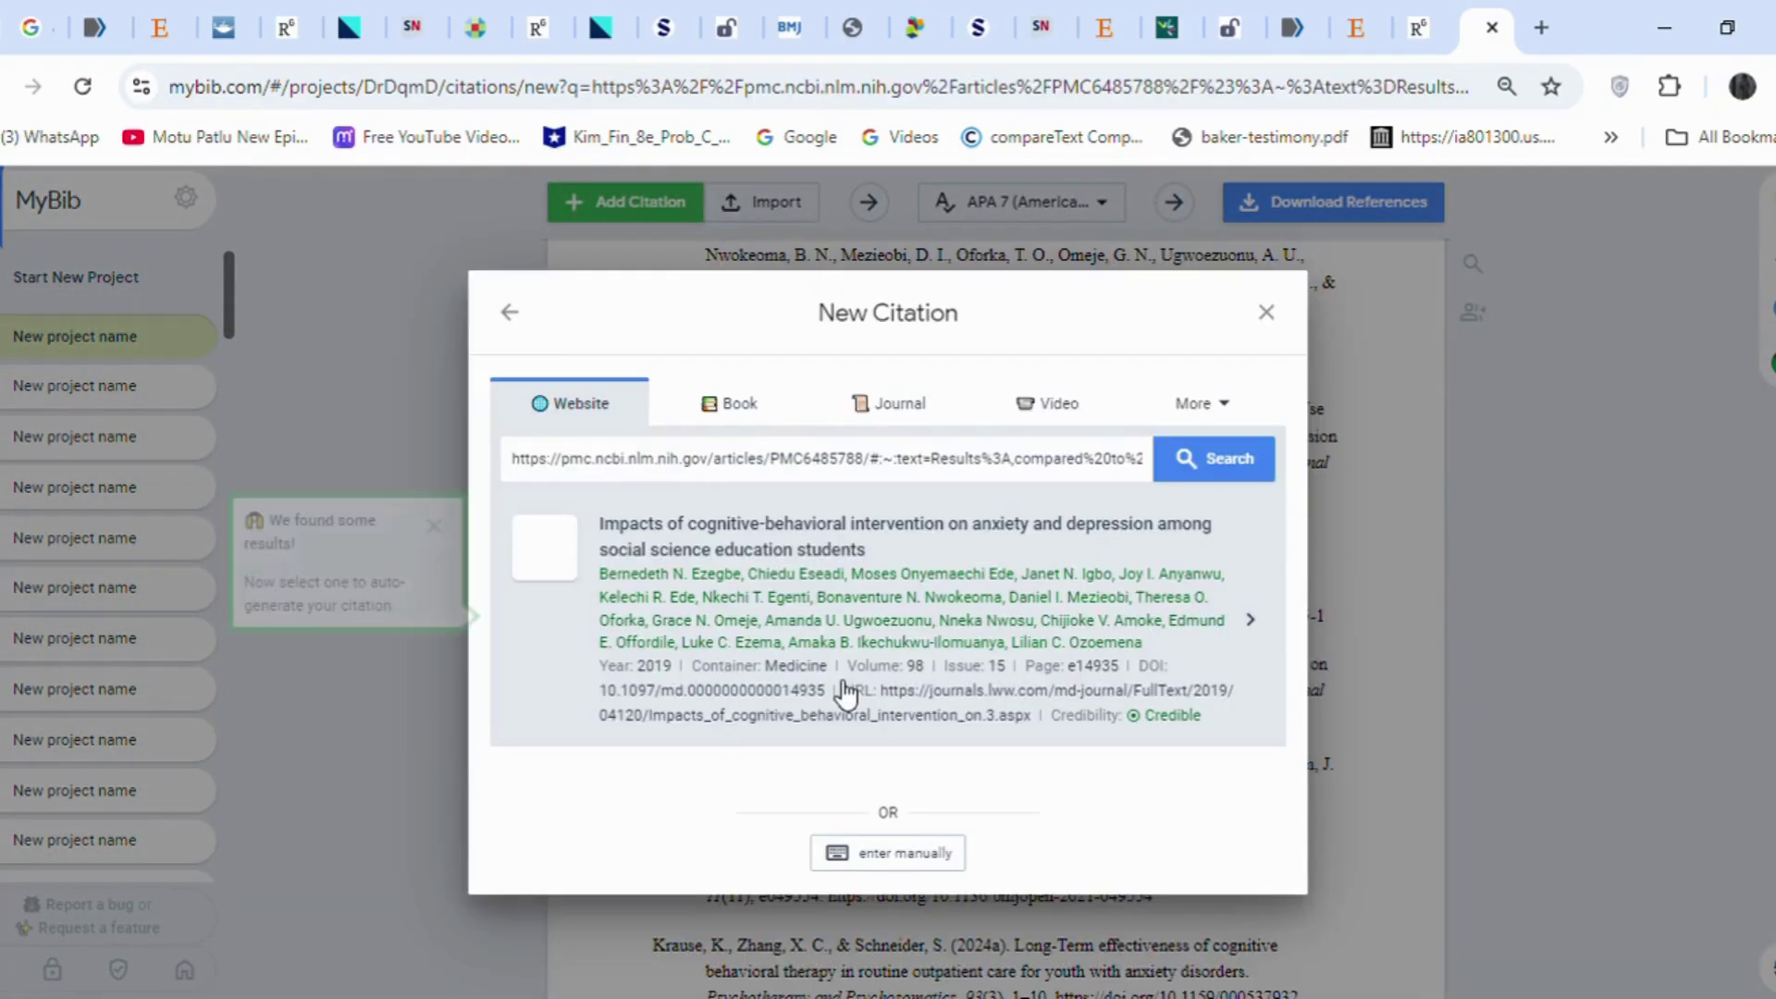
click(844, 694)
click(907, 908)
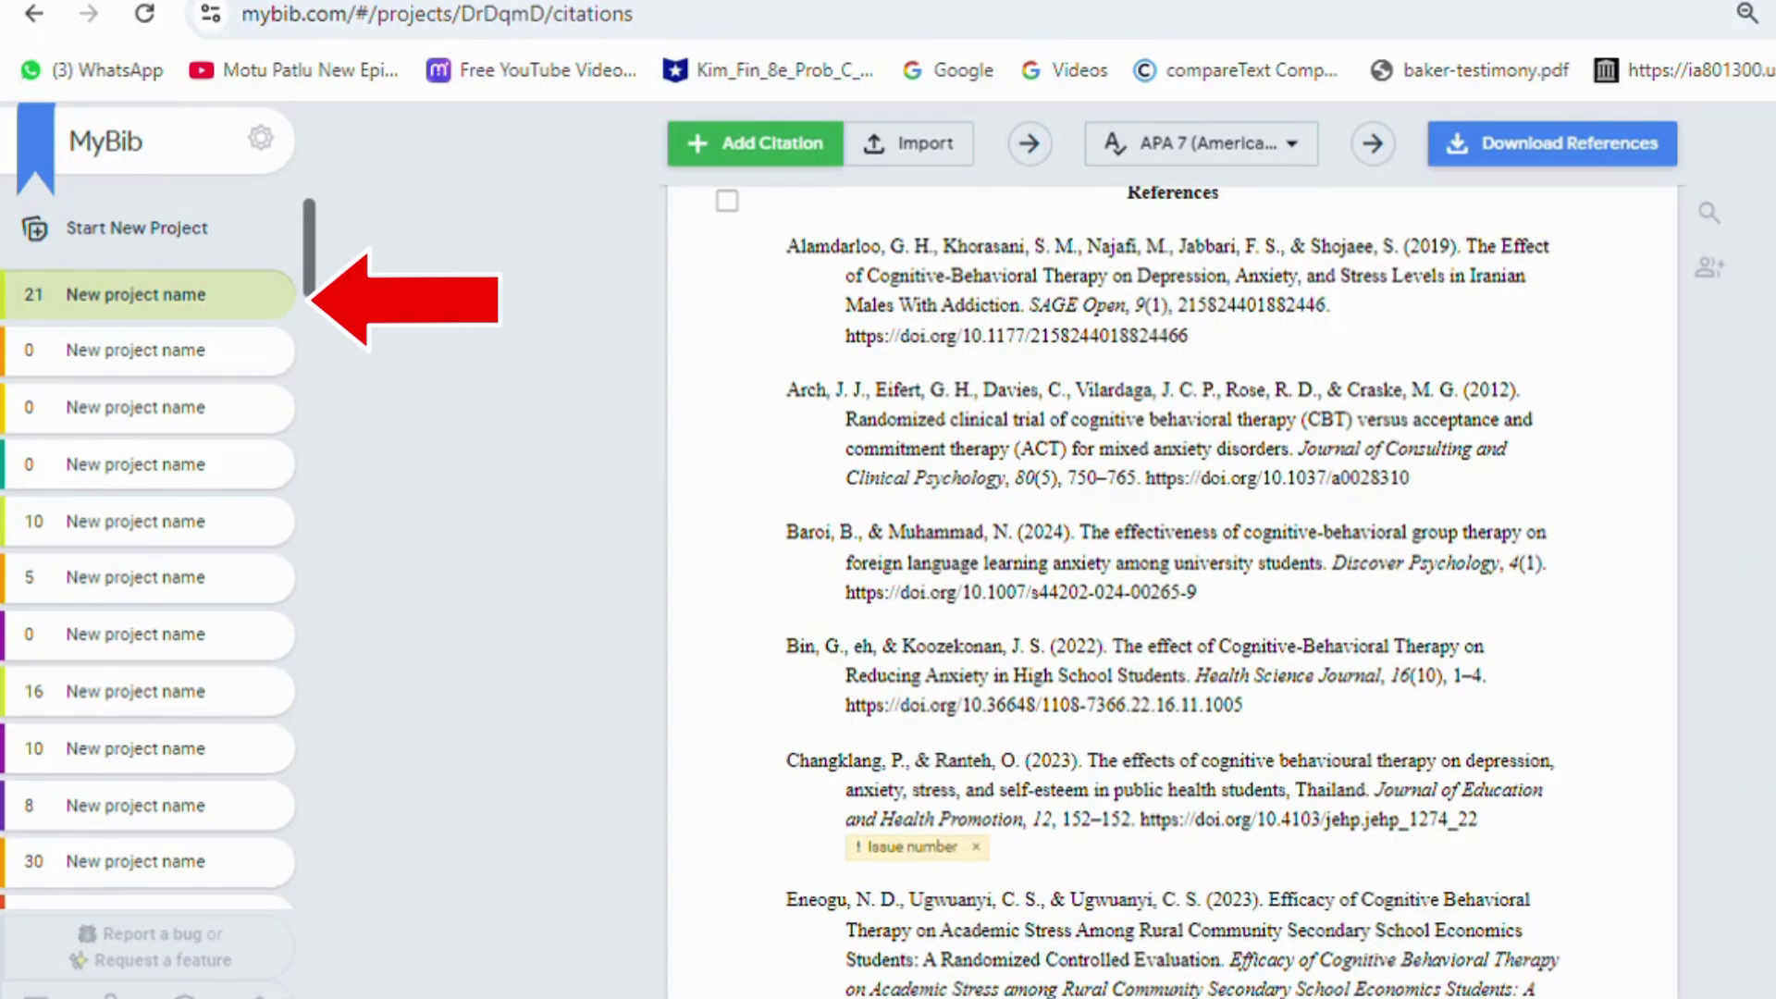
scroll(1172, 592, up, 2)
scroll(1172, 591, down, 10)
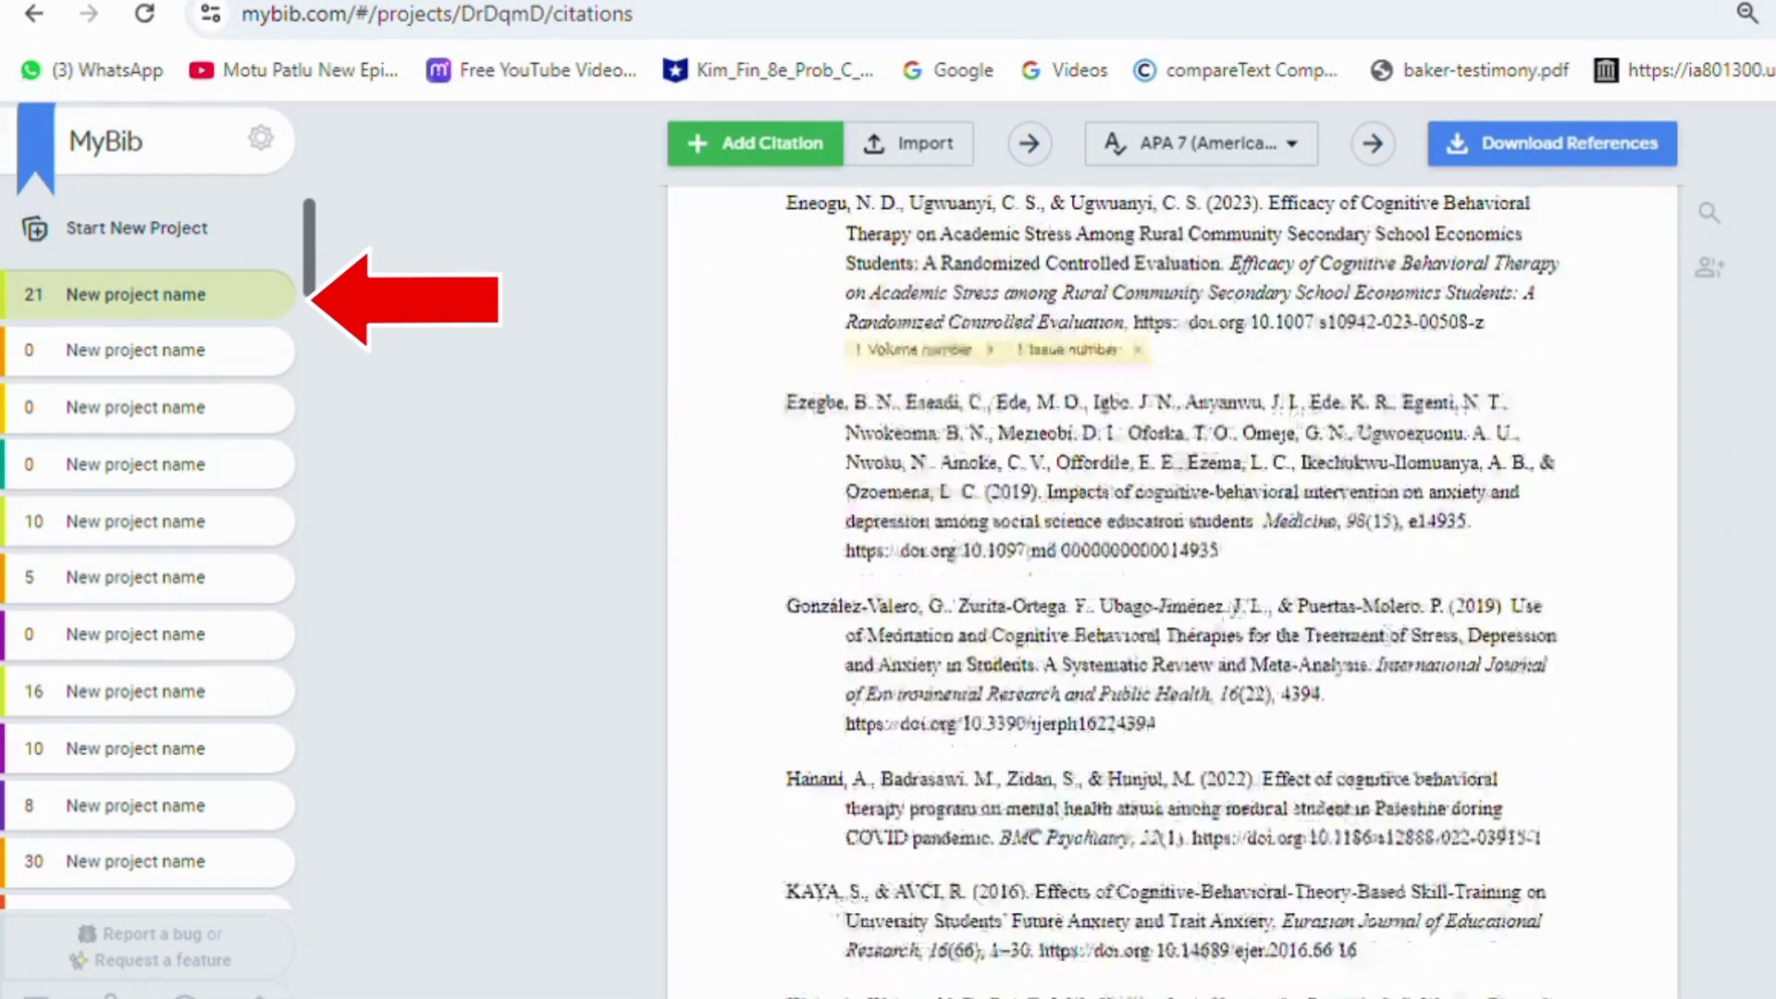
scroll(1171, 592, down, 1)
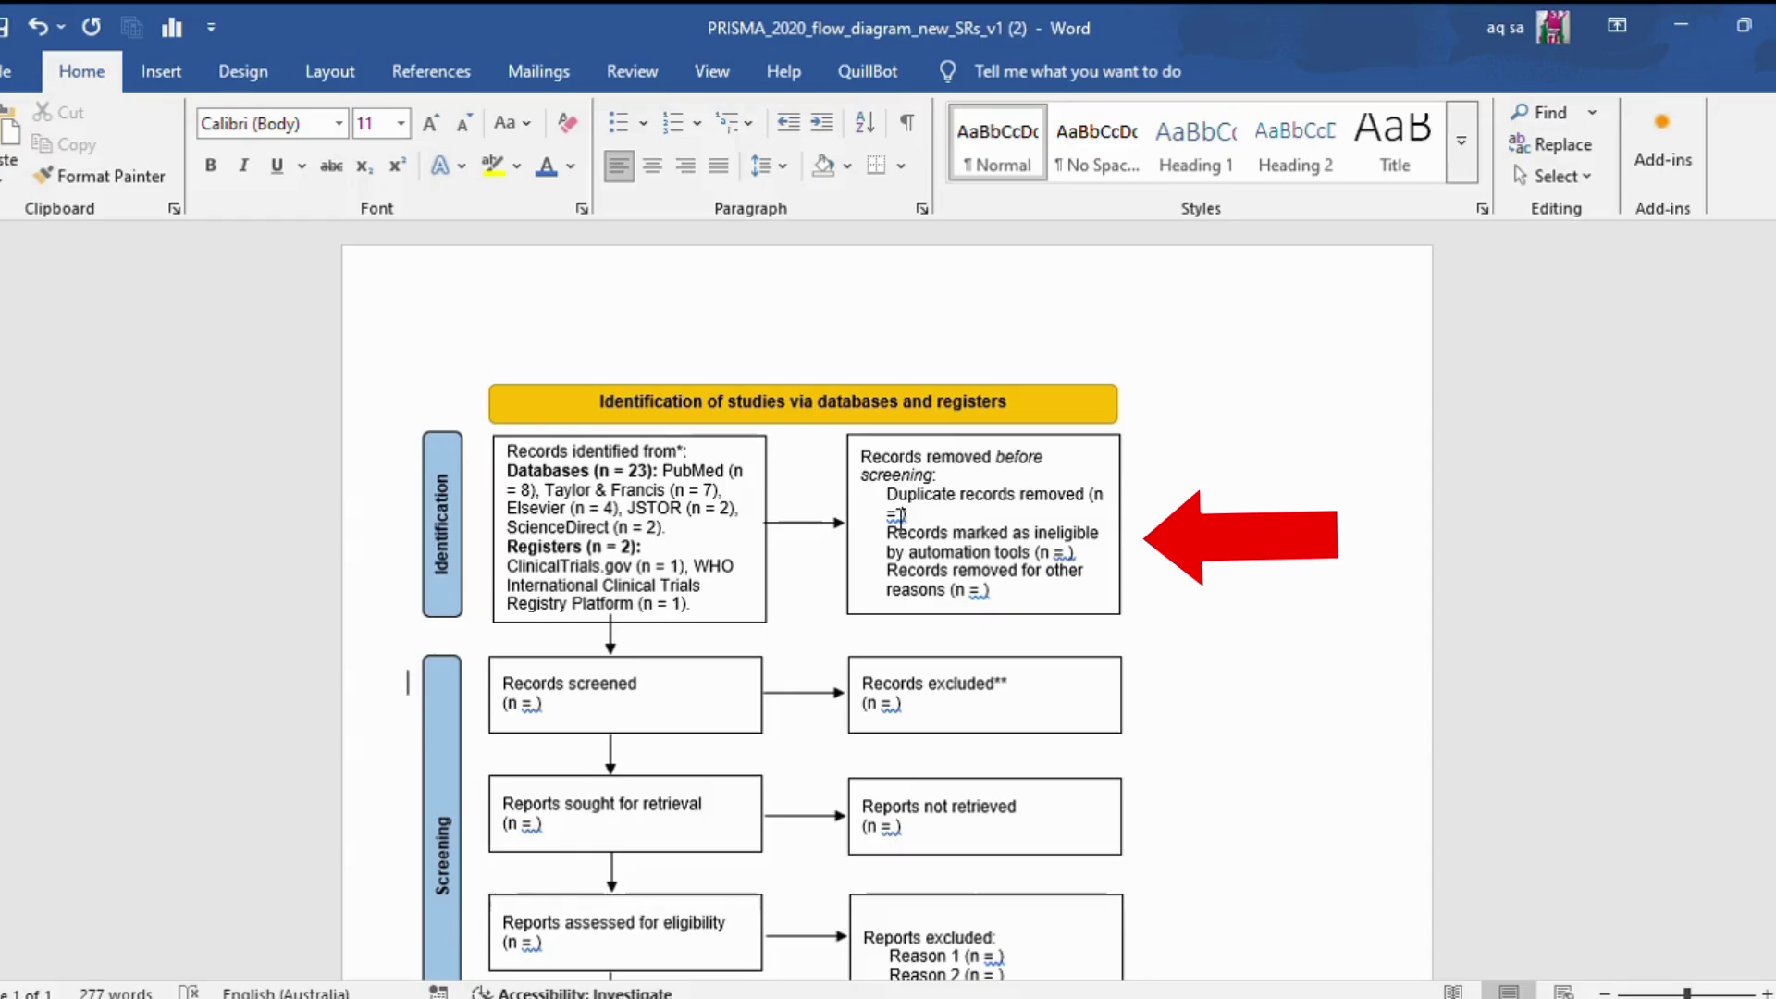
Step: Enter 4 duplicates, 0 automation-ineligible and 0 other-reason removals before screening
click(899, 514)
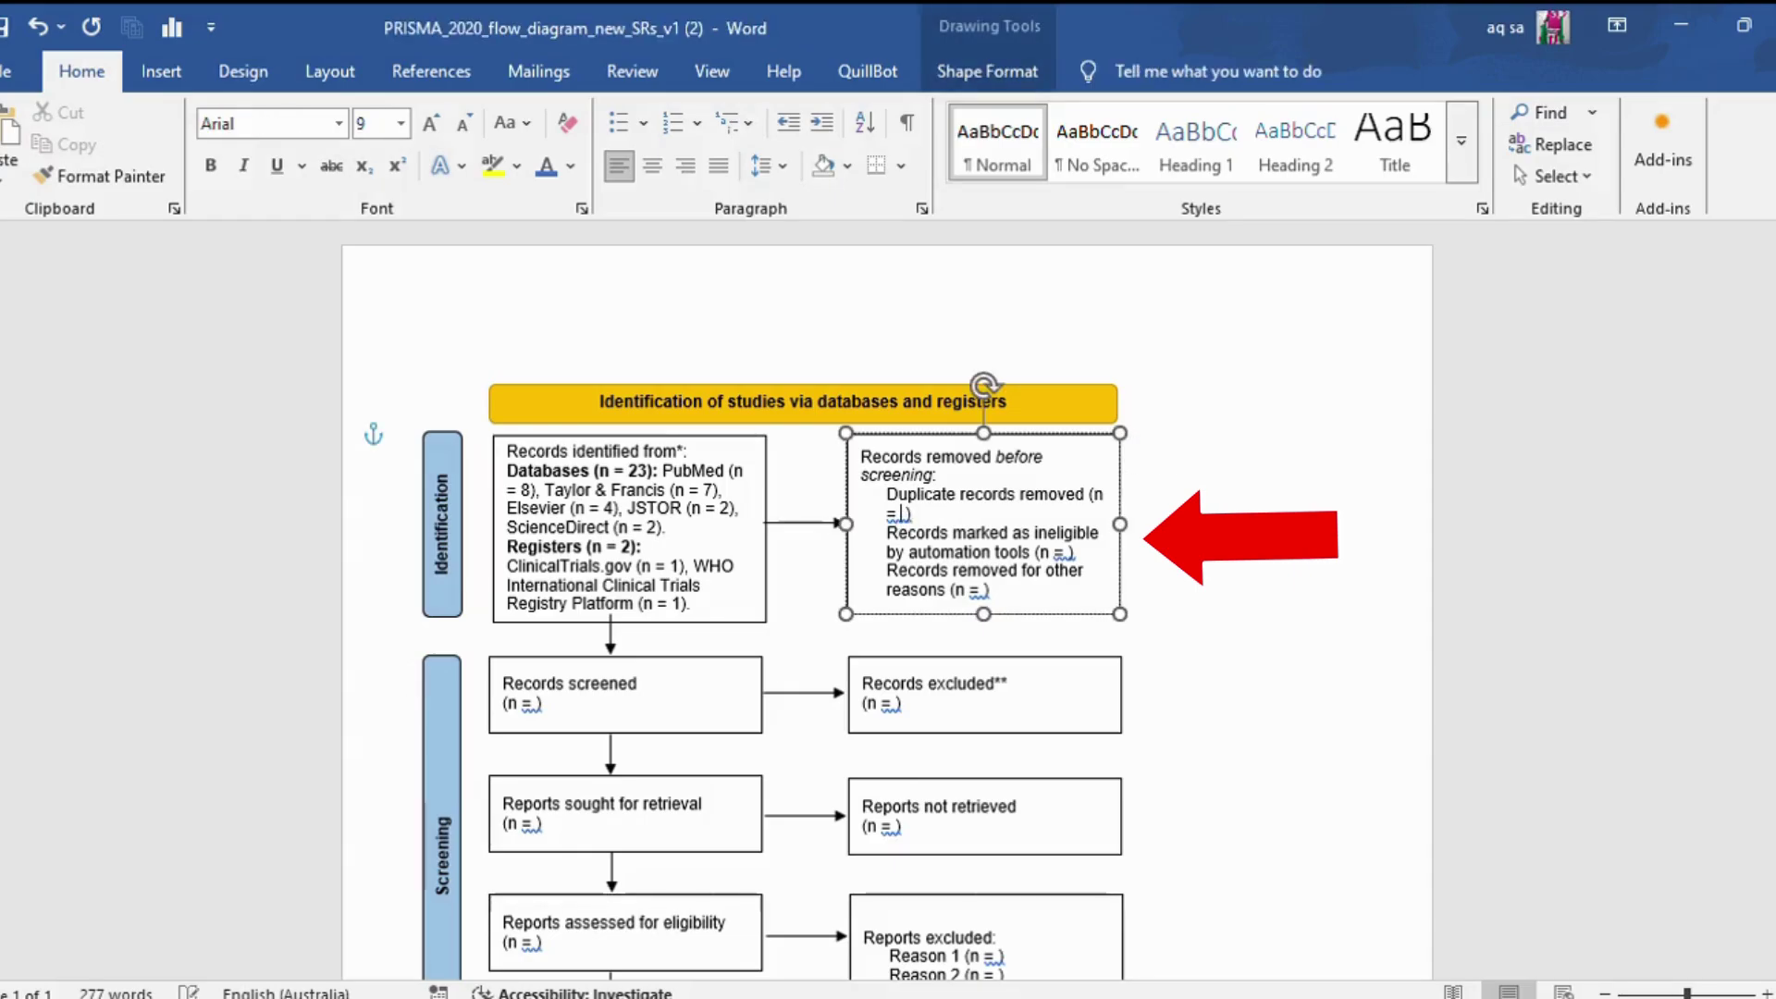
text(4)
click(408, 558)
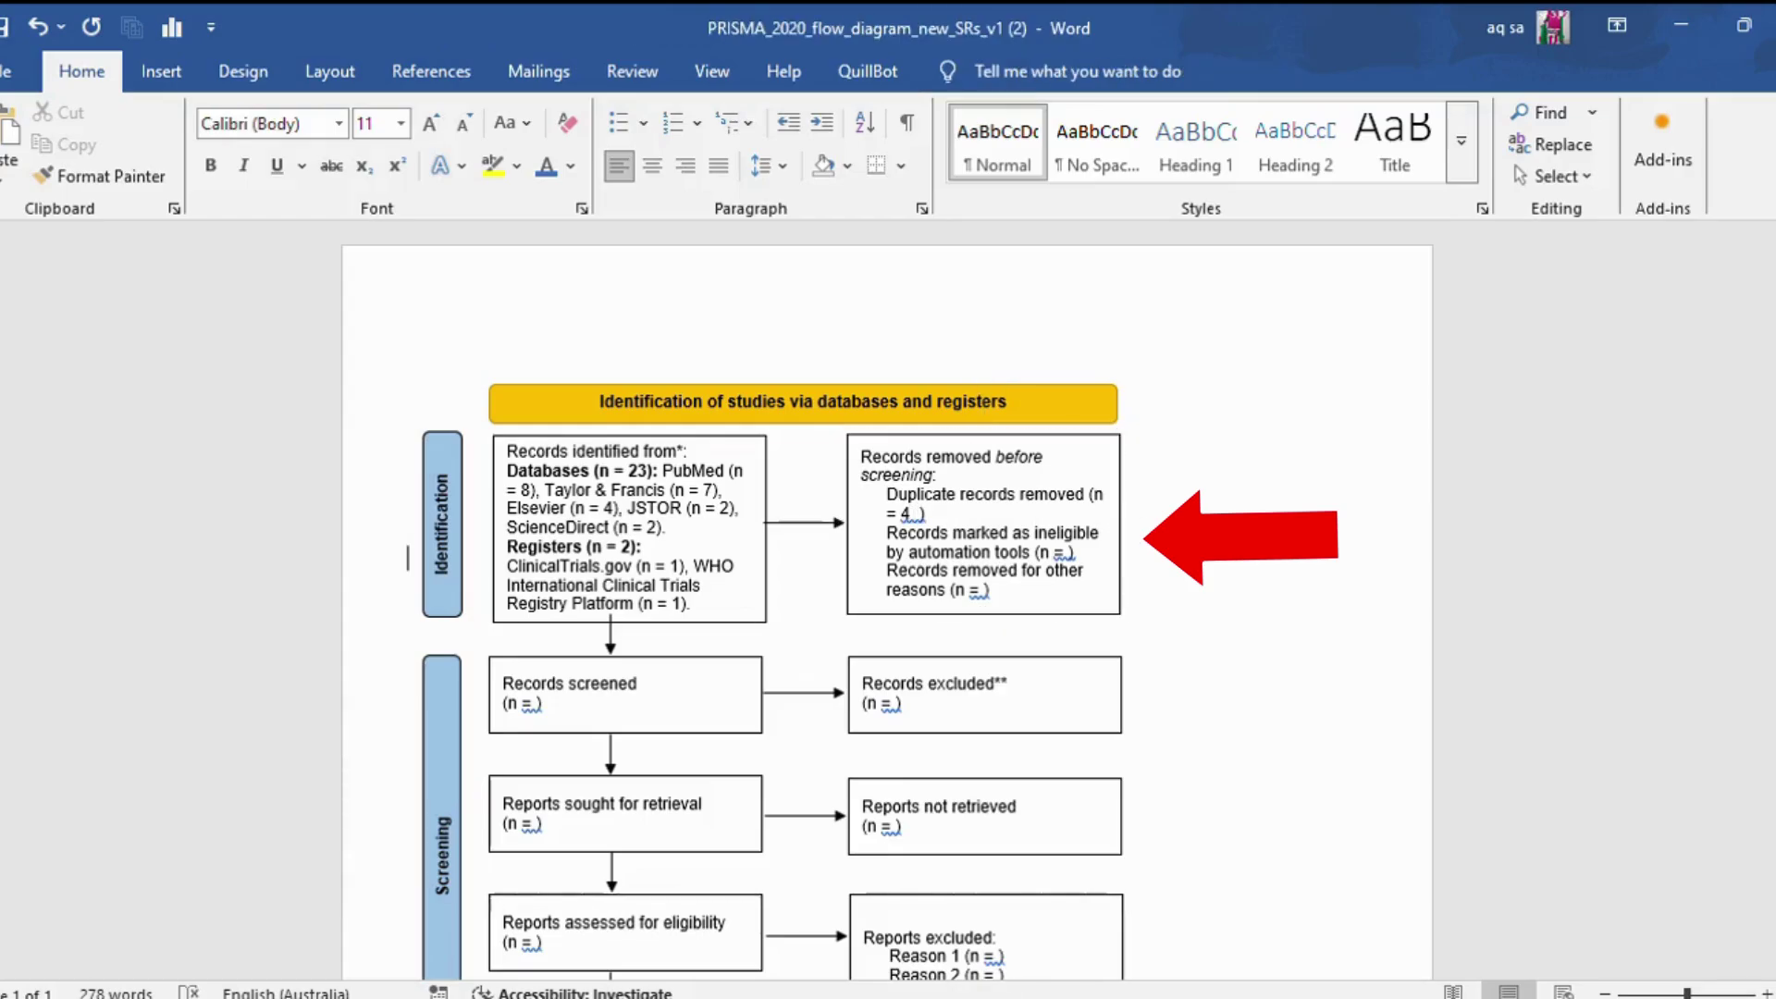
click(1070, 555)
text(0)
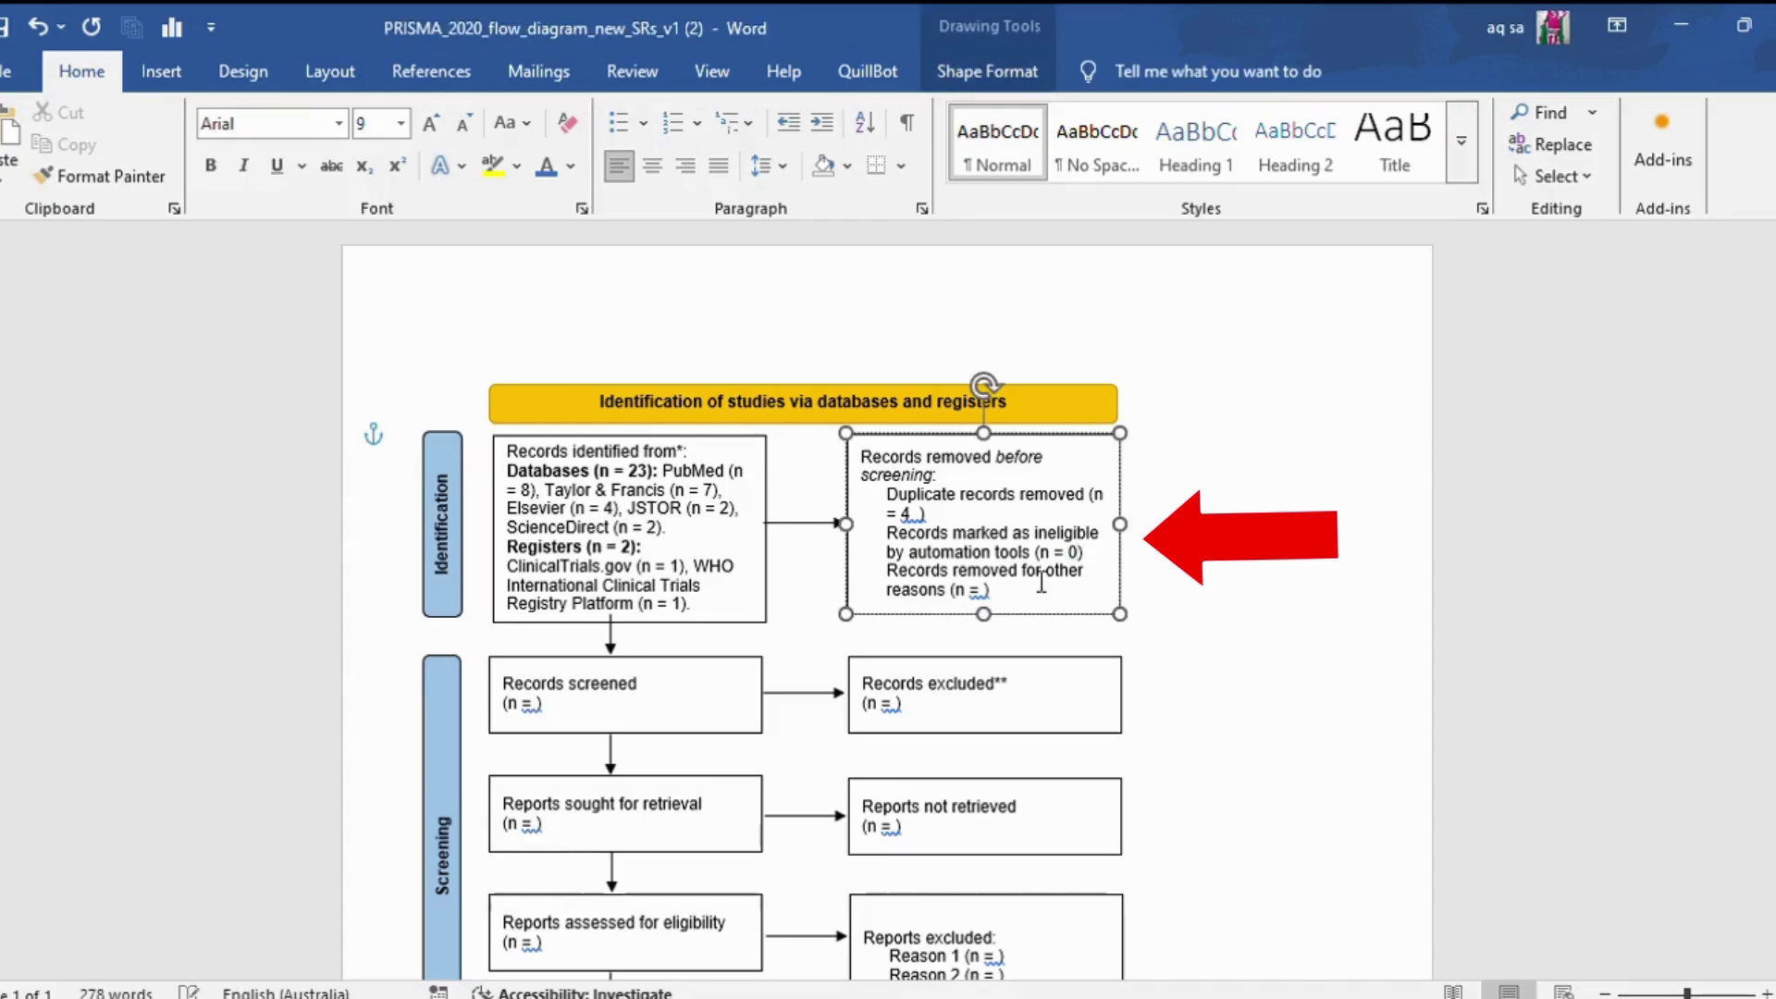
click(979, 590)
text(0)
Step: Set the Records screened count to 21
key(Escape)
key(Tab)
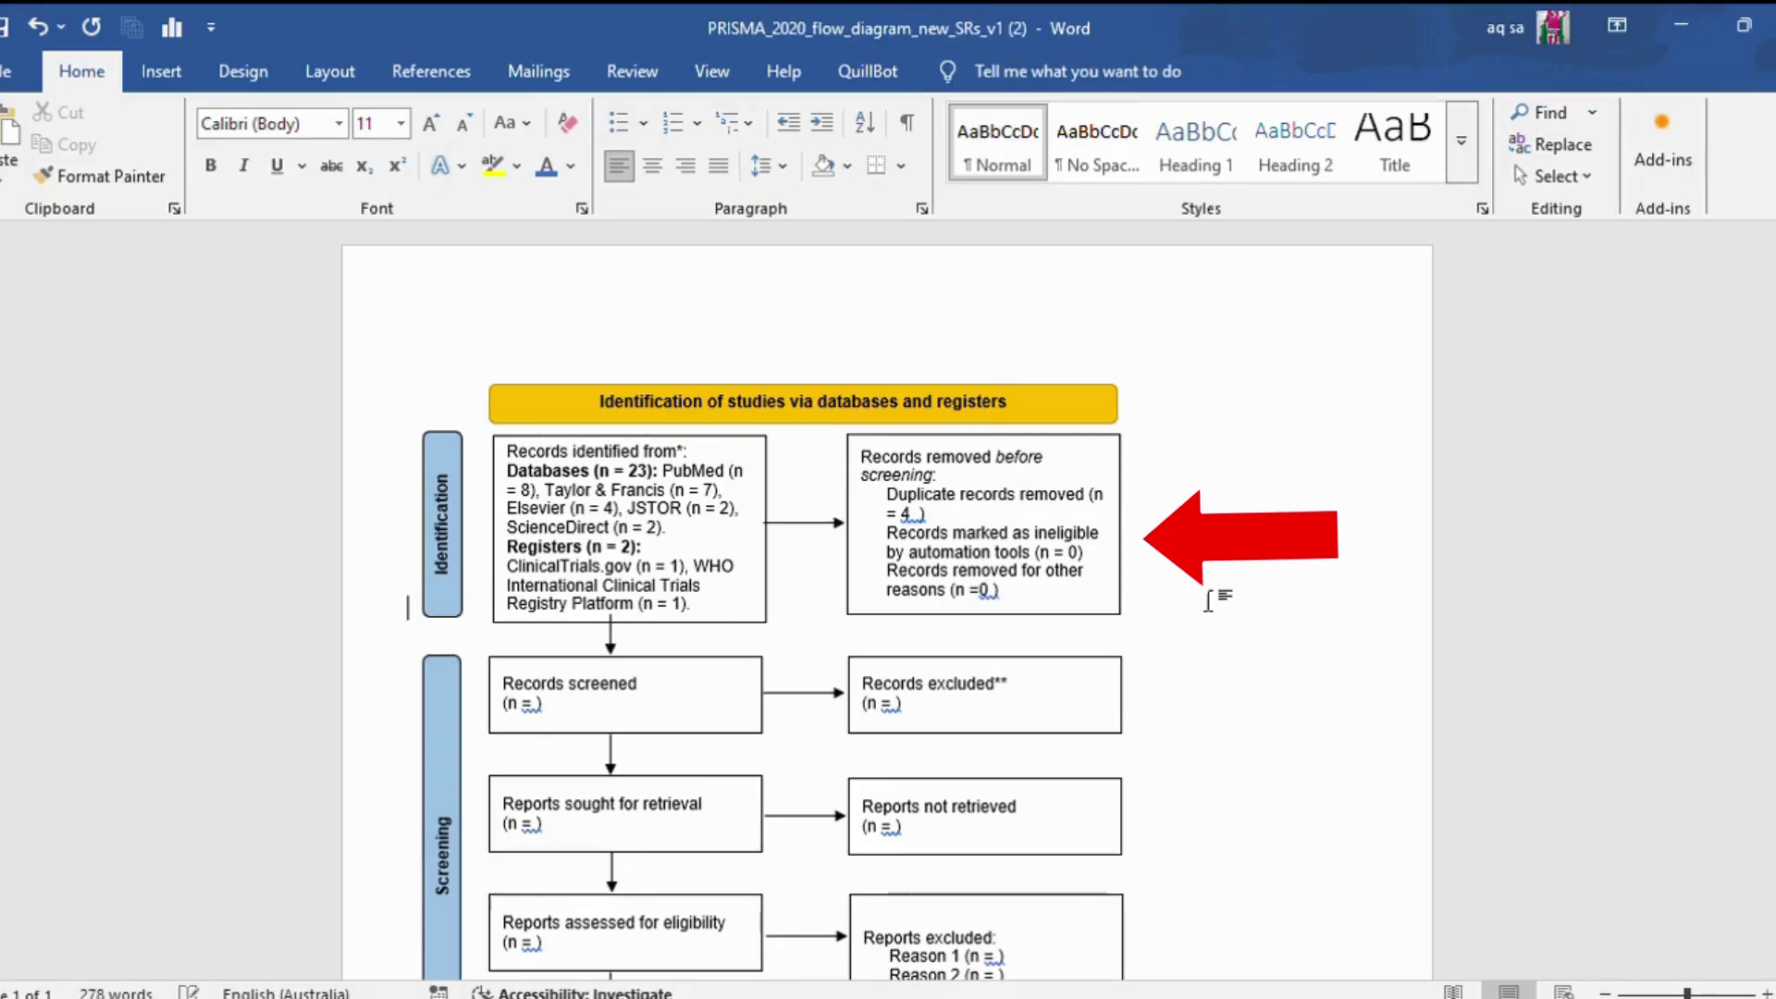
text(21)
click(1264, 717)
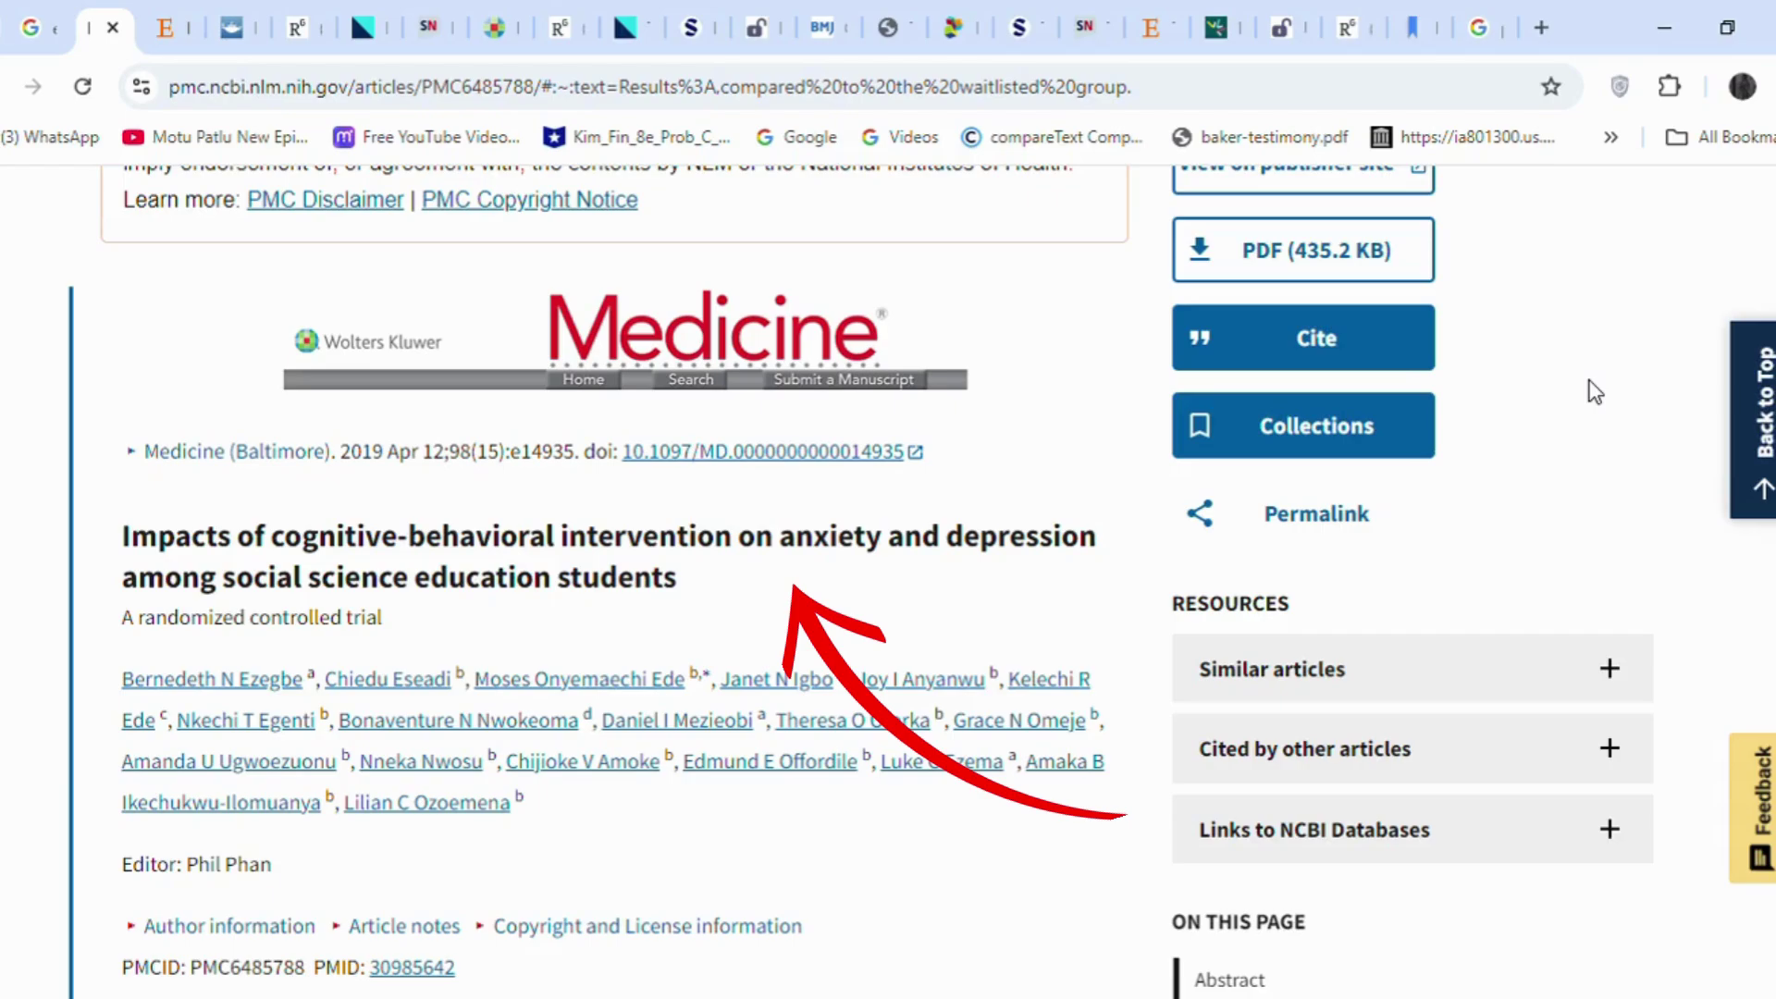
Step: Scroll the PMC article, then move to the SAGE Open addiction CBT article
scroll(1641, 329, down, 10)
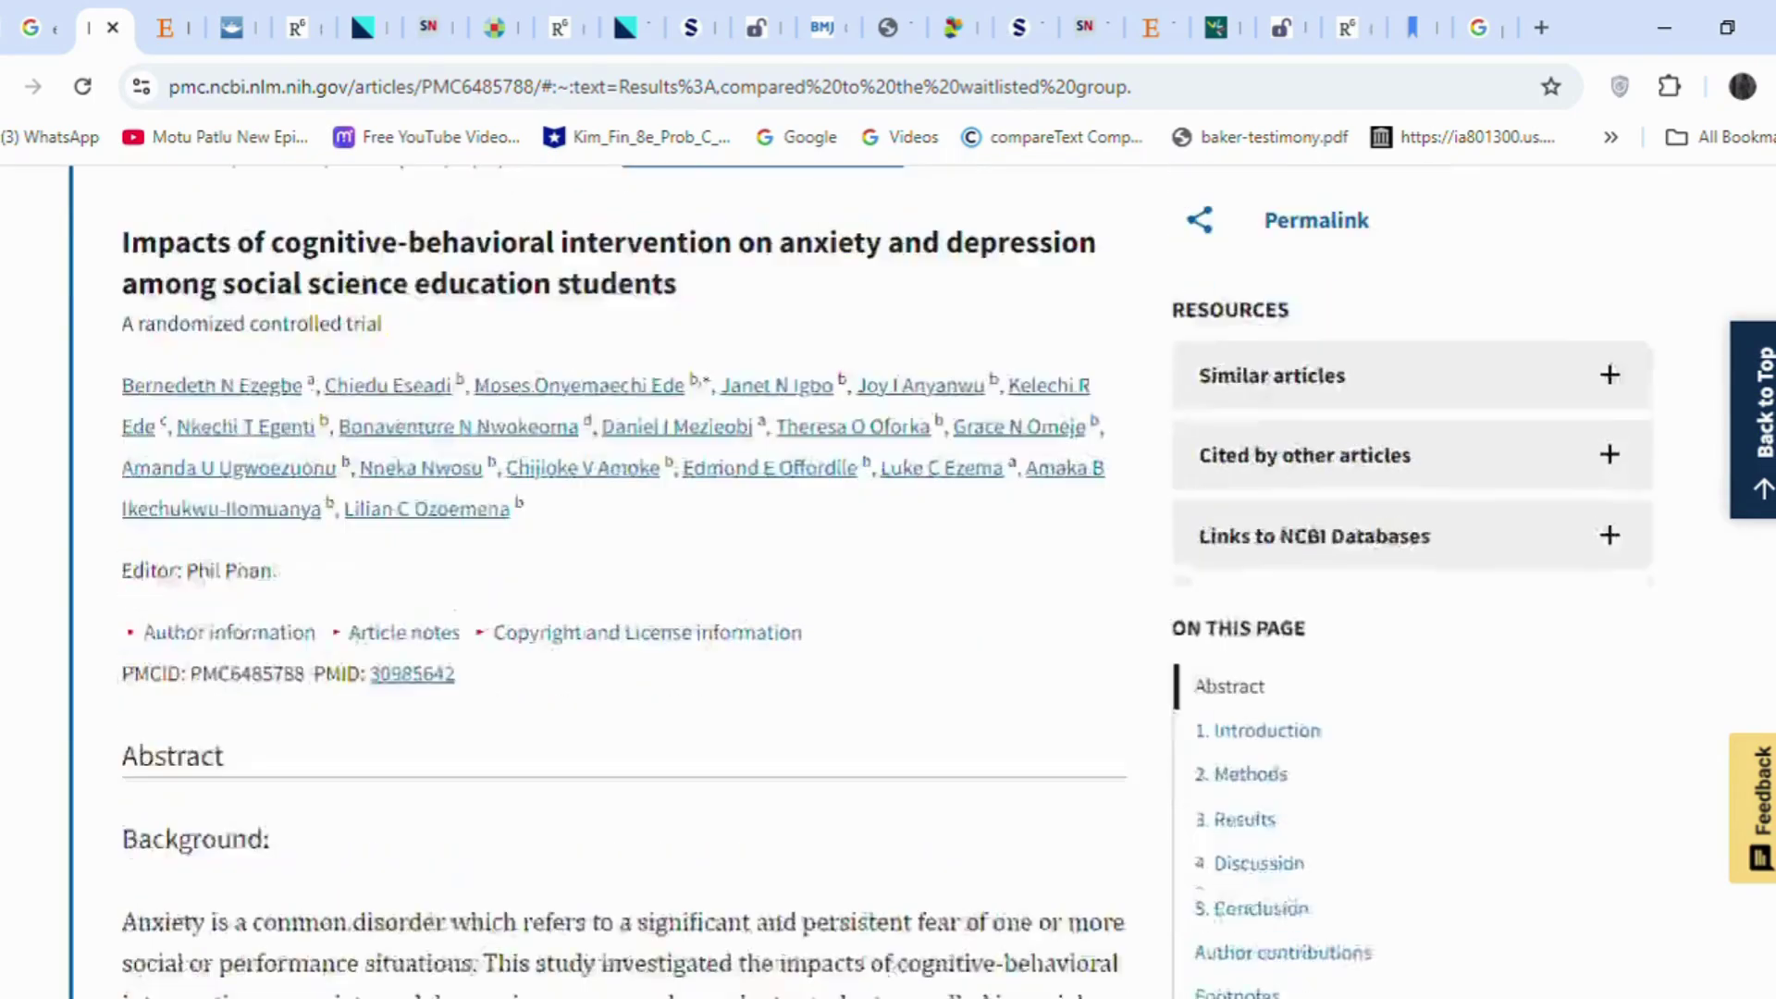
scroll(624, 583, up, 3)
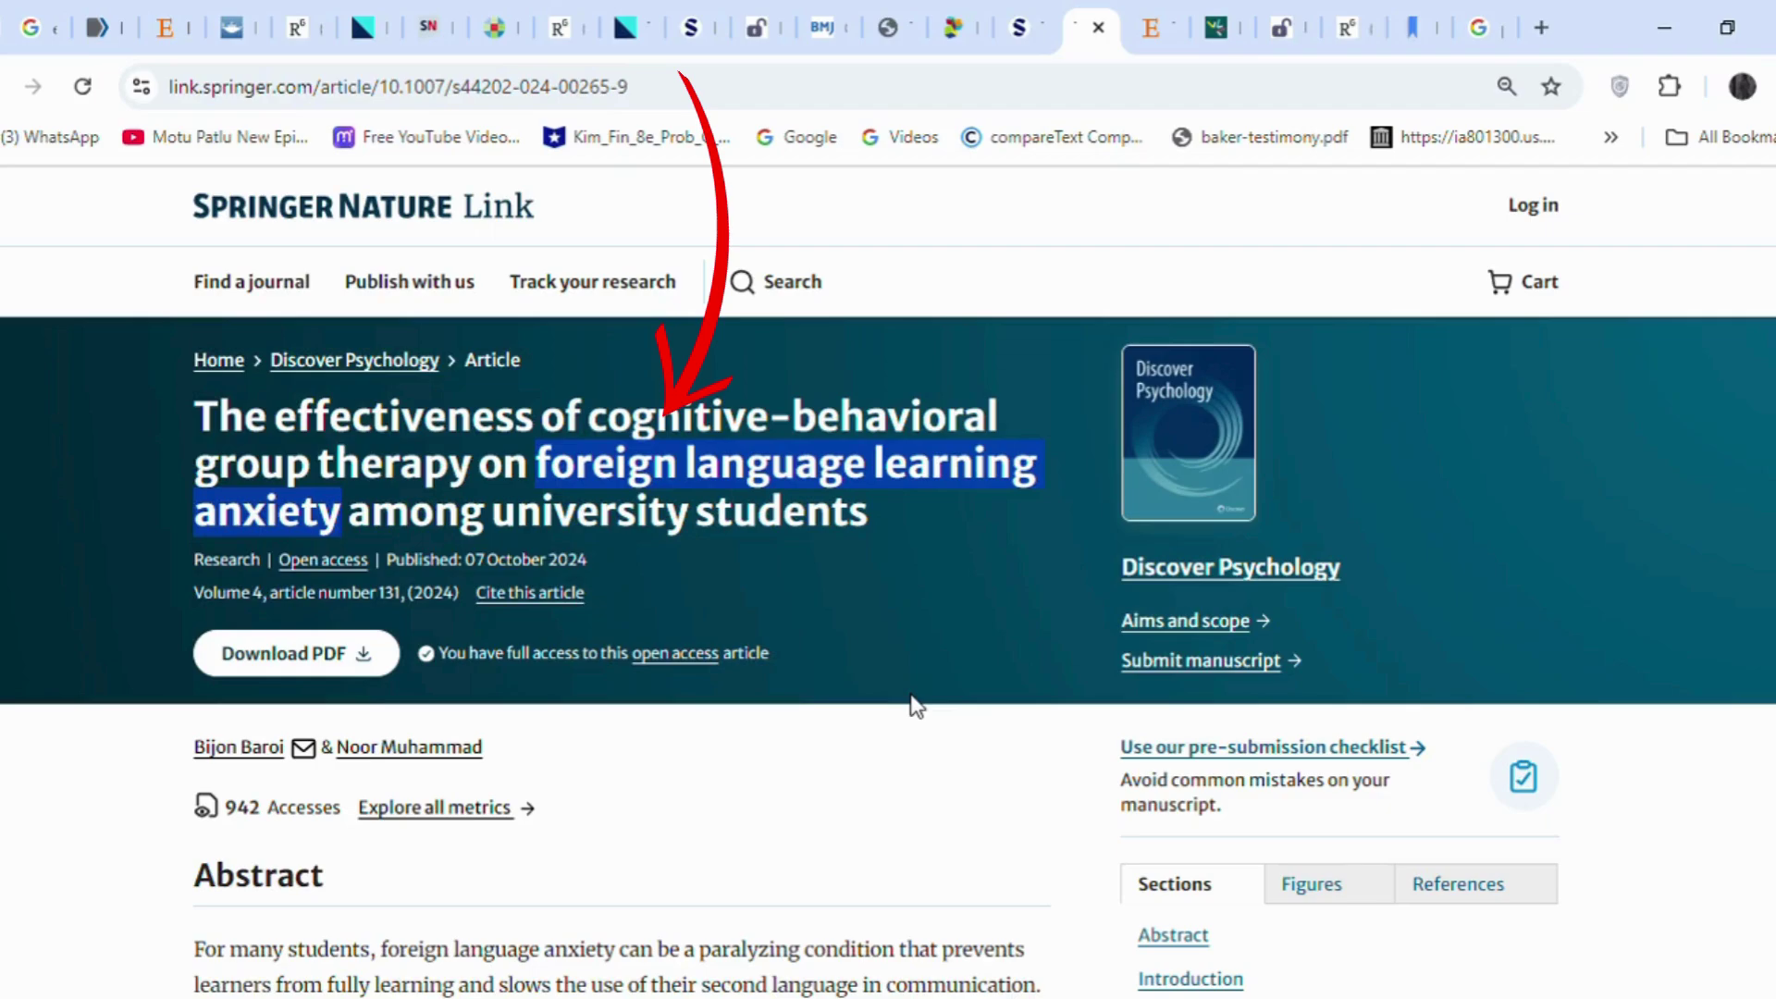
key(ctrl+shift+Tab)
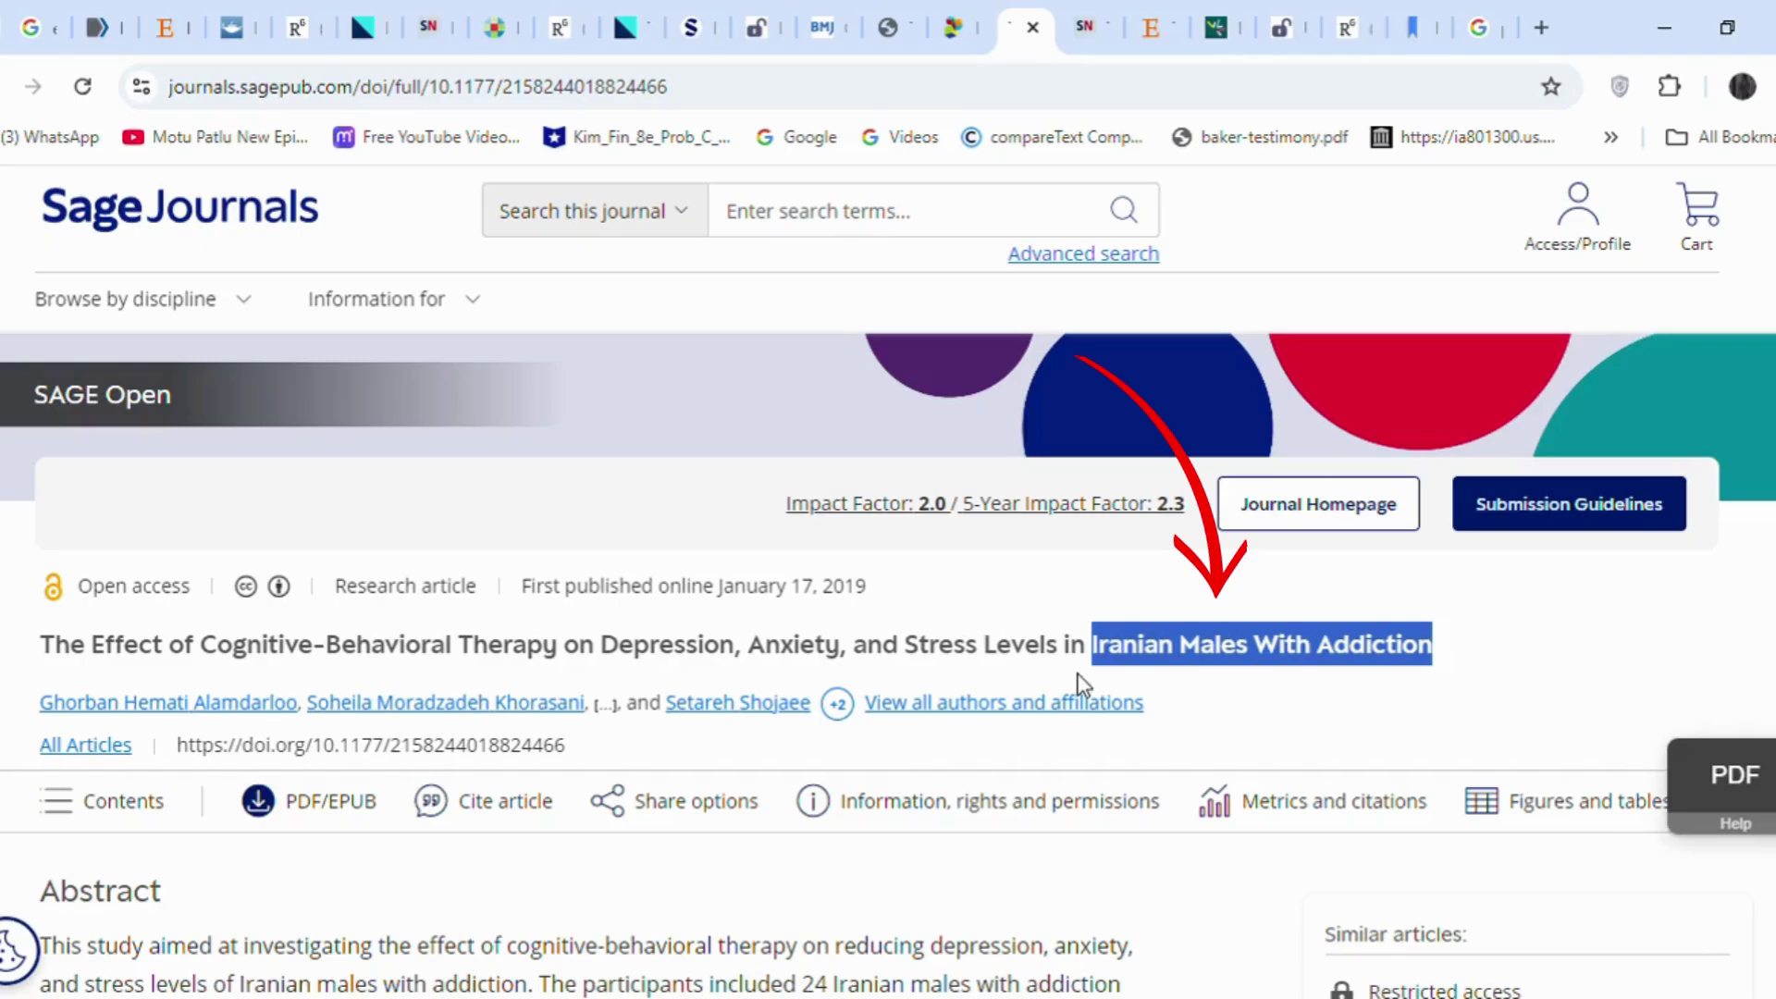
Step: Highlight the SAGE stress study's title and its Methods sentence about 108 freshmen
click(718, 13)
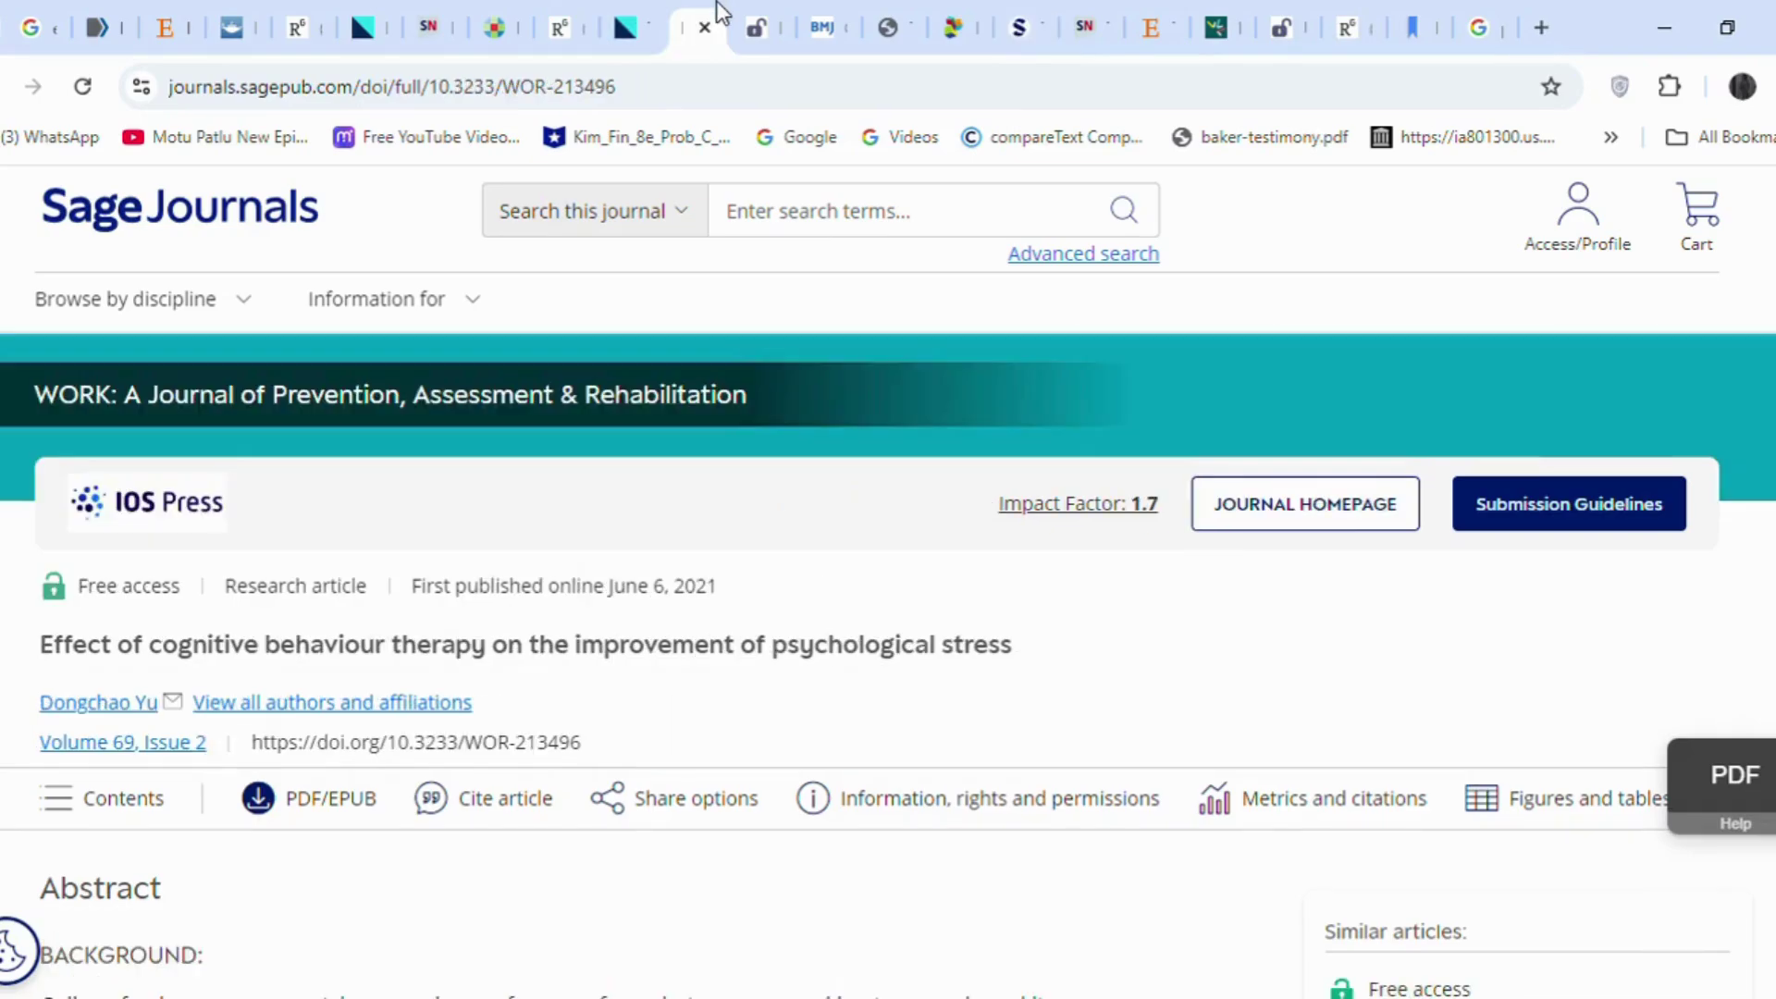
drag(1052, 647, 574, 662)
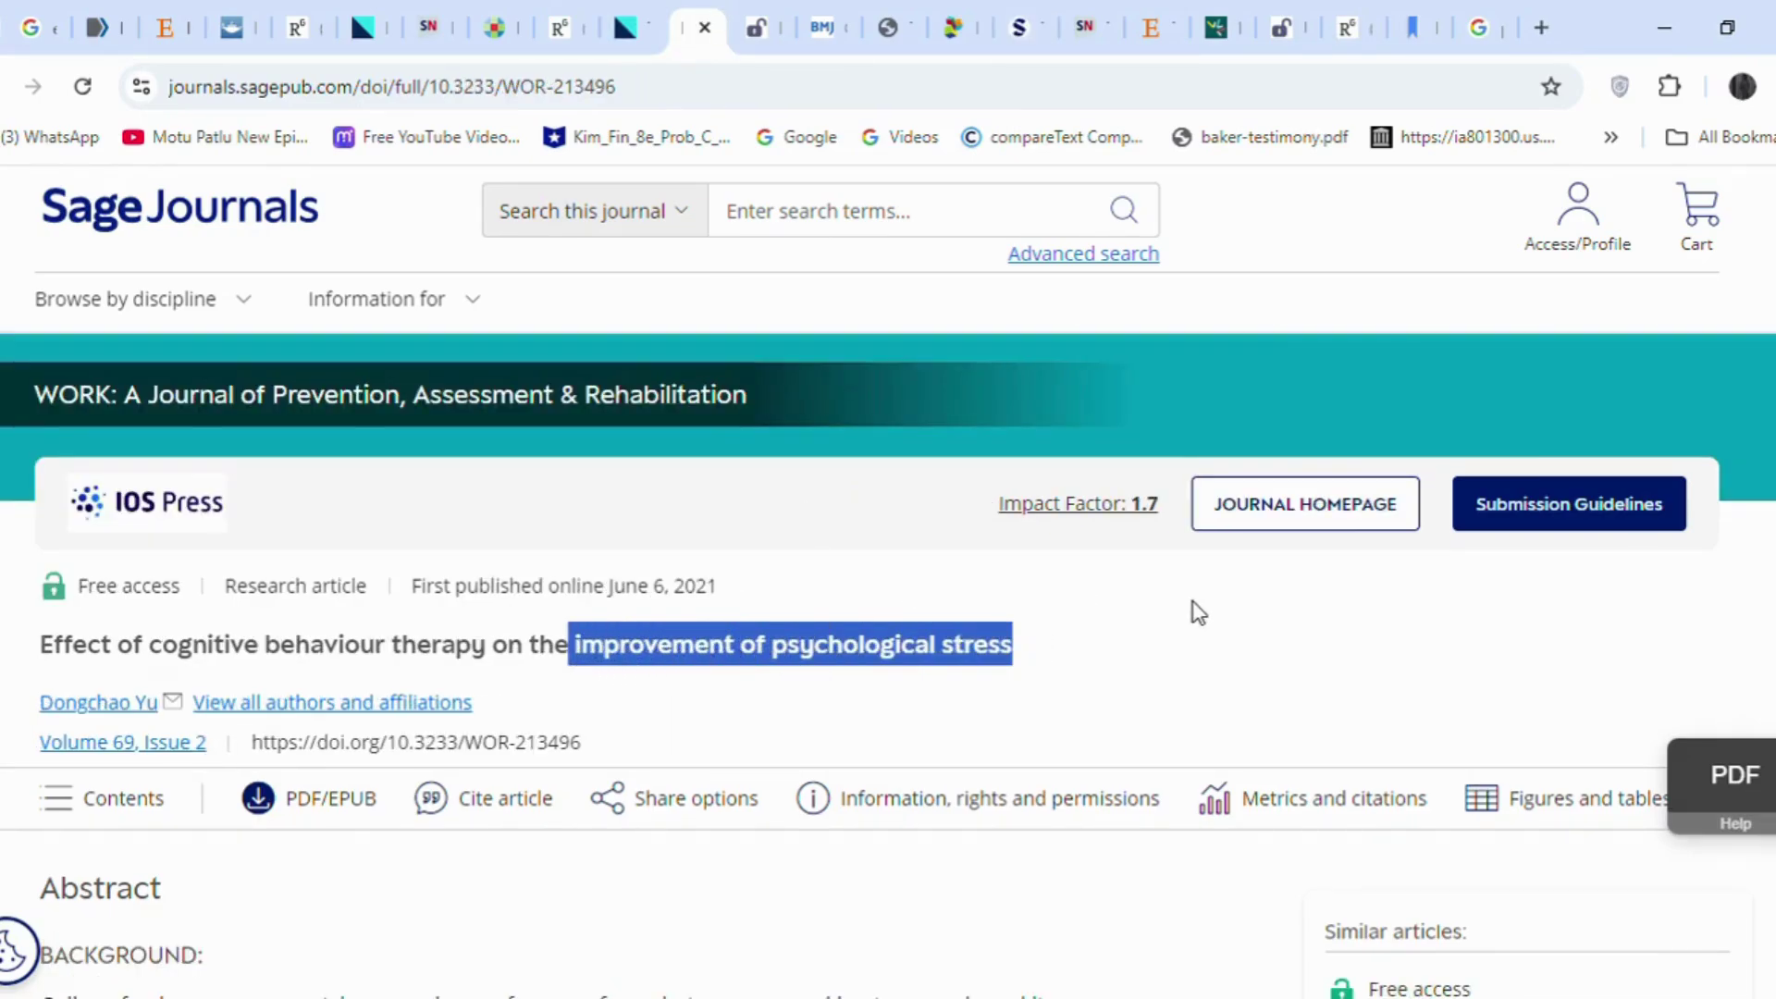
scroll(817, 796, down, 8)
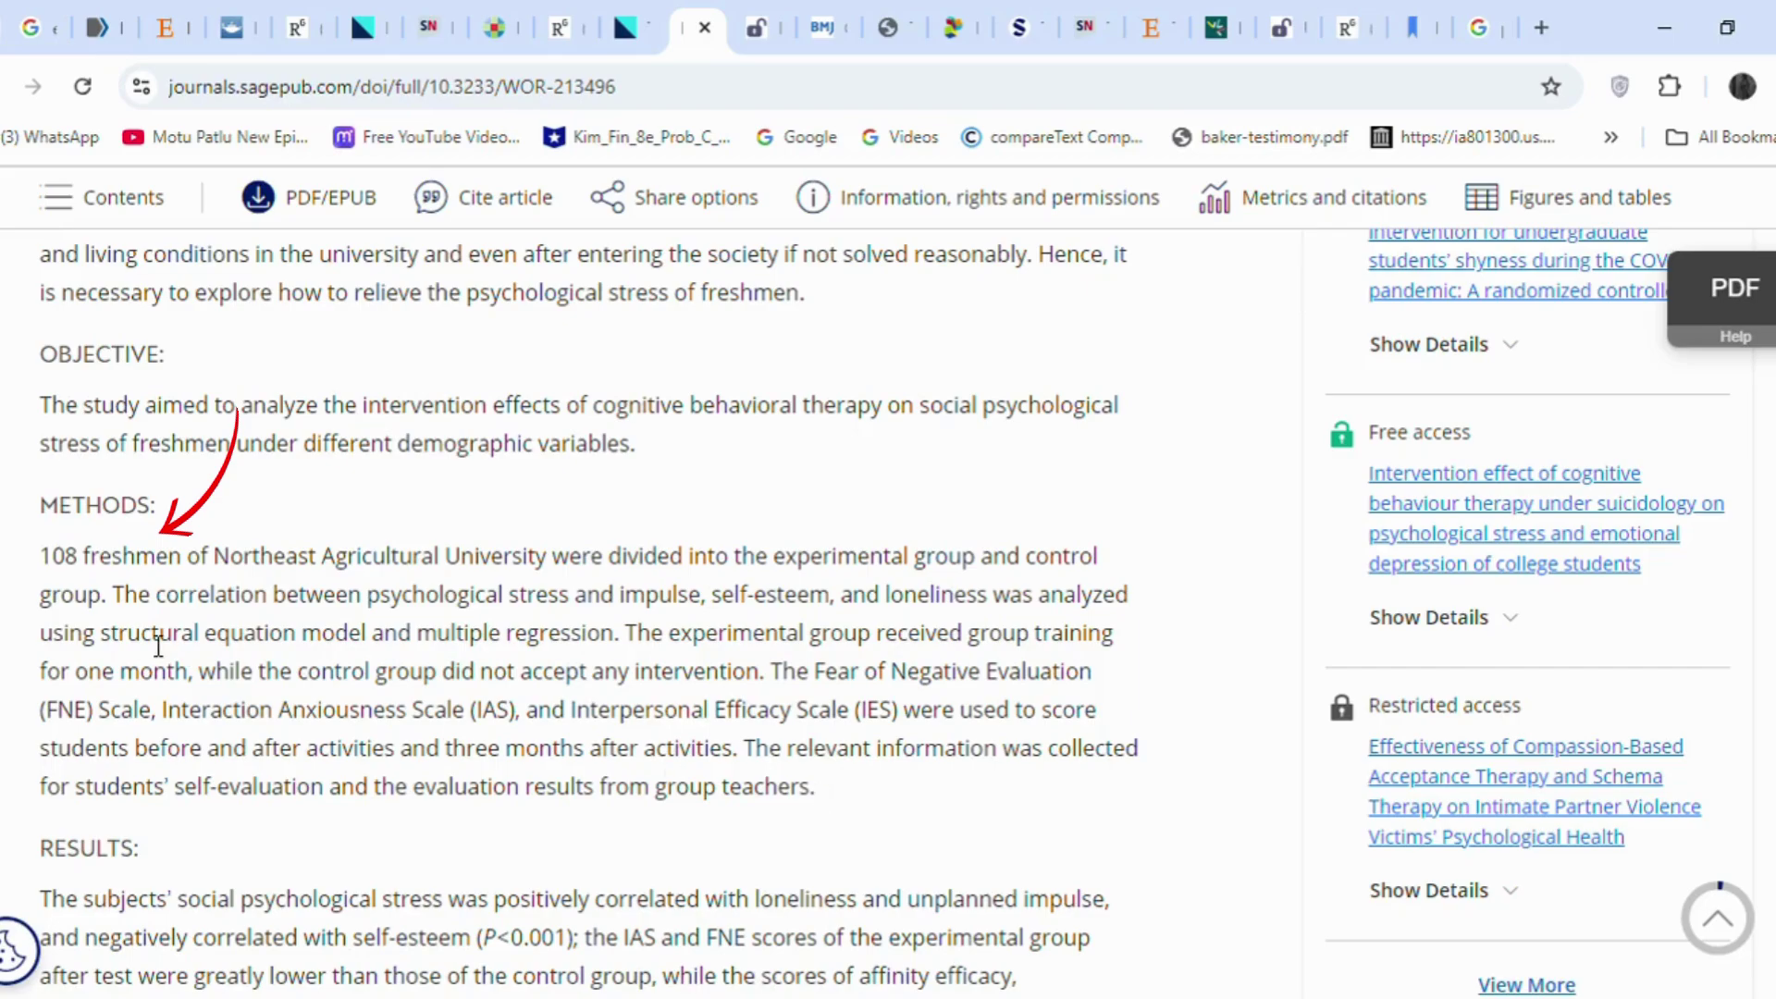
drag(39, 557, 118, 597)
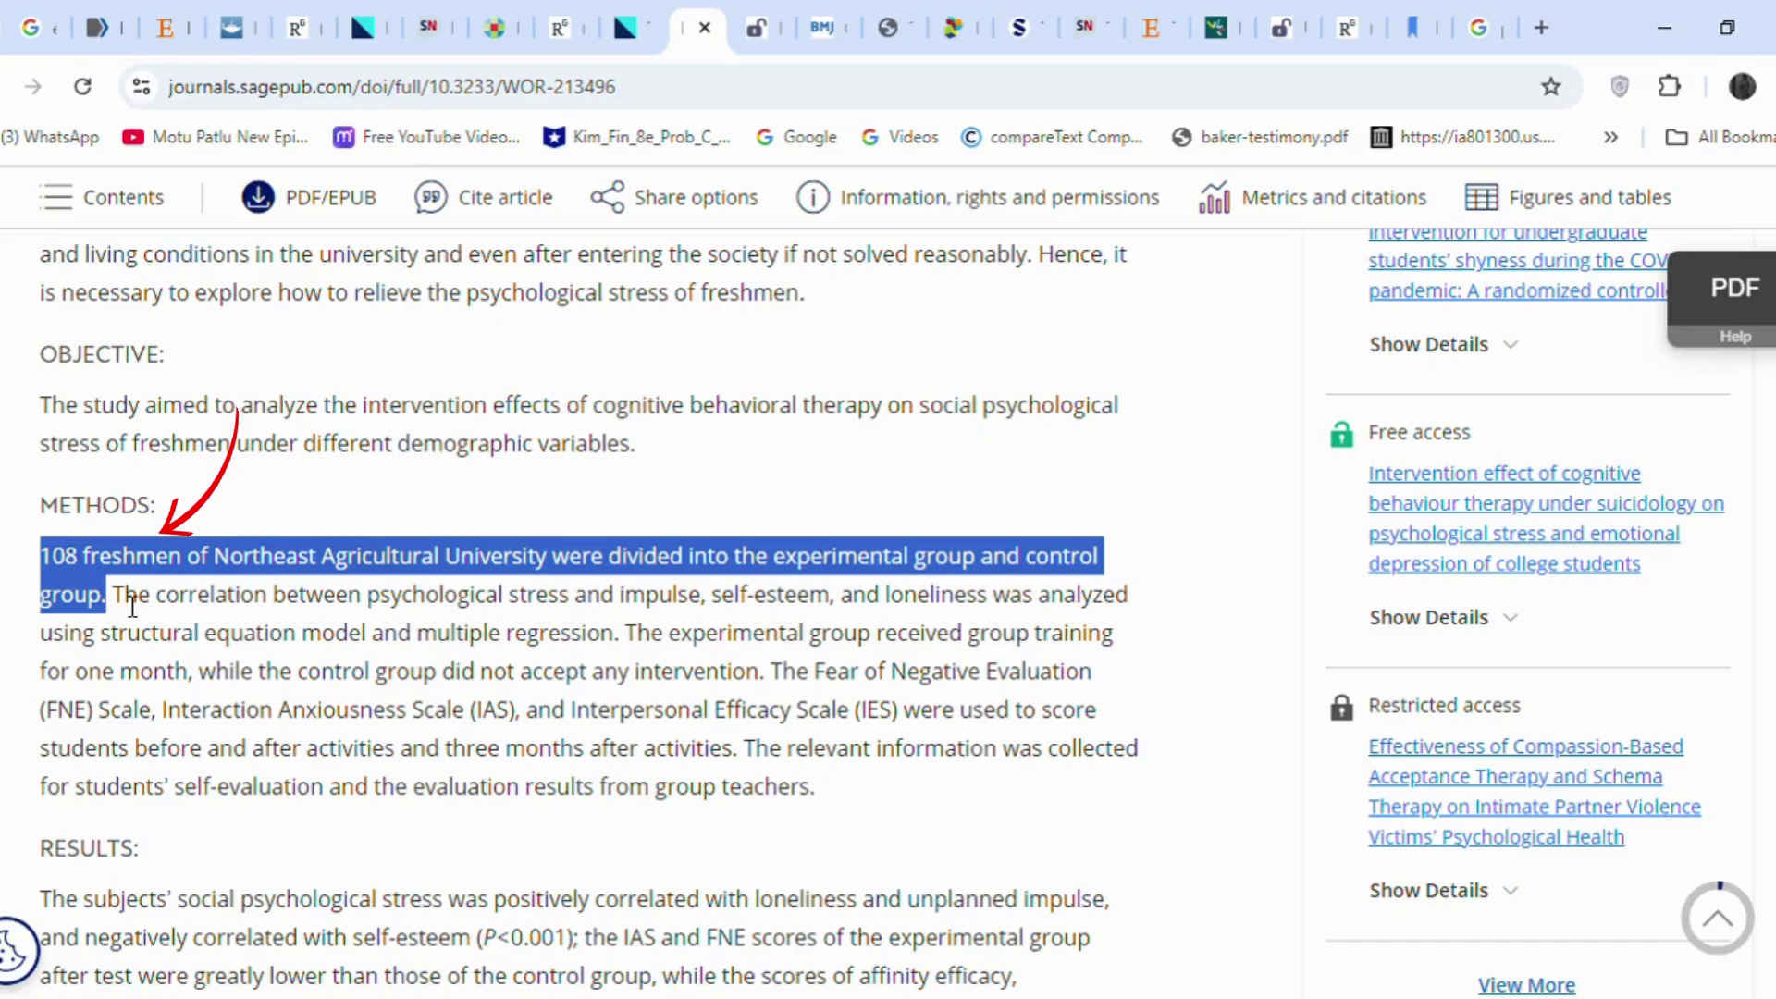
click(925, 807)
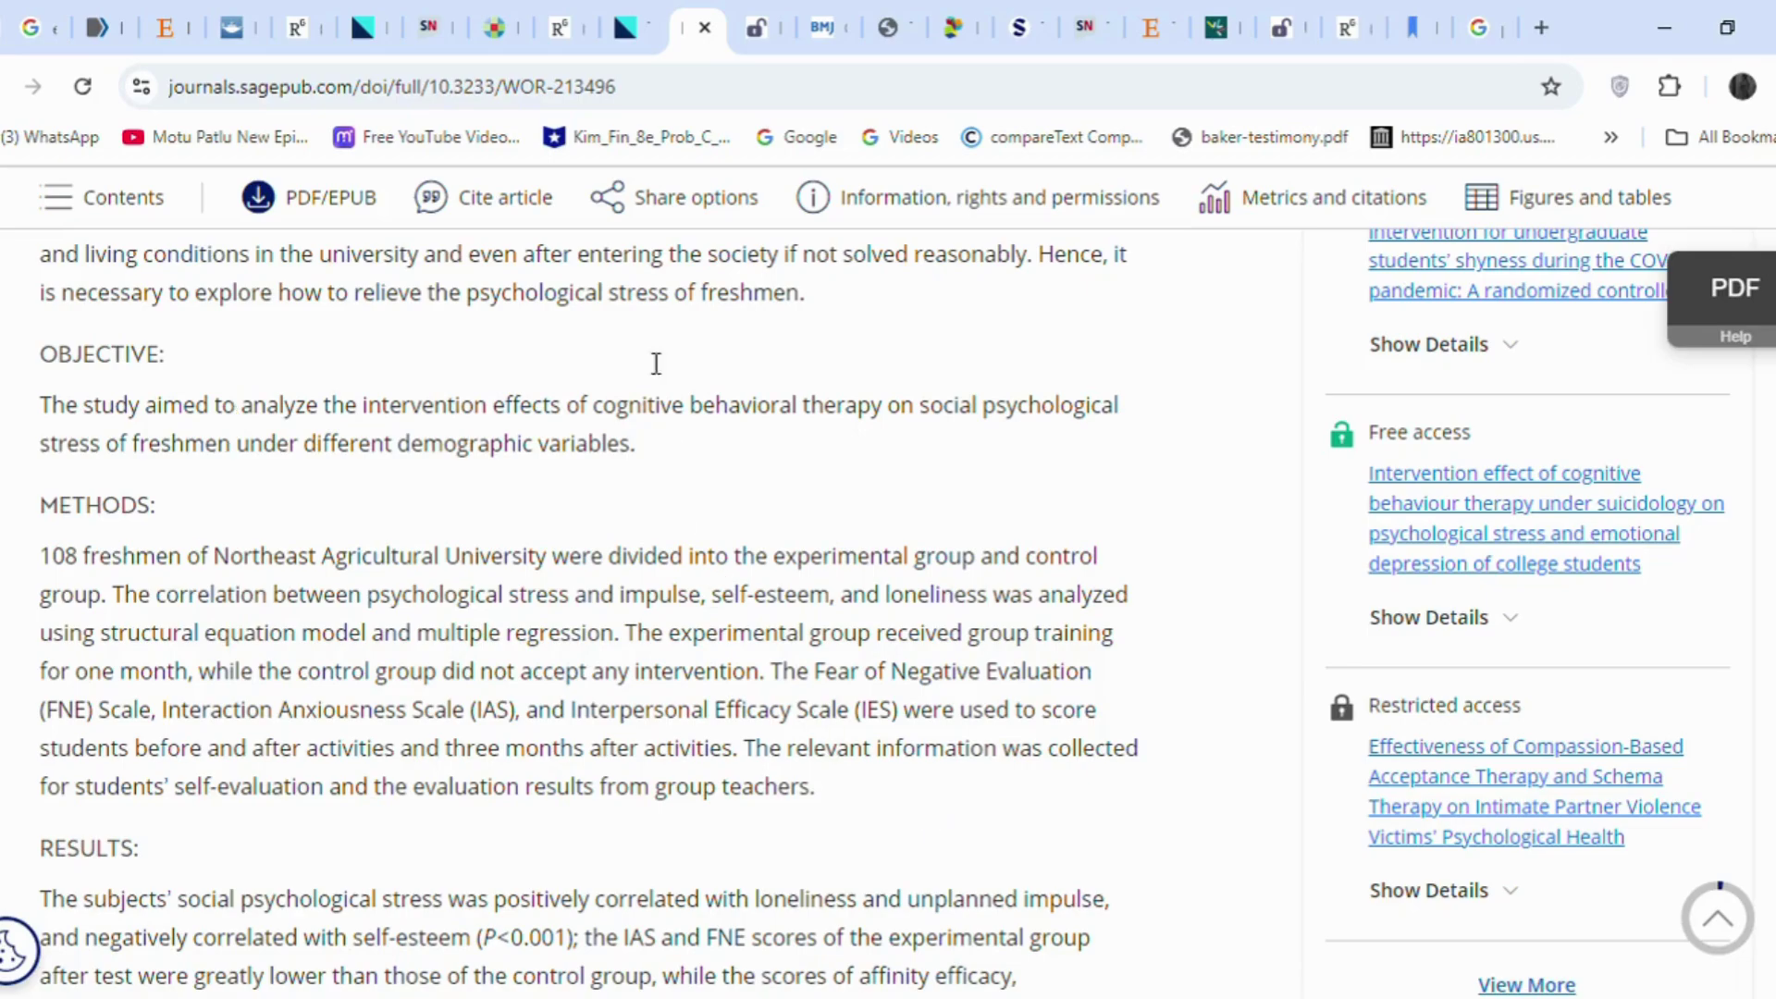
Step: Select the Methods paragraph of the Annals of General Psychiatry COVID-19 CBT meta-analysis
click(654, 11)
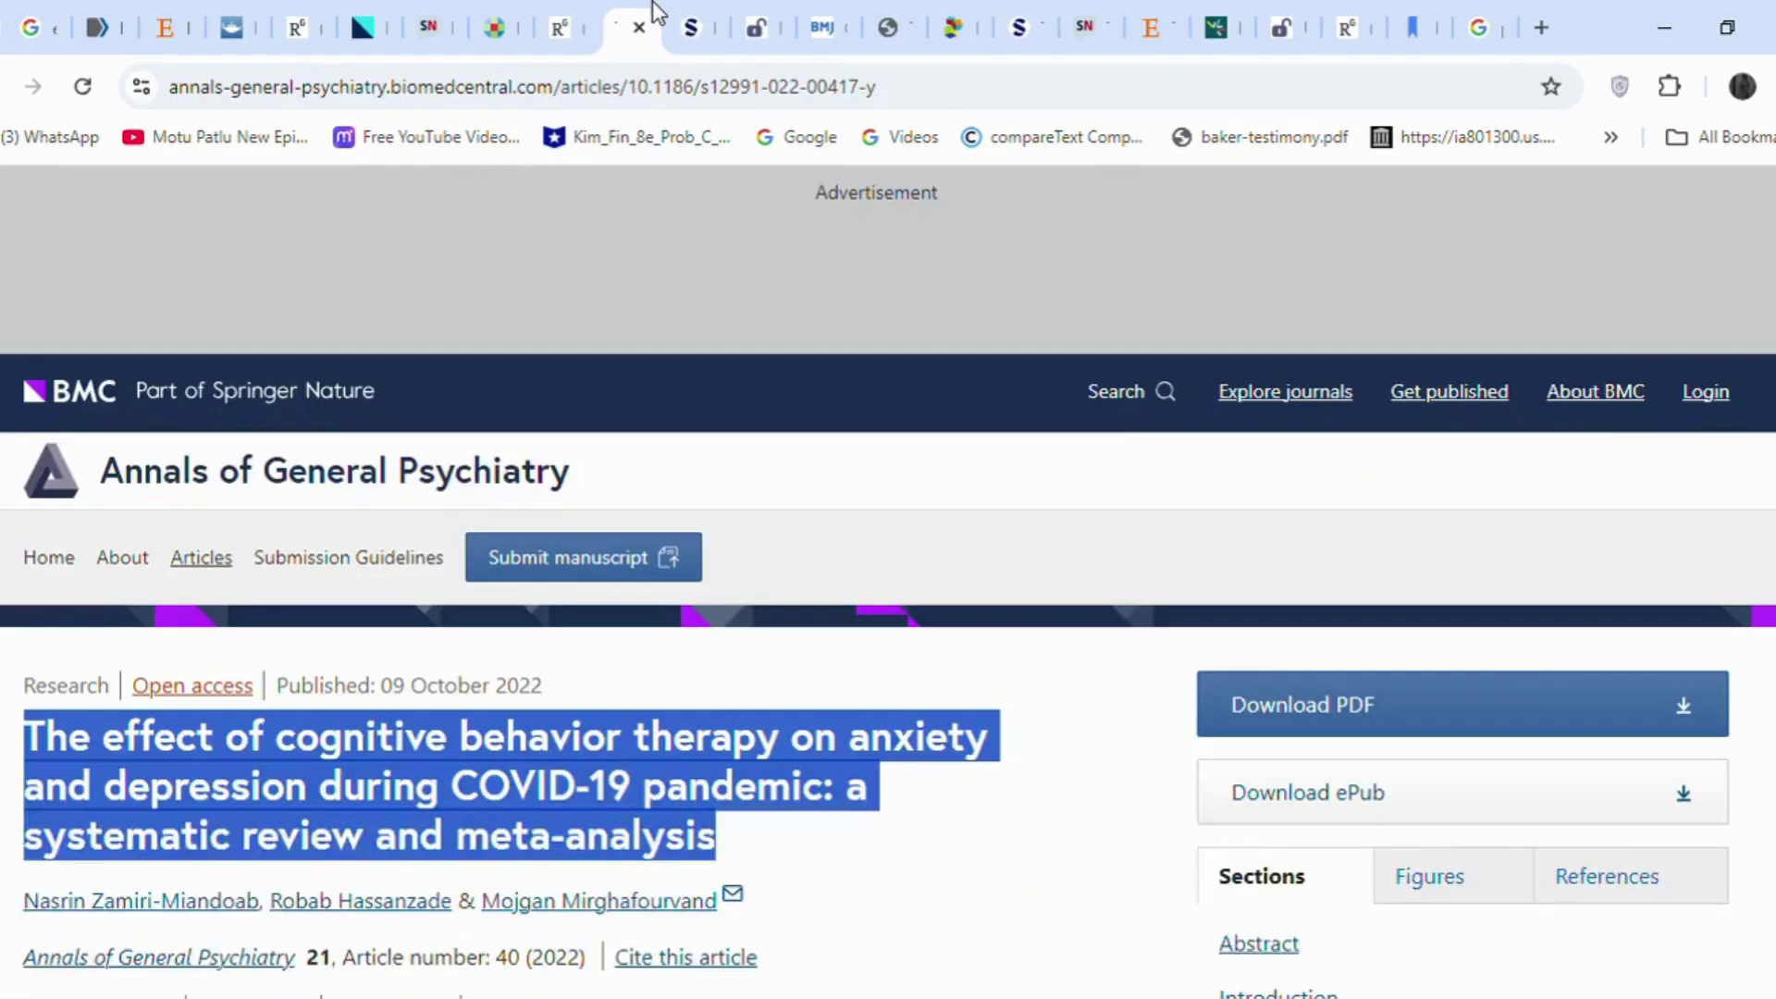
scroll(555, 647, down, 10)
drag(395, 892, 59, 541)
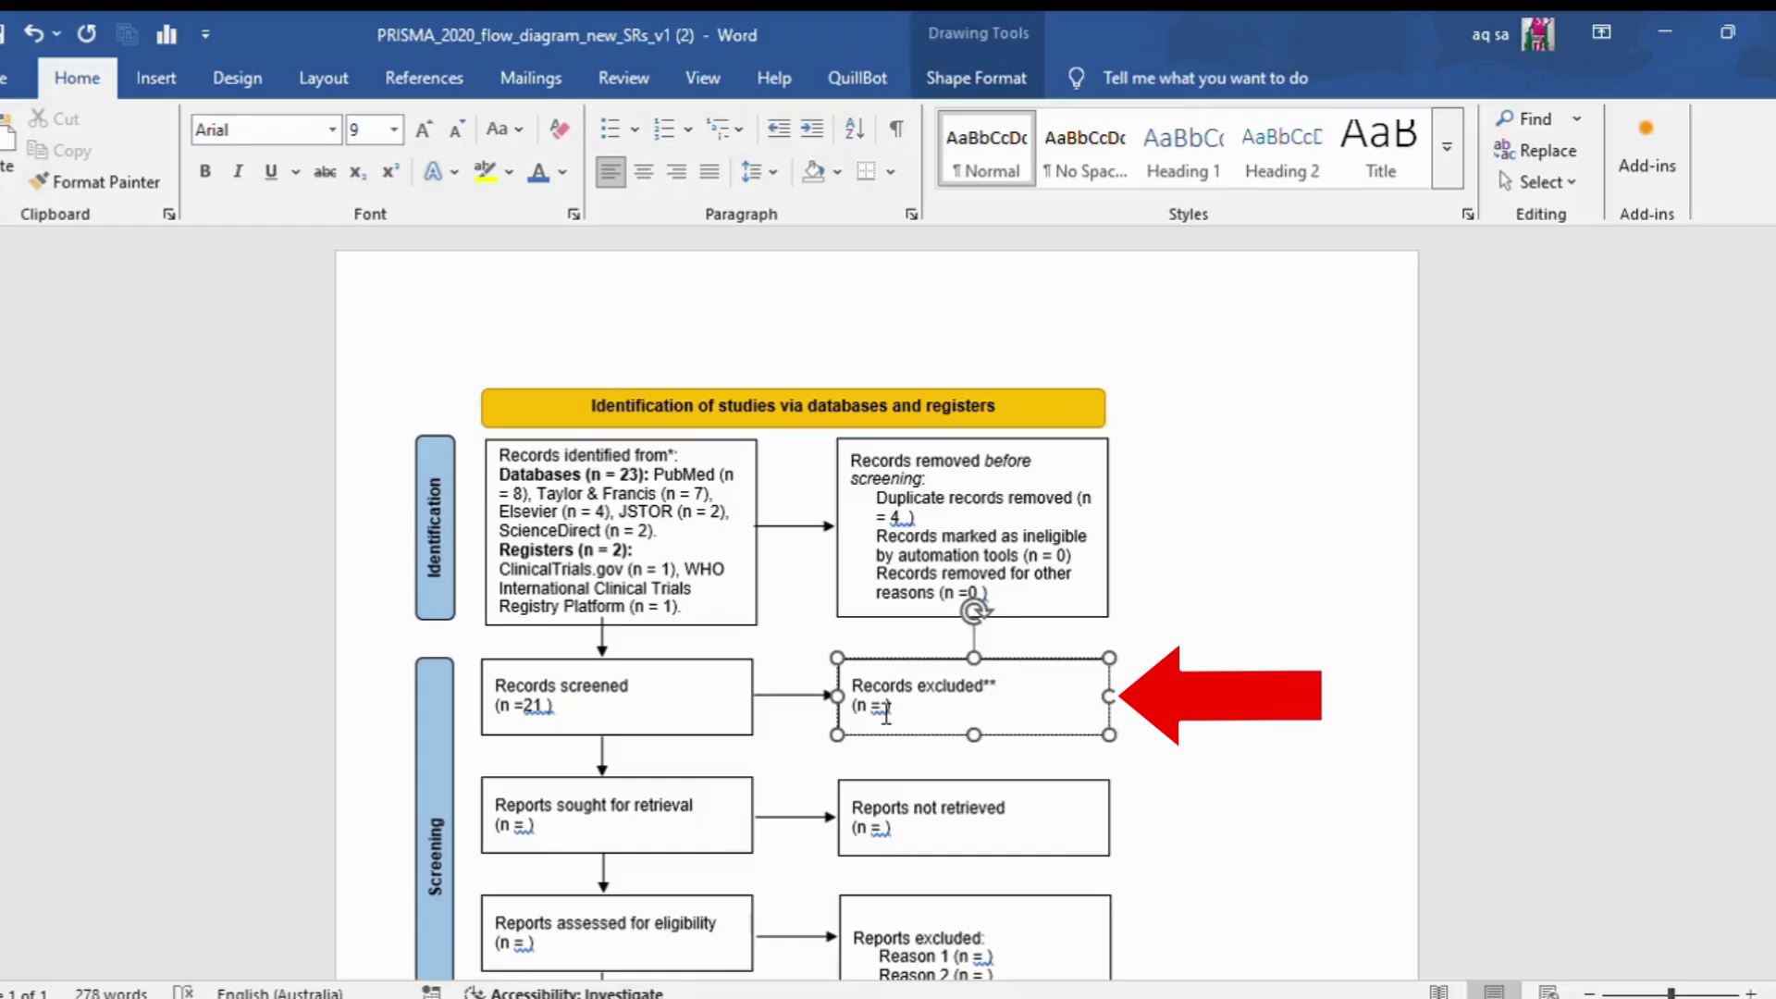
Step: Finish the Records excluded count with 5 and leave the Reports sought for retrieval box
text(5)
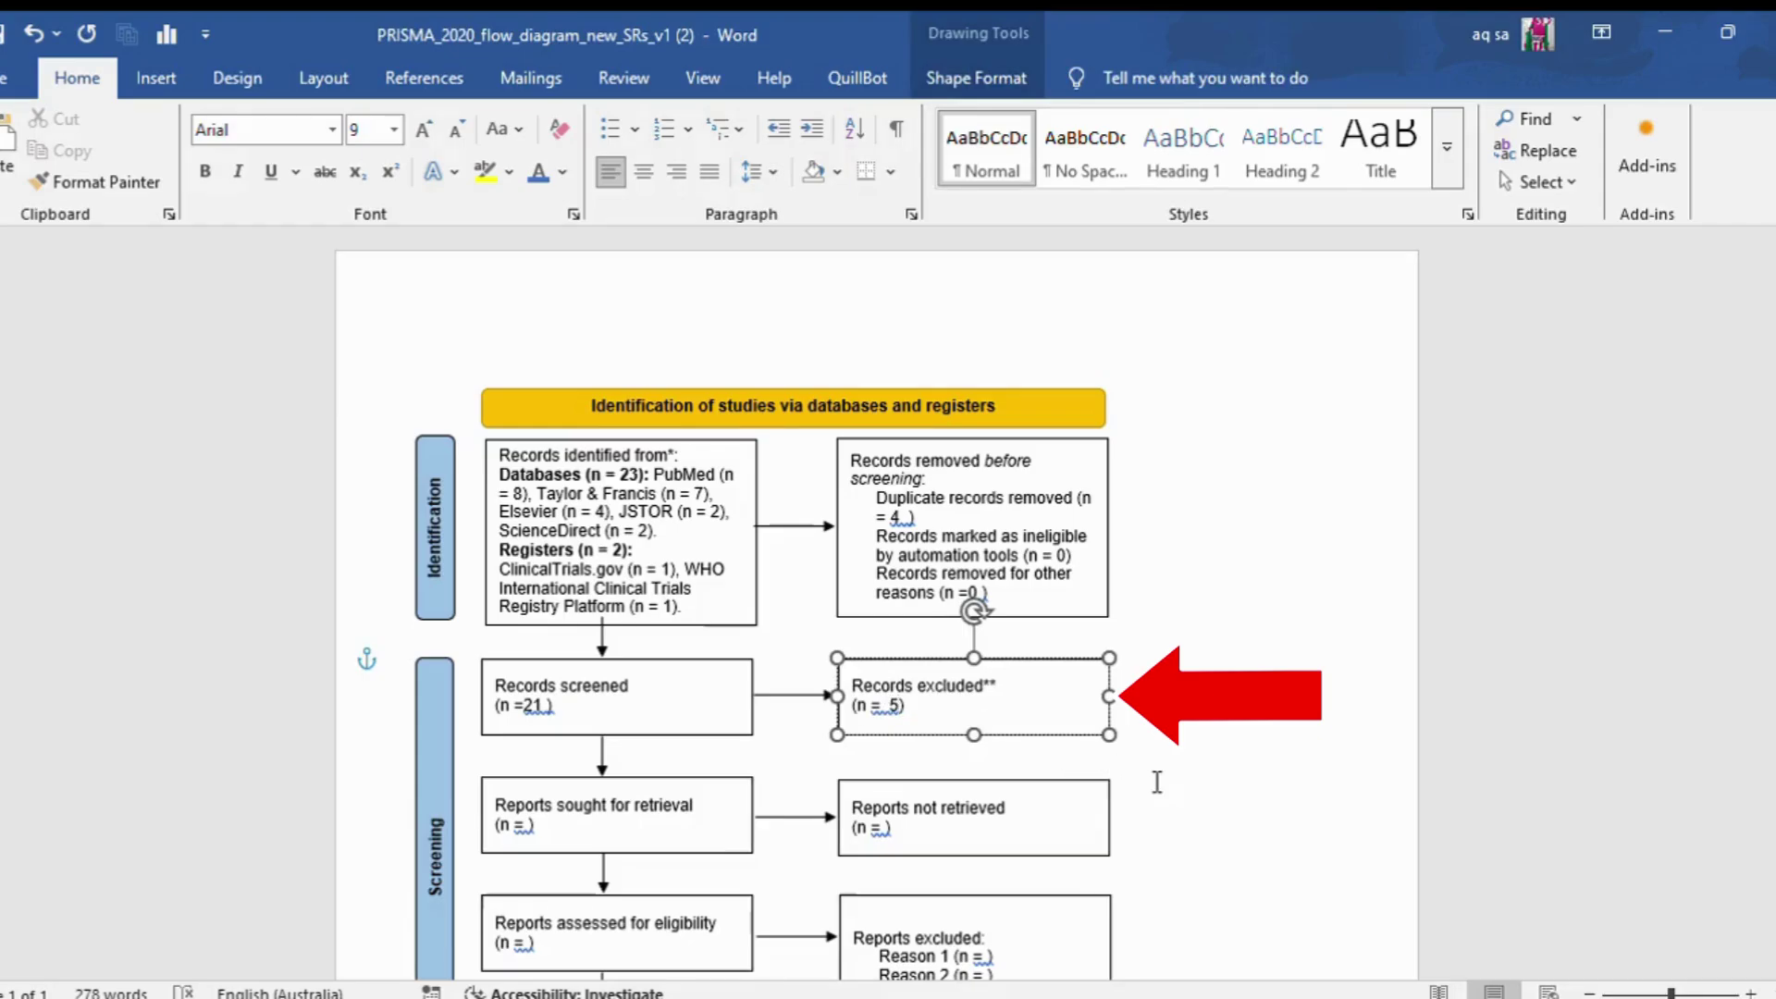
click(1151, 778)
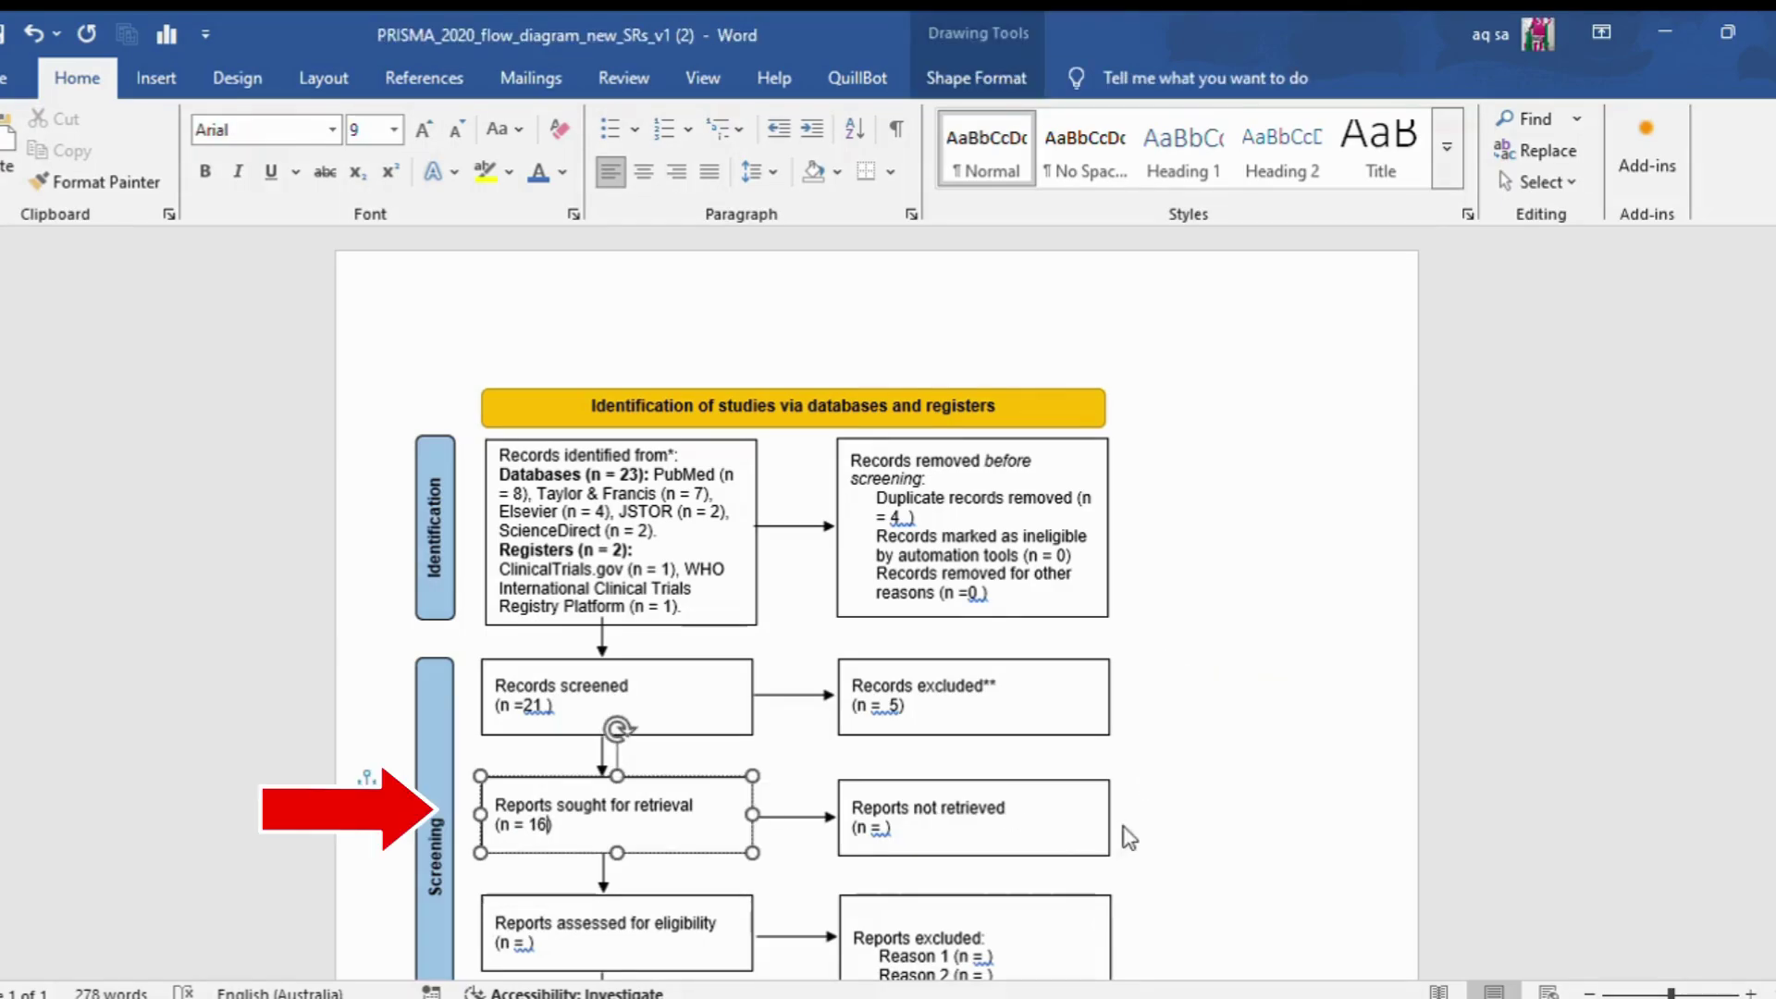
click(1123, 834)
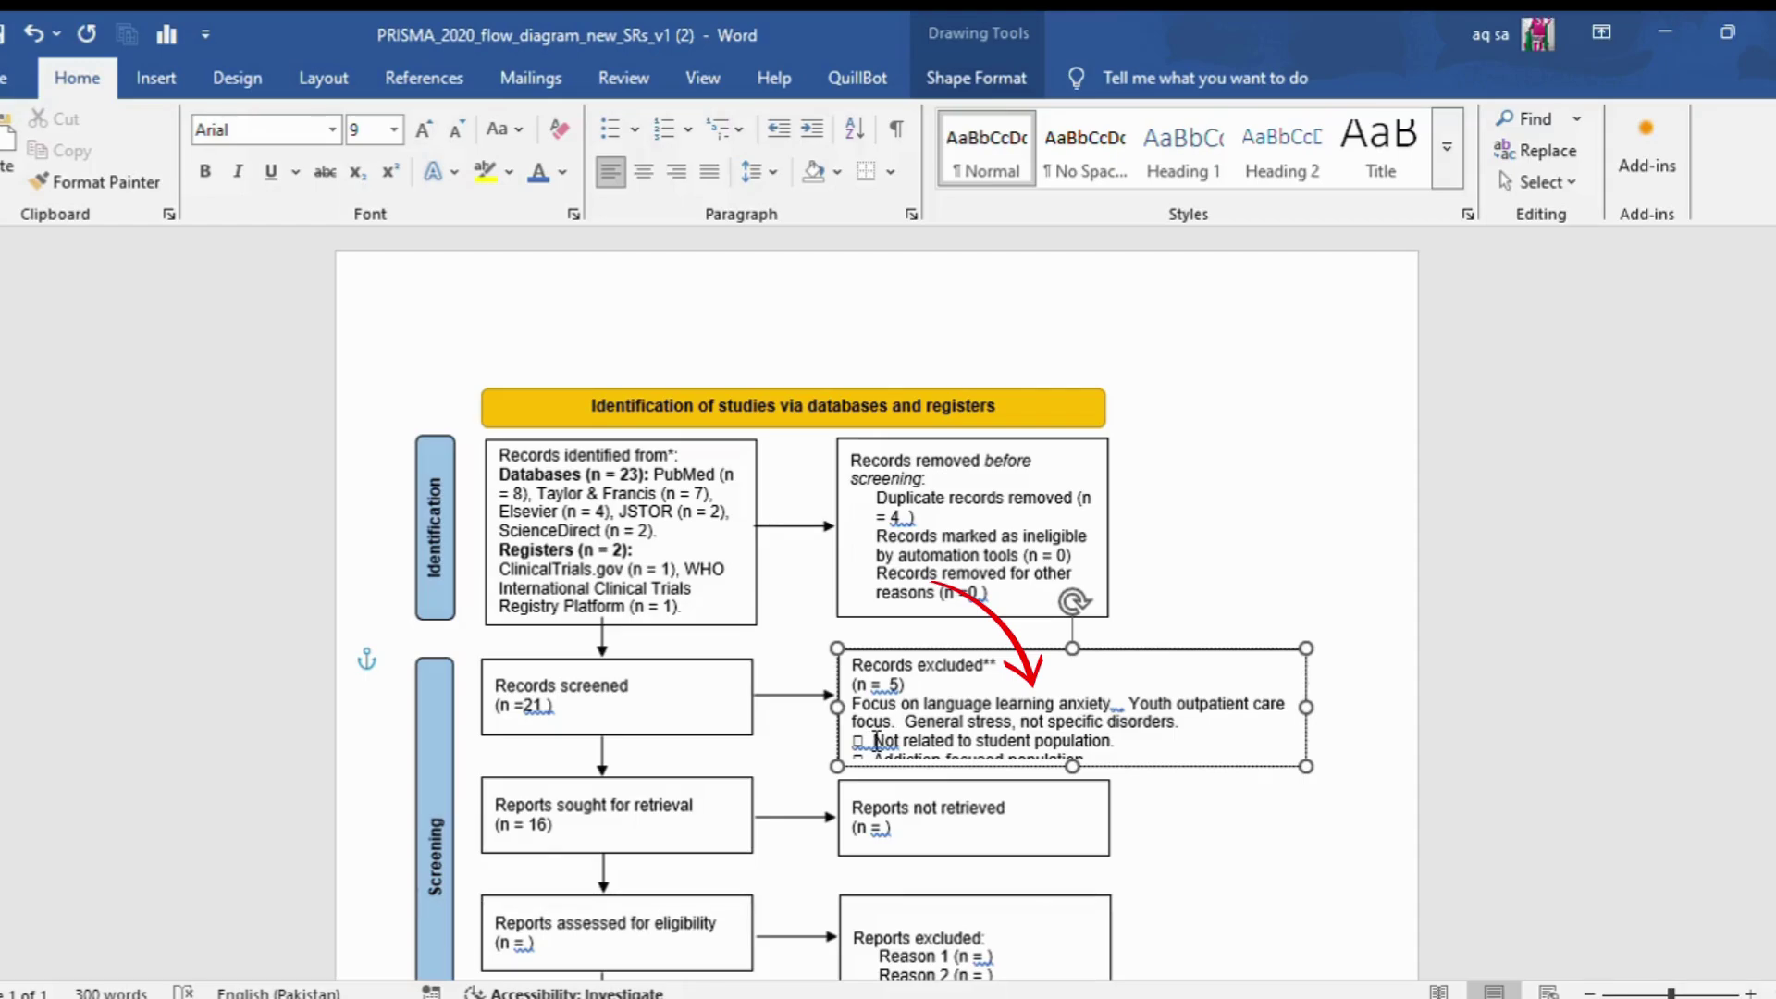
Step: Delete the stray bullet before 'Not related to student population' and start the reports-assessed count with 1
click(875, 739)
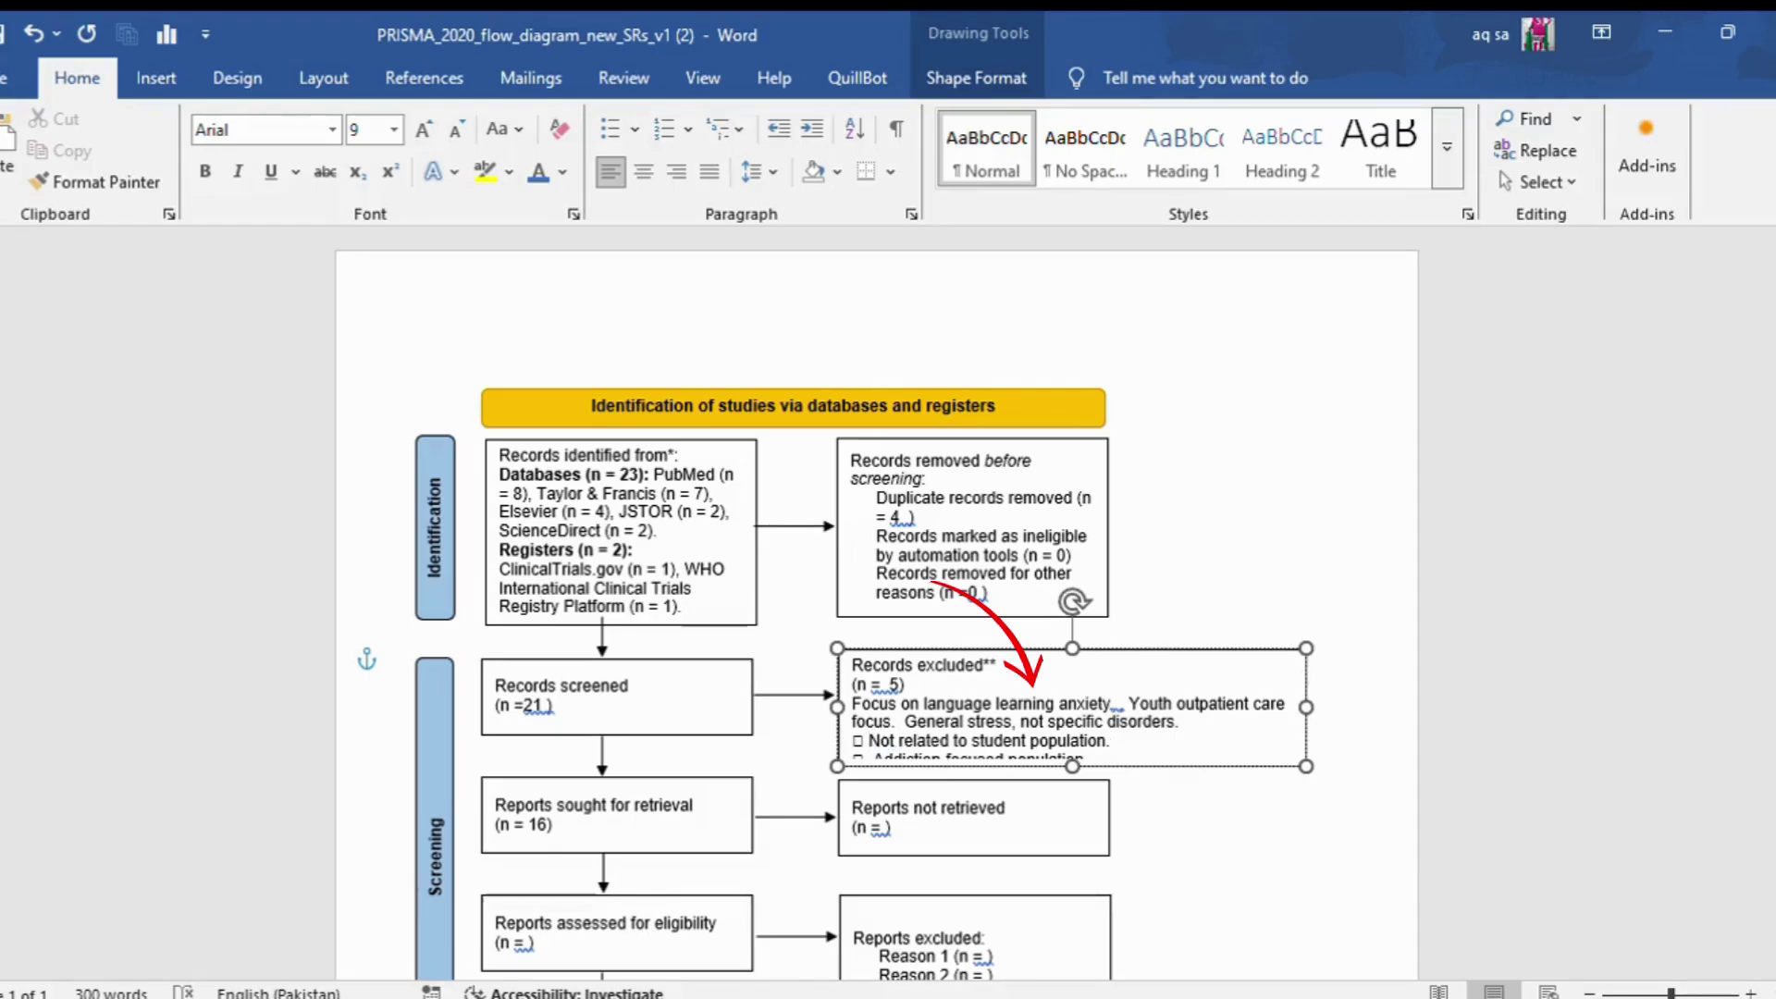
key(BackSpace)
key(BackSpace)
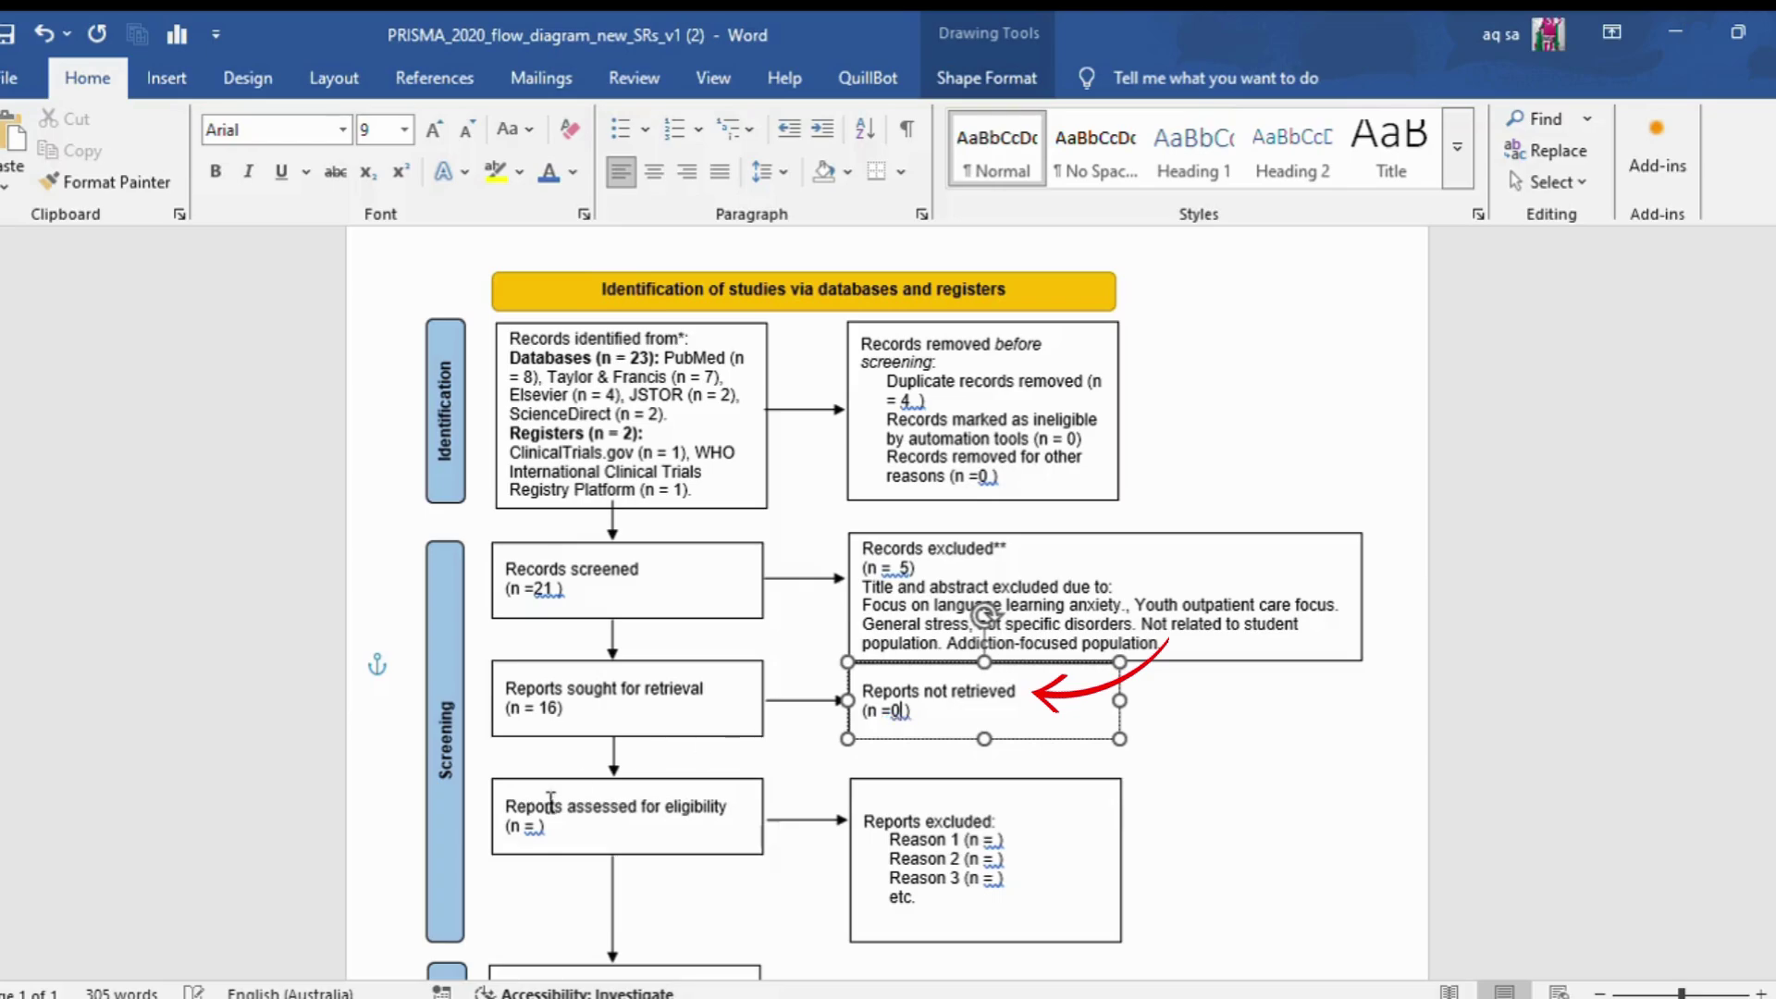
click(539, 830)
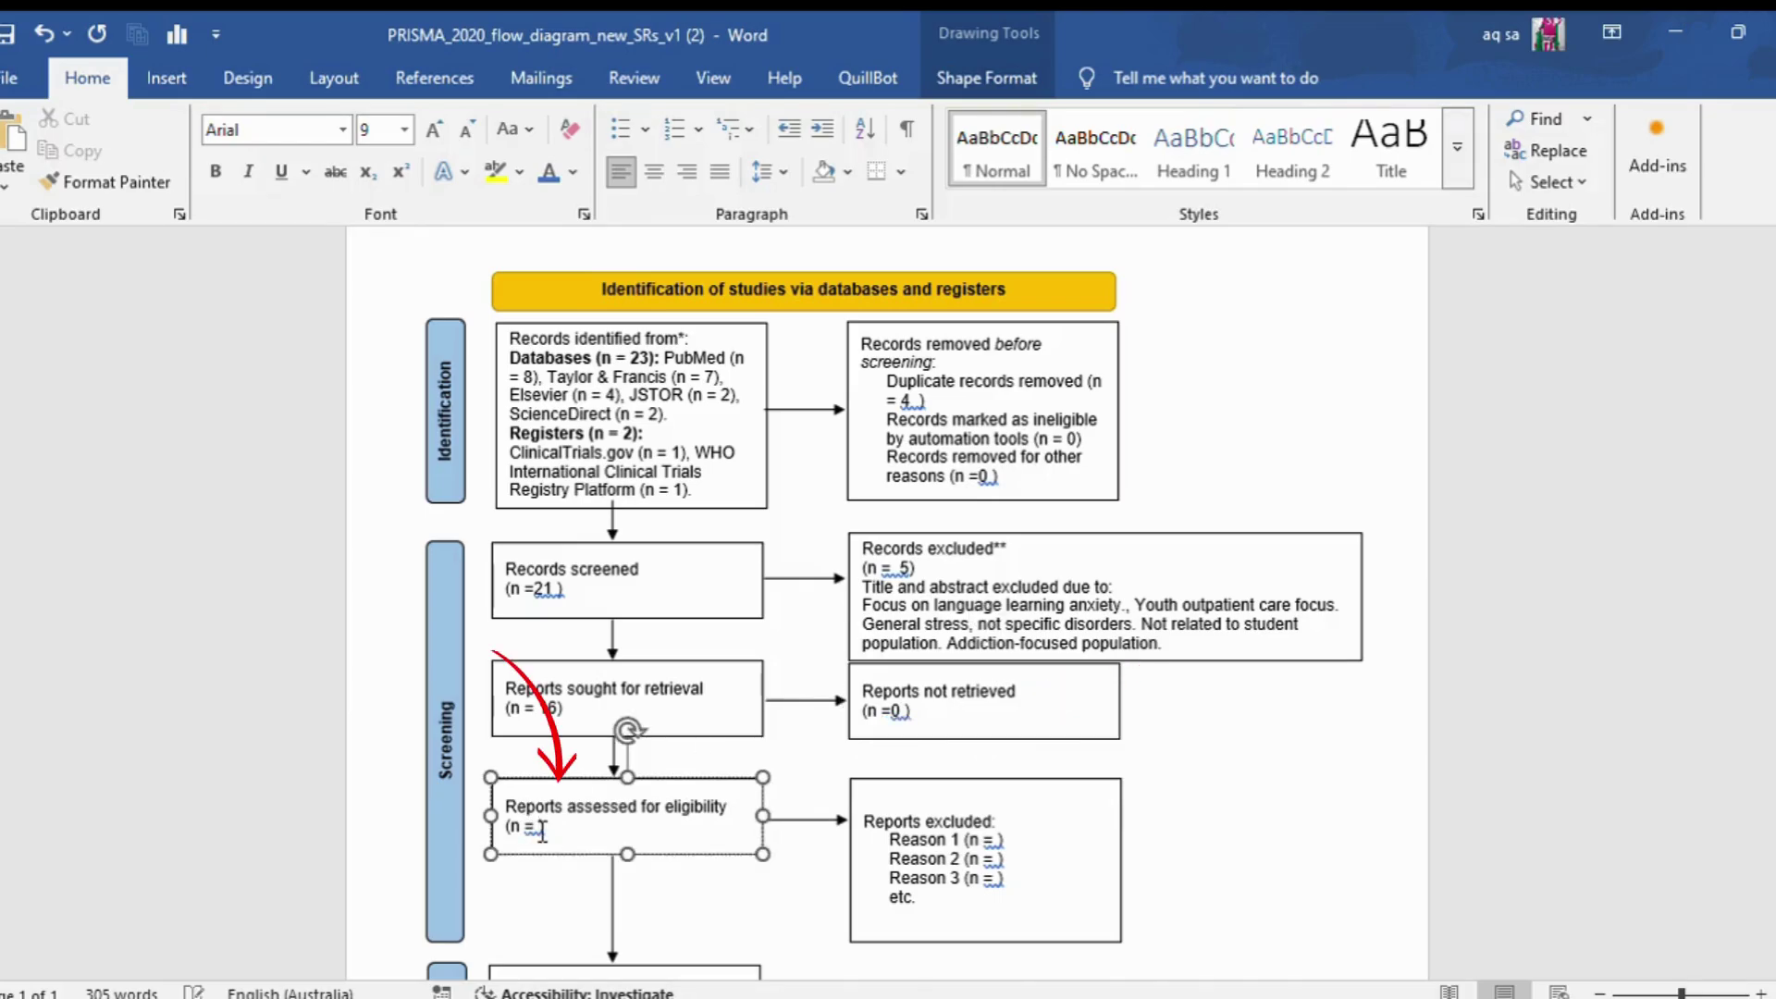
text(1)
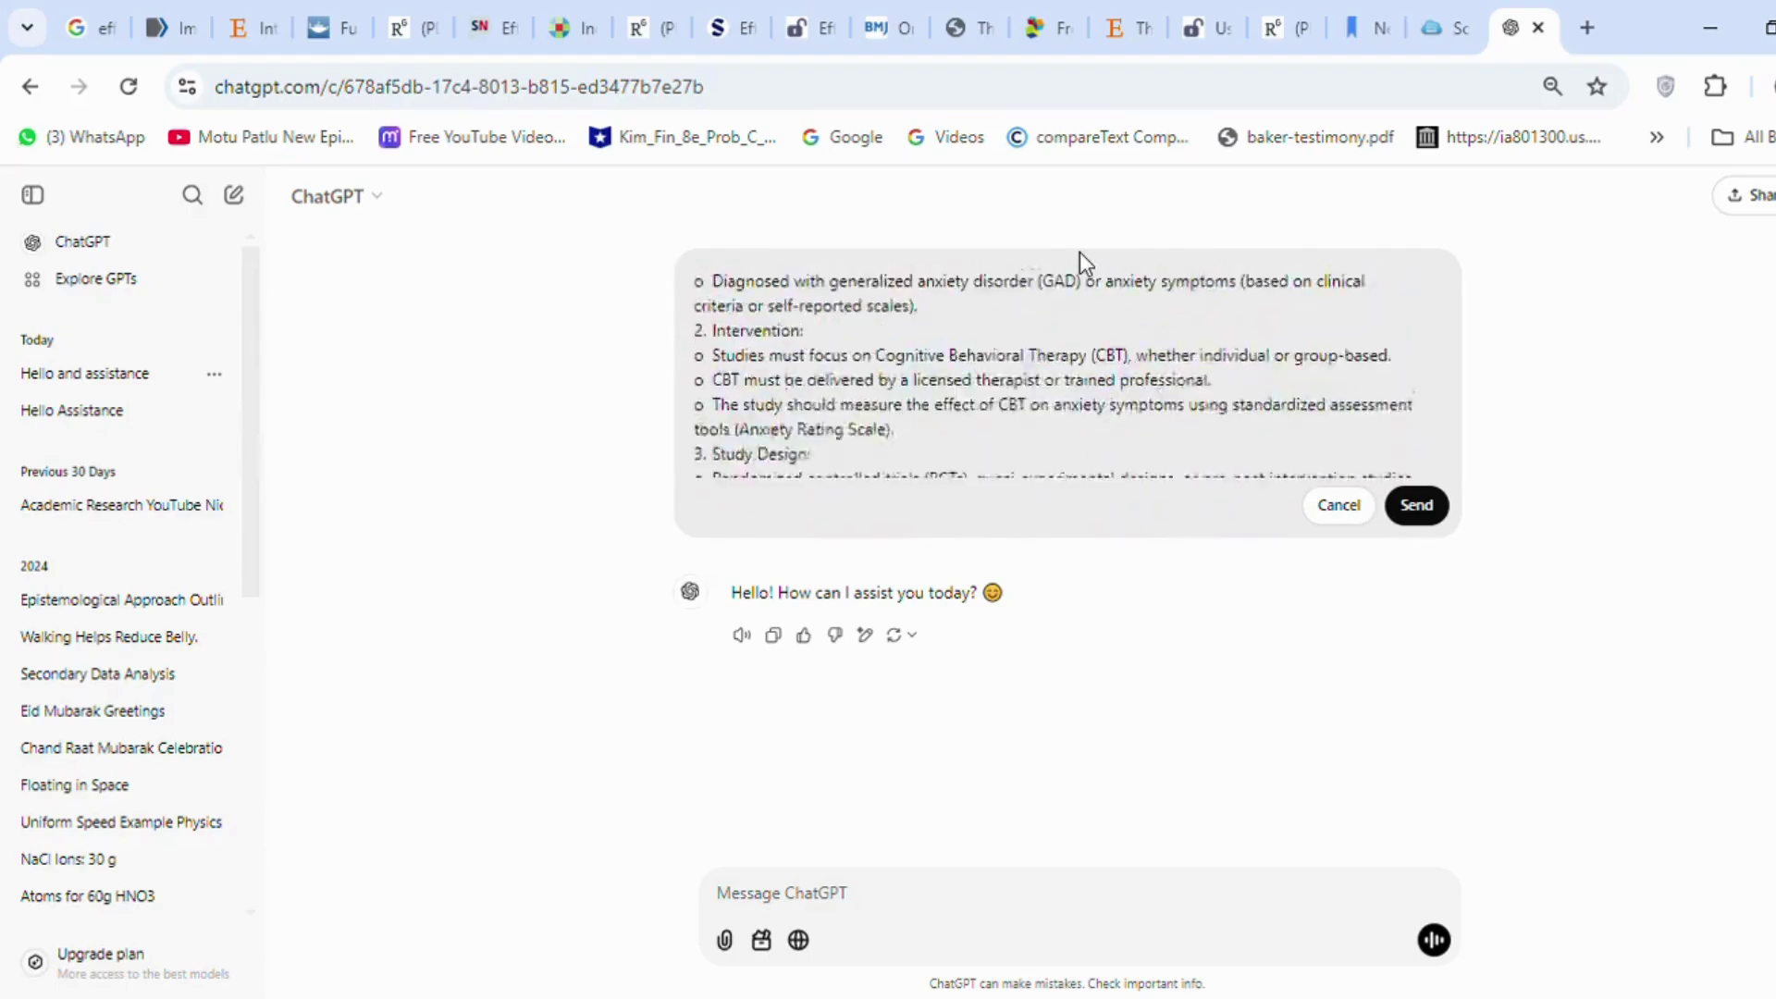
Step: Paste the copied article text after the inclusion criteria at the end of the ChatGPT prompt
key(ctrl+a)
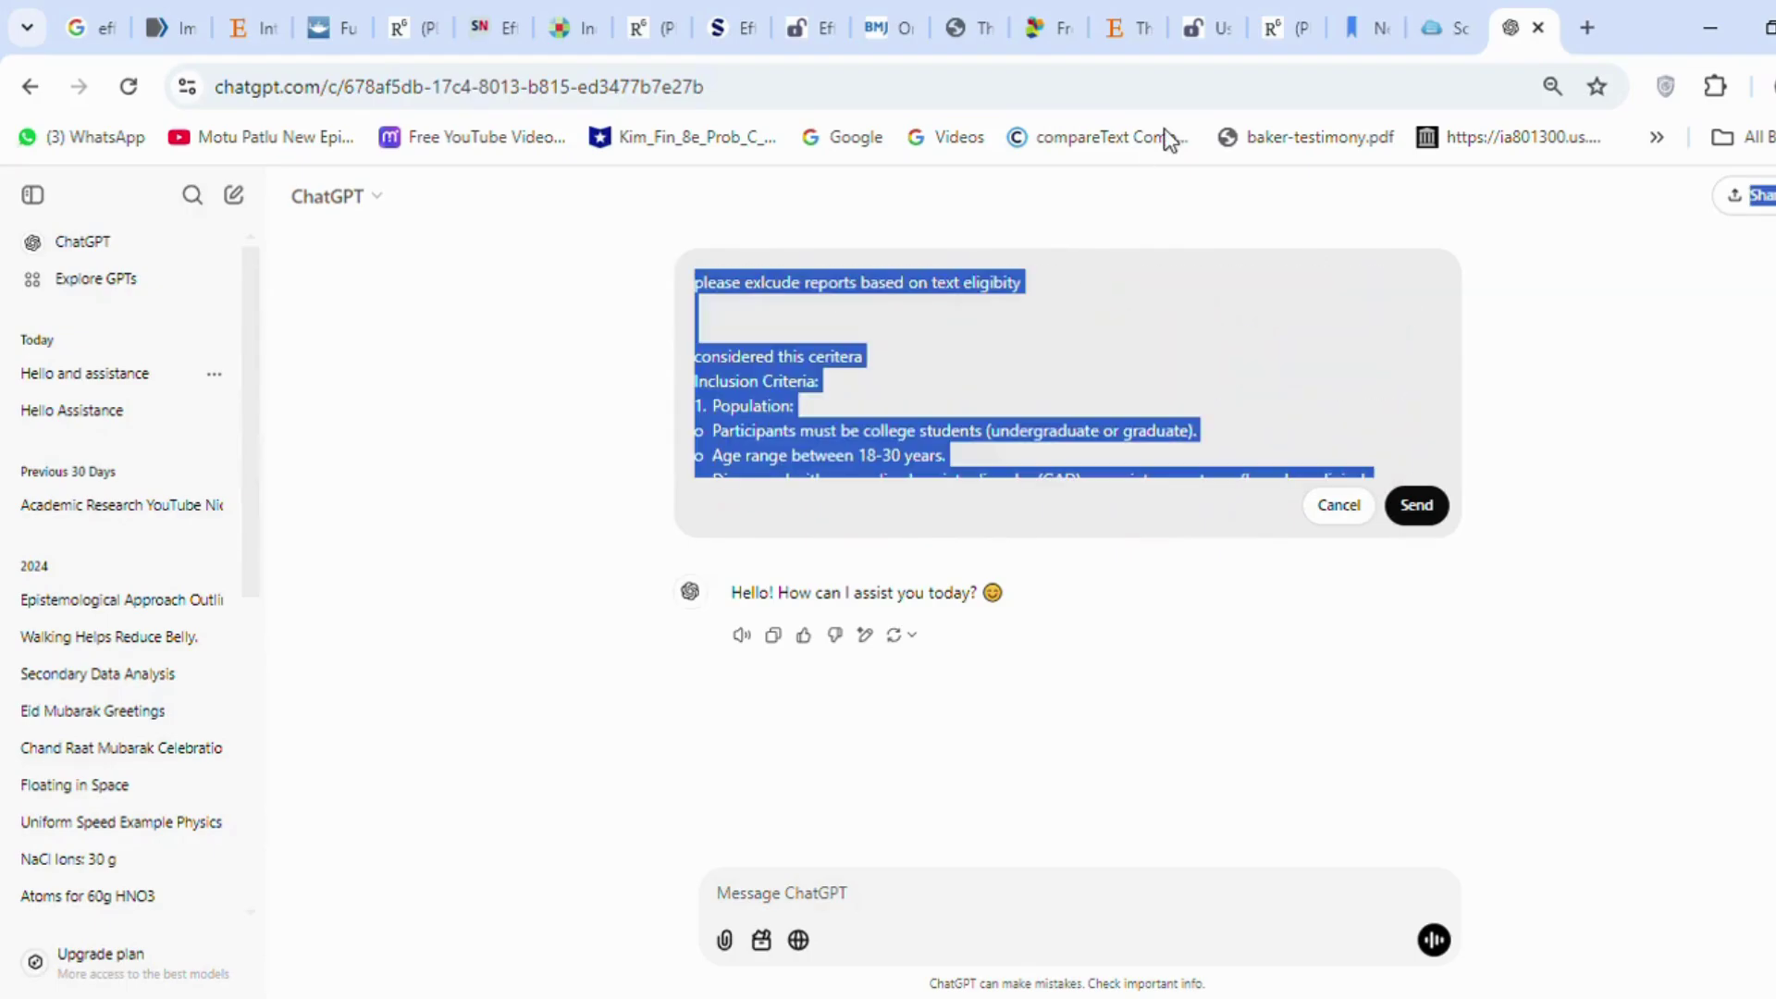
click(1195, 401)
drag(1429, 313, 1428, 323)
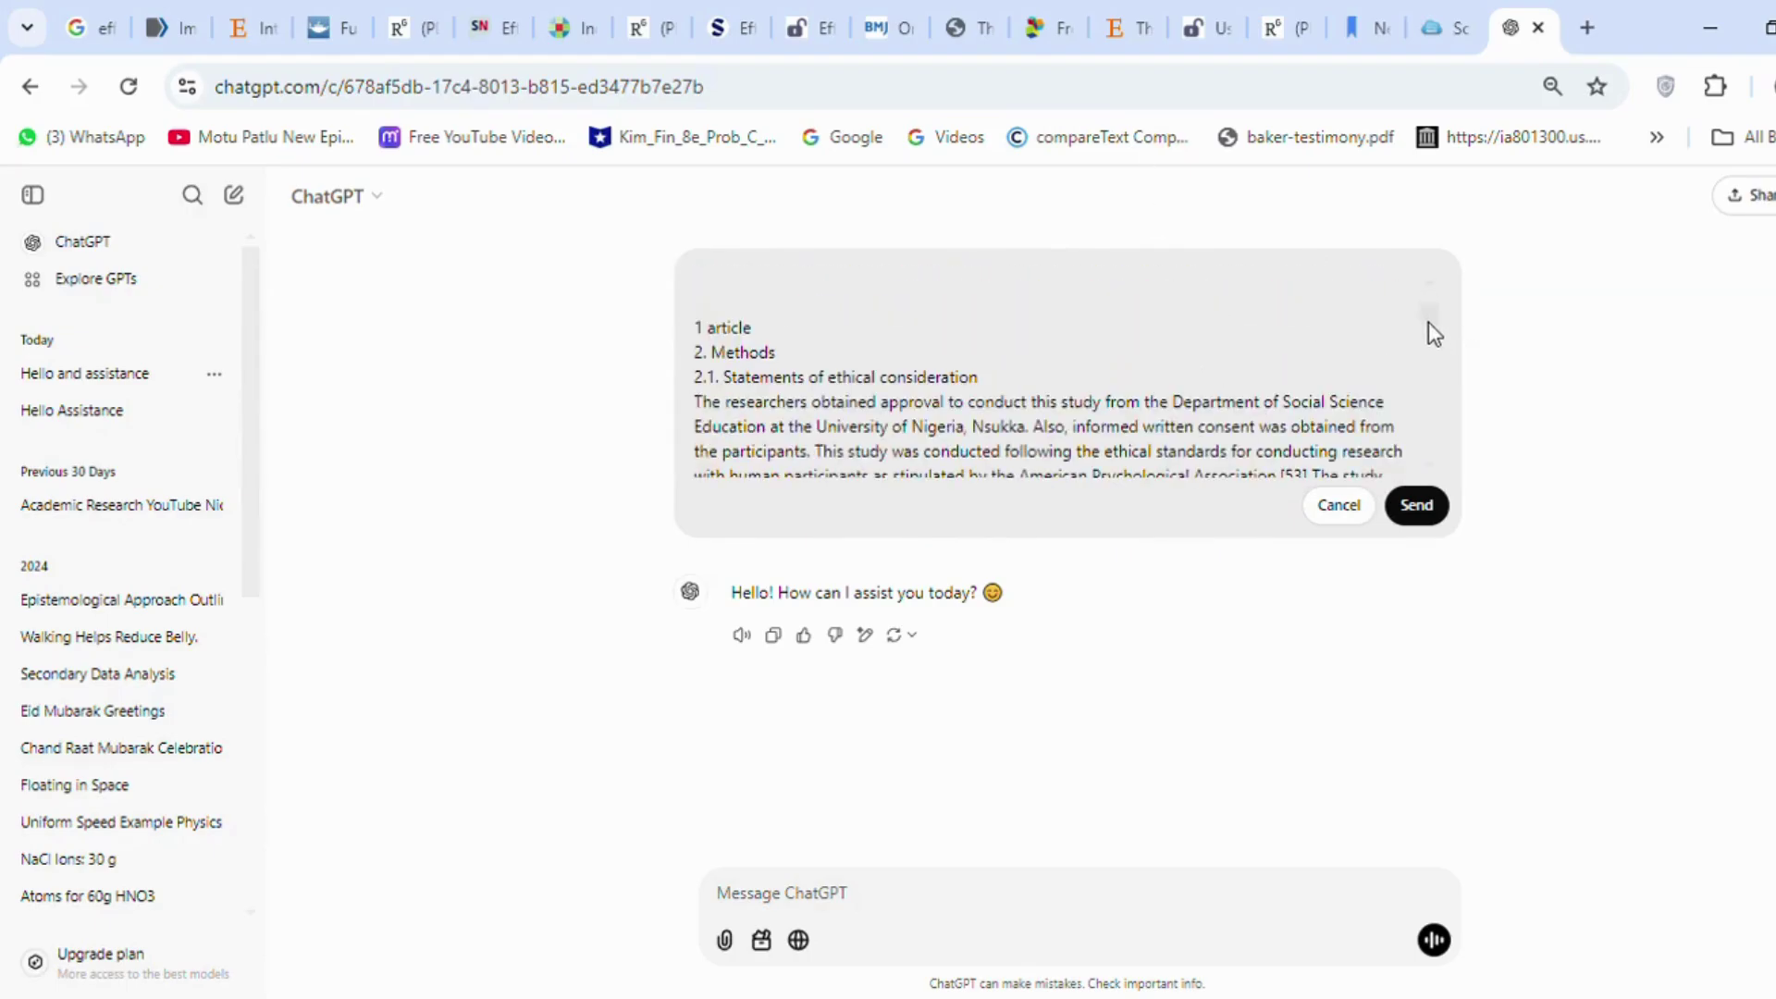
scroll(1429, 324, up, 1)
scroll(1429, 322, down, 1)
scroll(1431, 333, up, 1)
drag(1424, 319, 1429, 305)
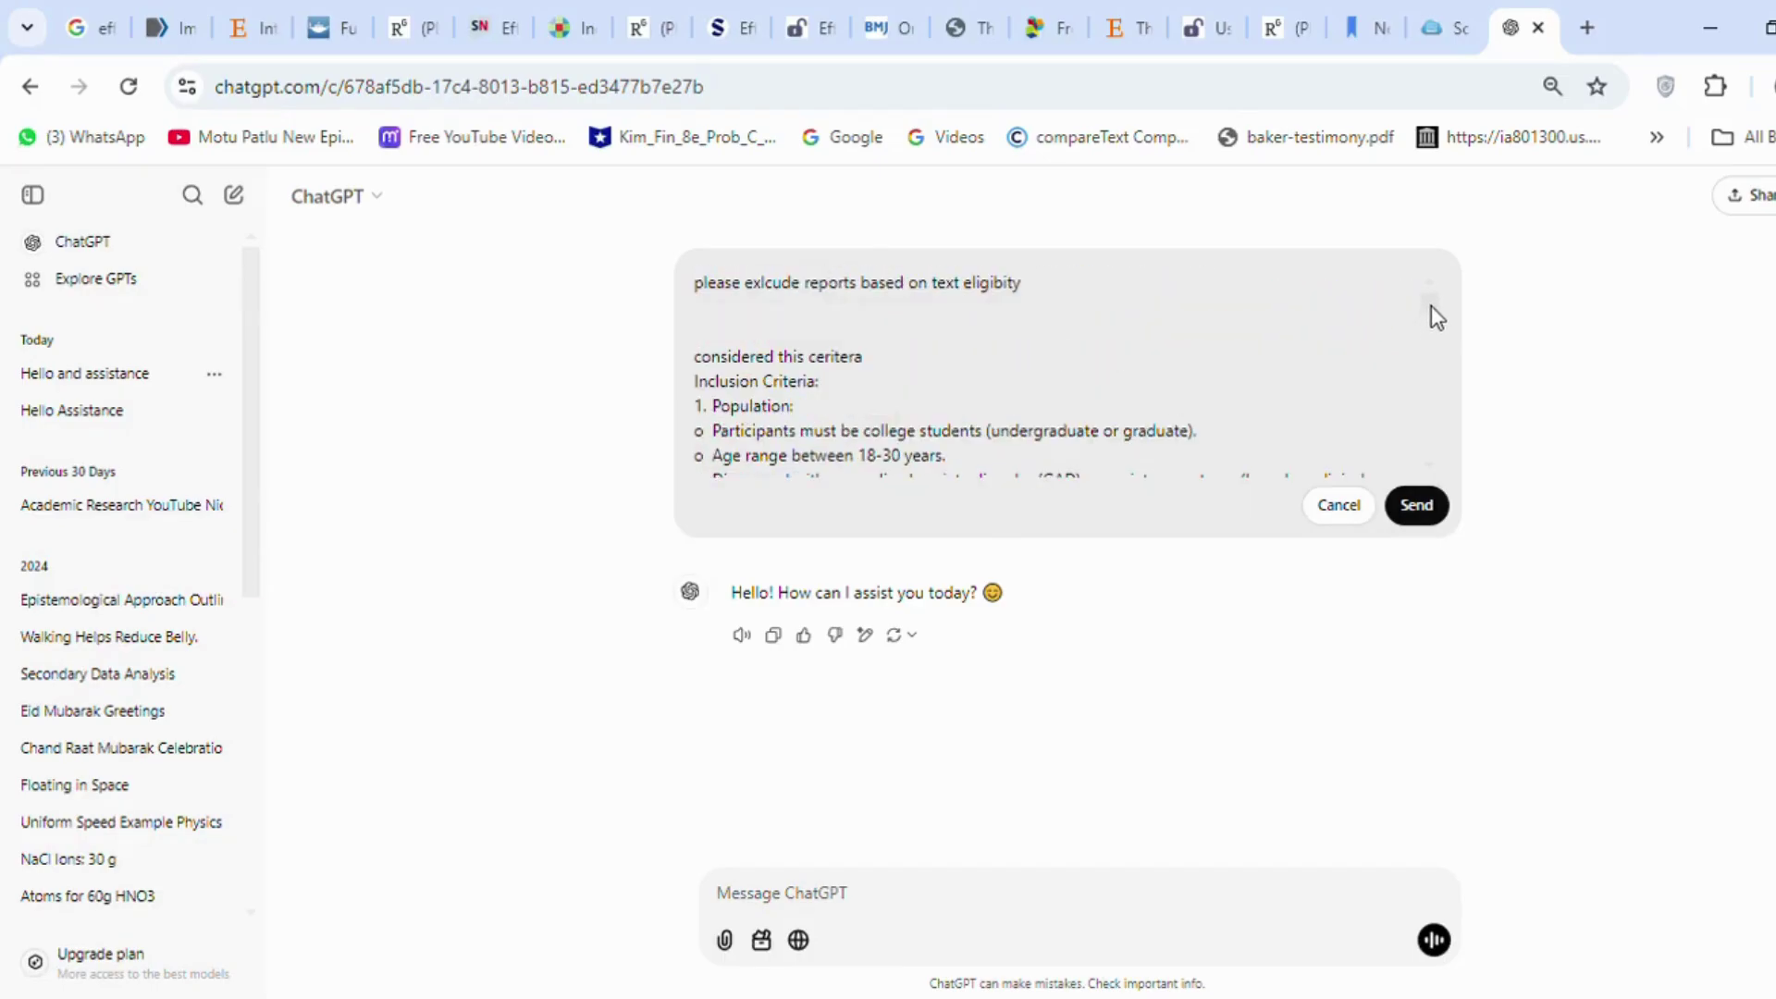
scroll(1430, 305, down, 2)
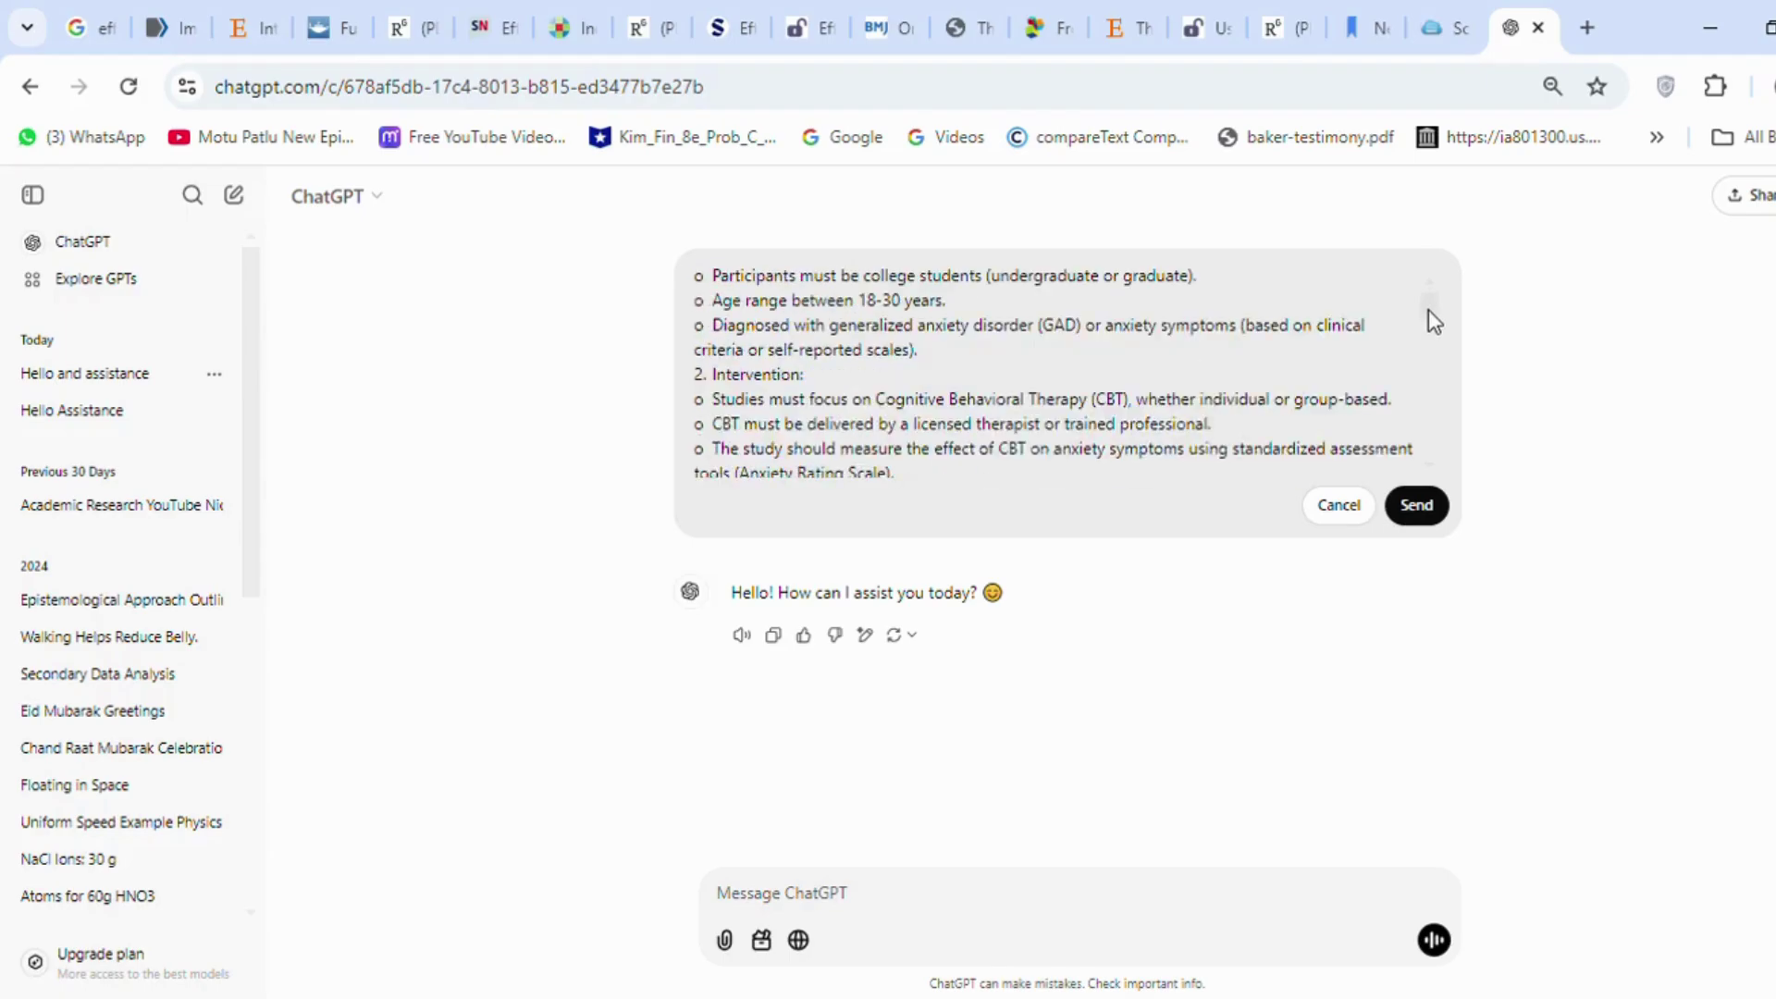
scroll(1428, 305, up, 2)
scroll(1428, 310, down, 5)
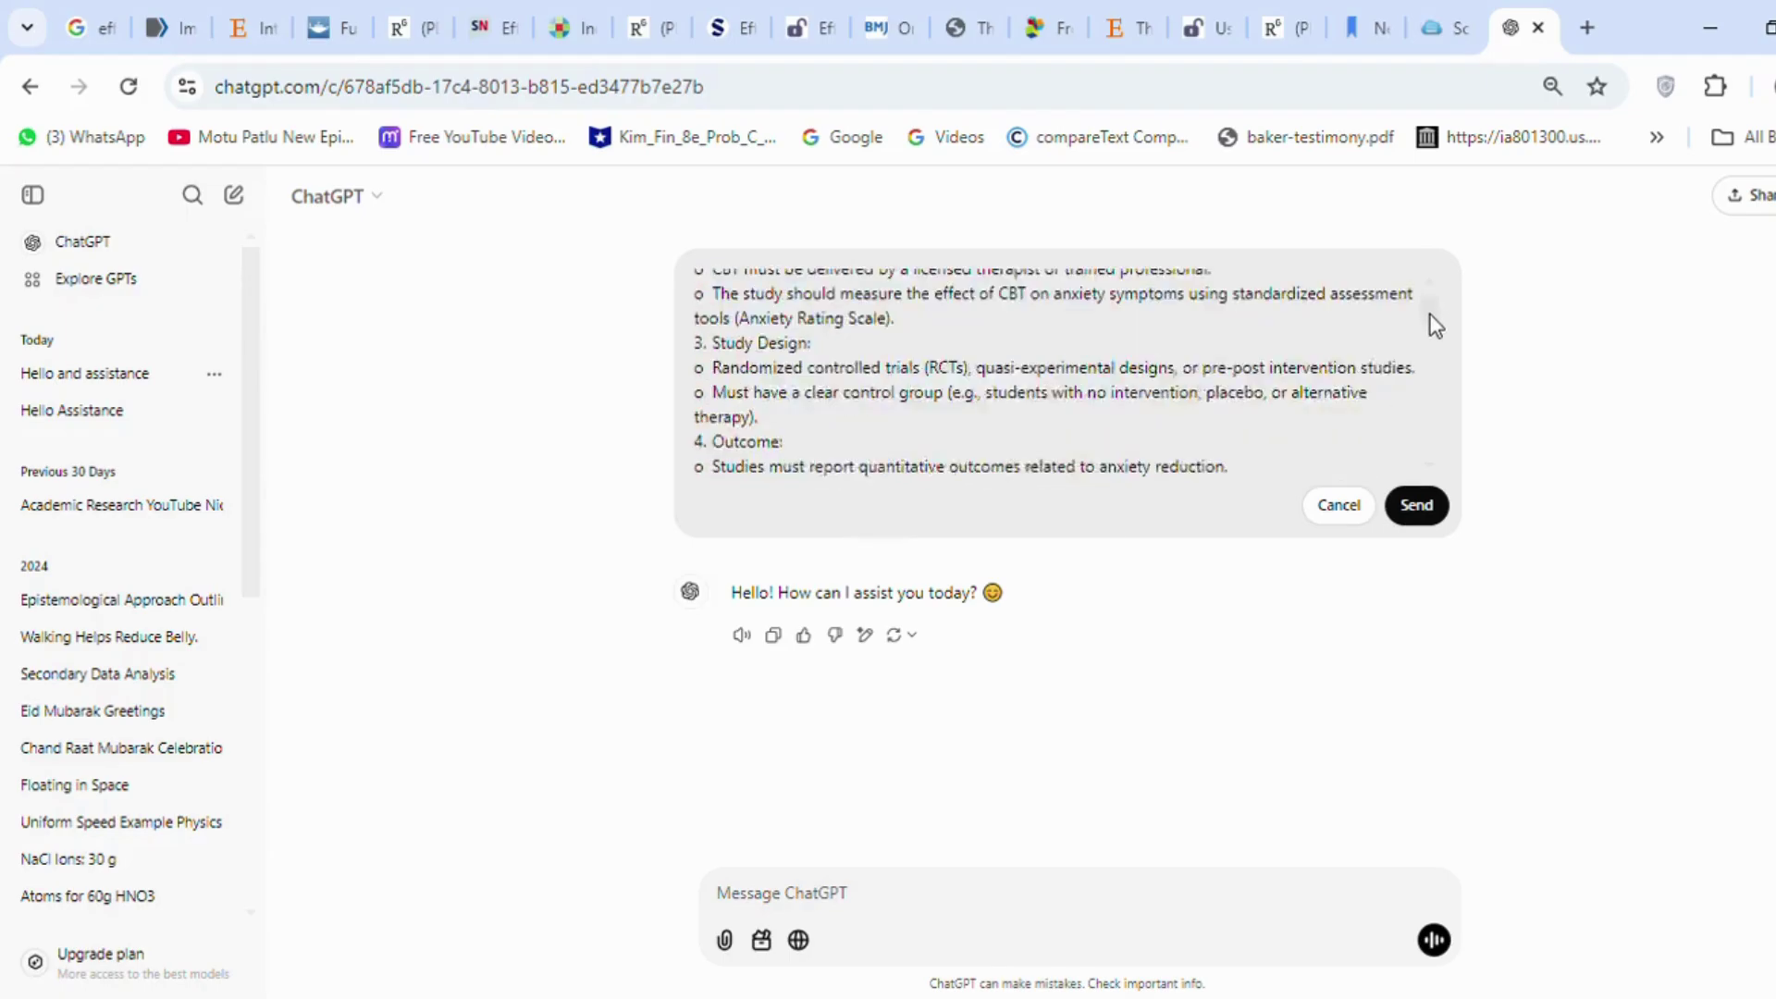
scroll(1434, 325, down, 1)
key(ctrl+v)
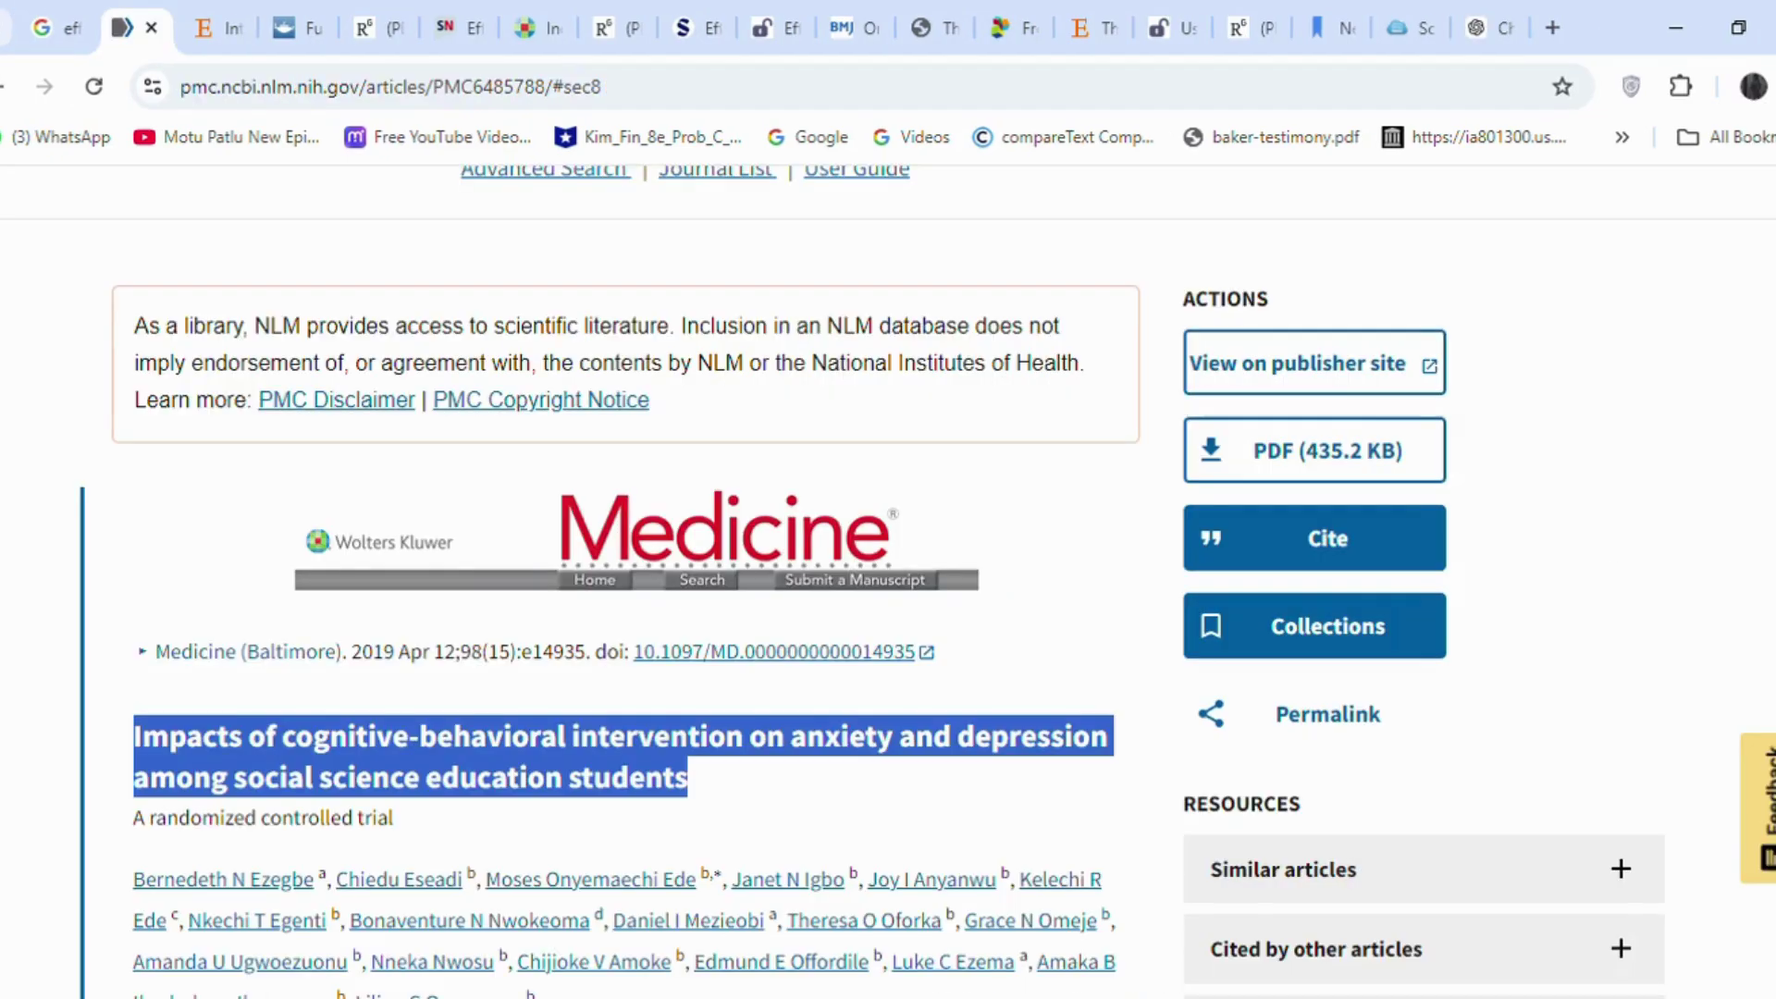
Step: Paste the copied academic-stress CBT study text from the PMC article into the ChatGPT prompt
scroll(1245, 570, down, 8)
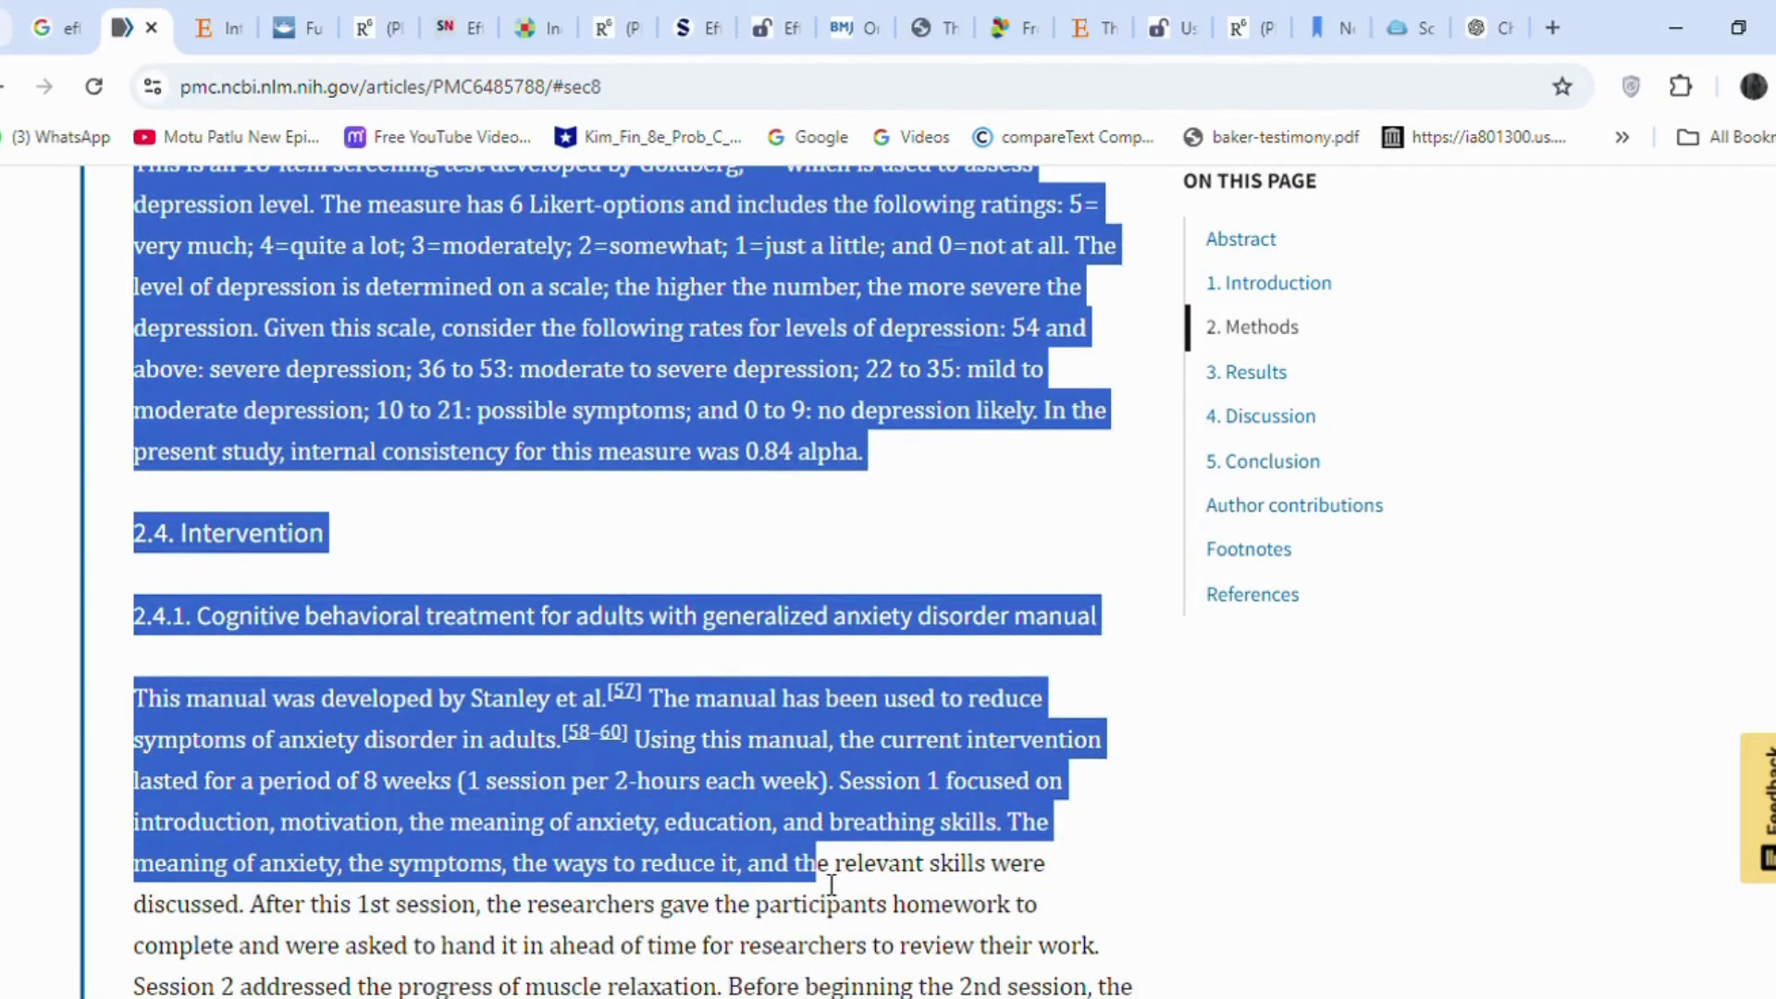
click(986, 588)
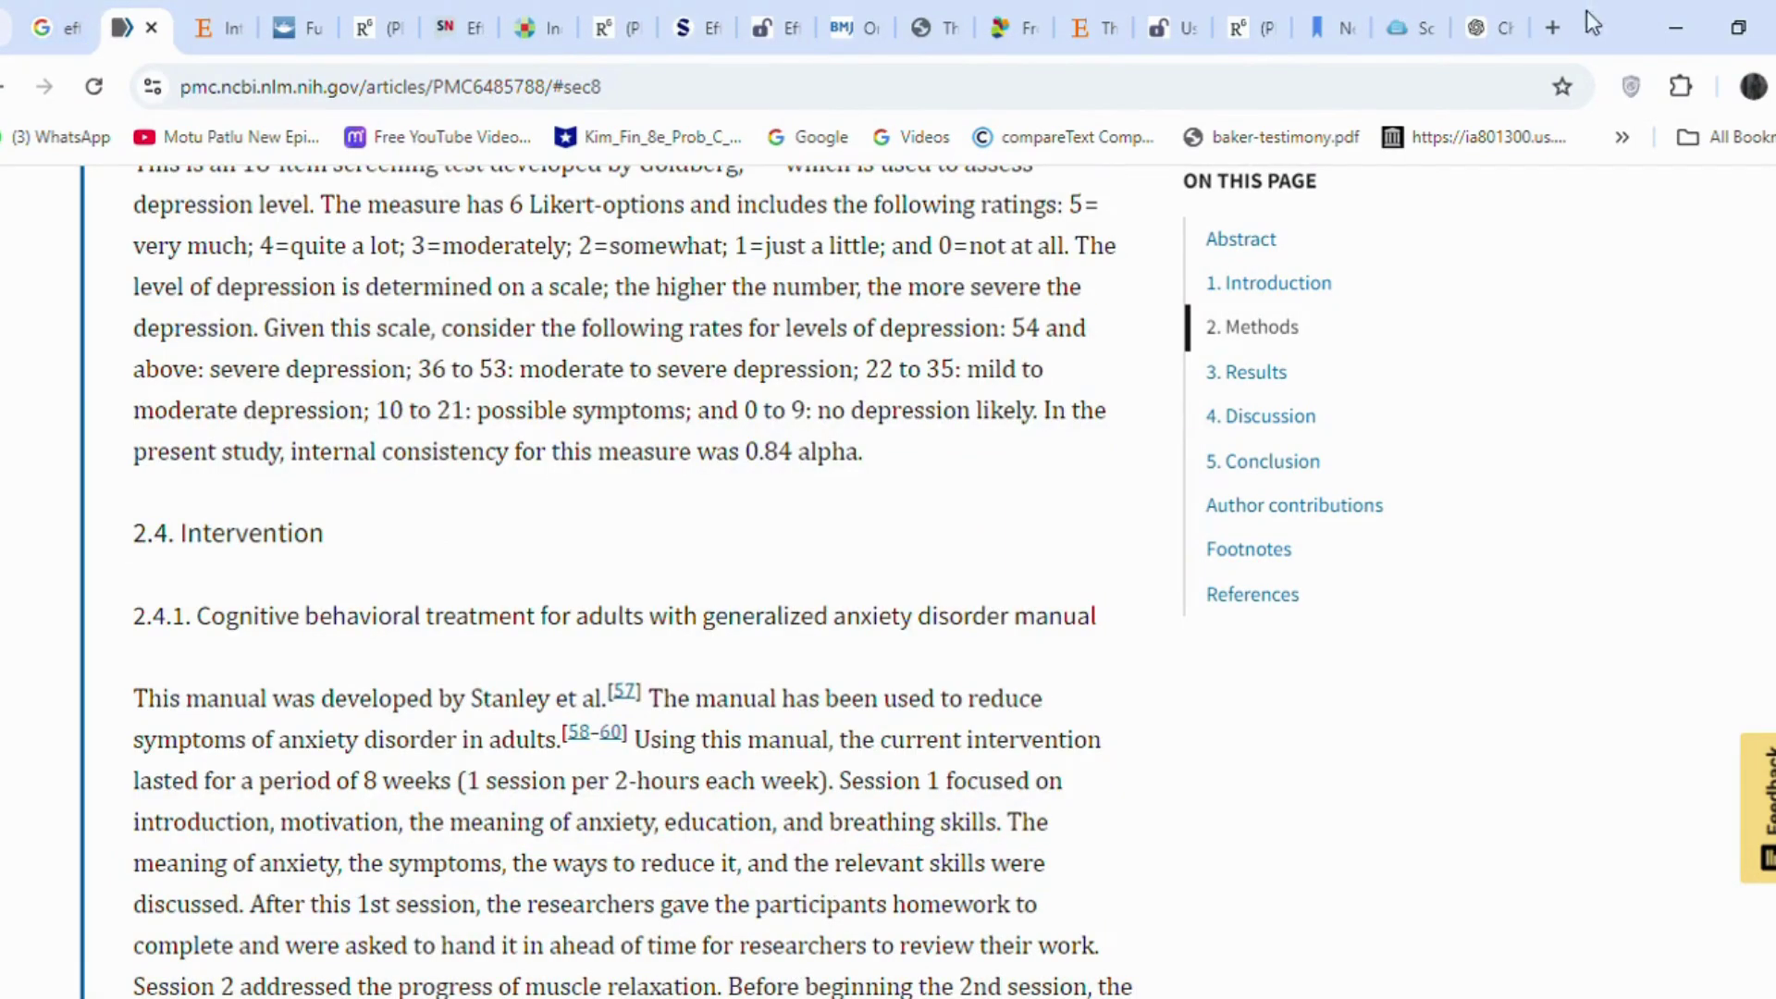
click(1494, 10)
key(ctrl+v)
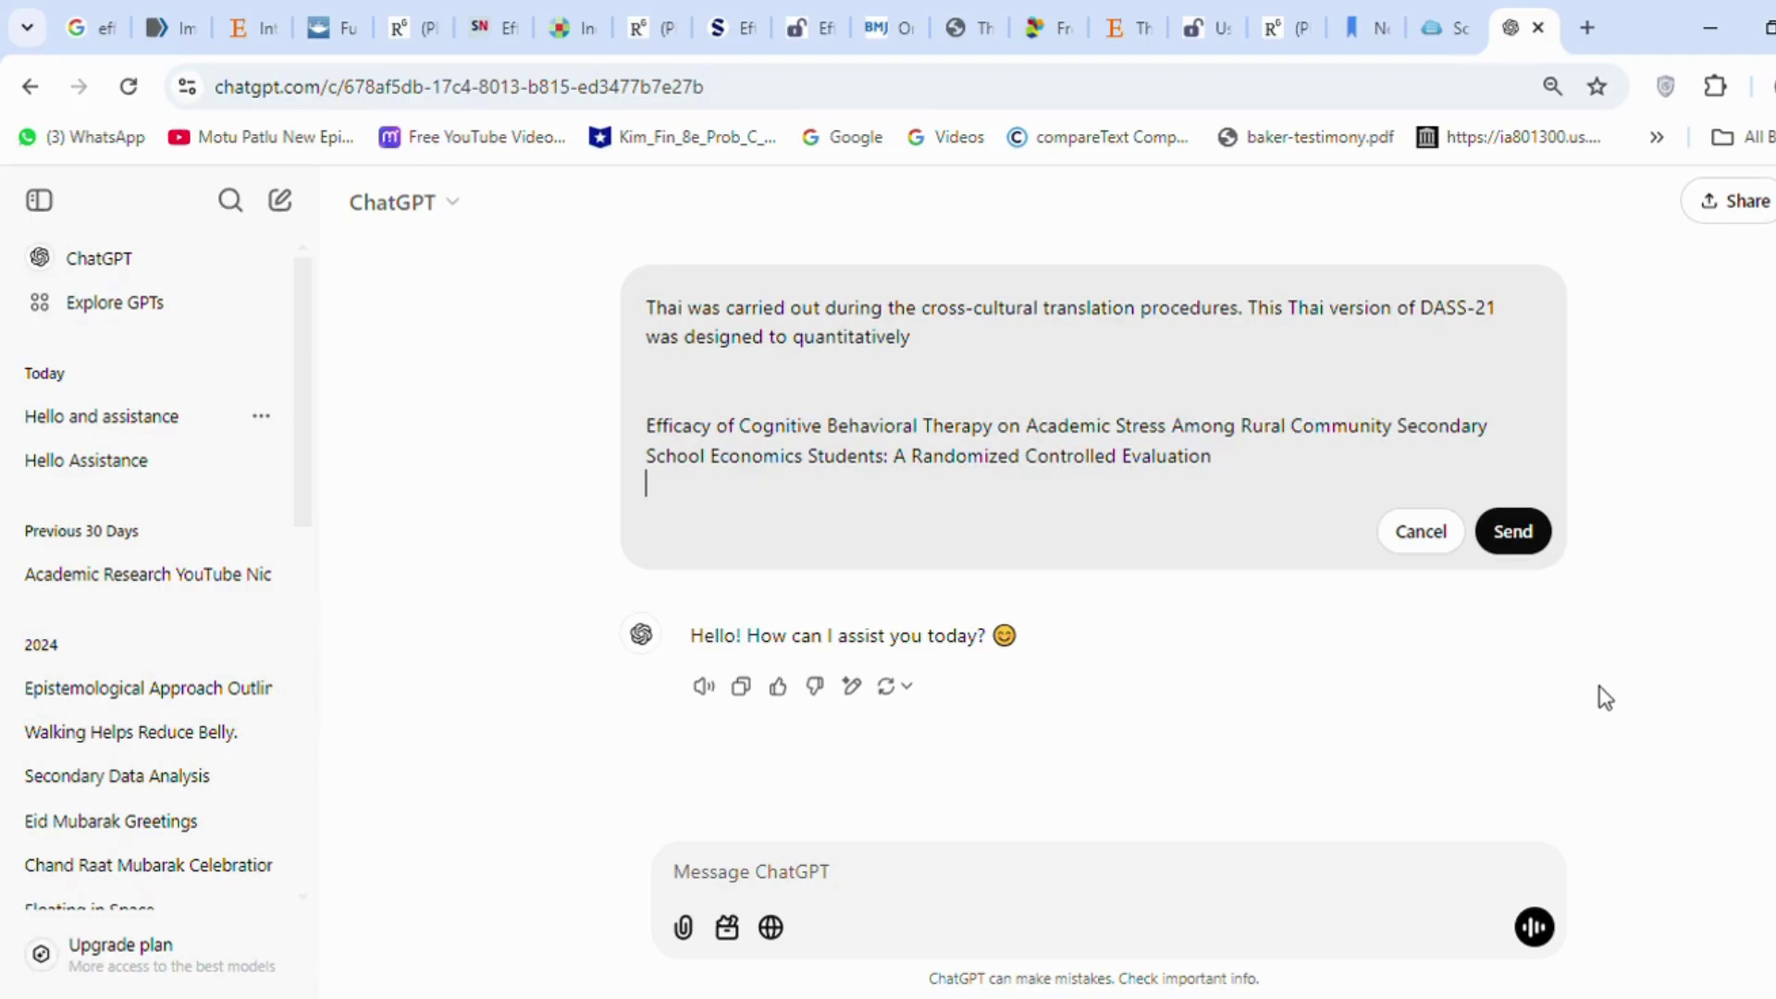
Step: Append the remaining study text on a new line and send the prompt
key(Return)
key(ctrl+v)
click(1510, 531)
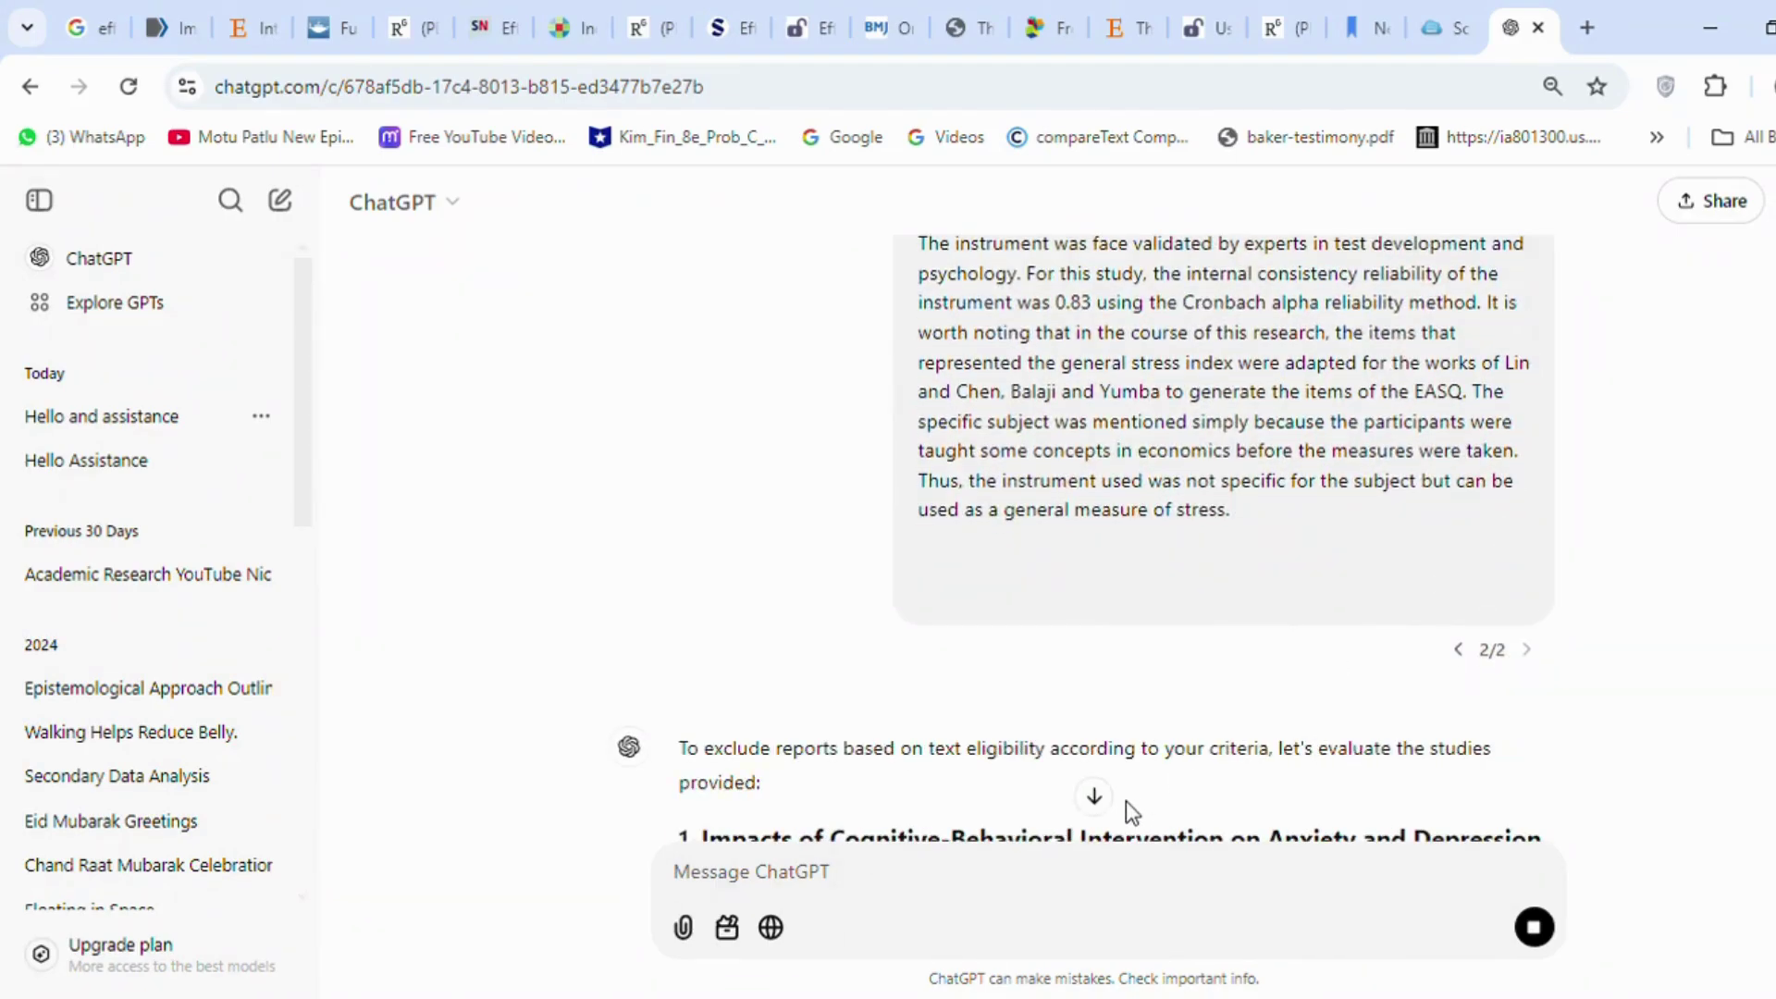
Step: Review the reply's verdicts: study 2 marked Include and study 3 marked Exclude
click(1095, 797)
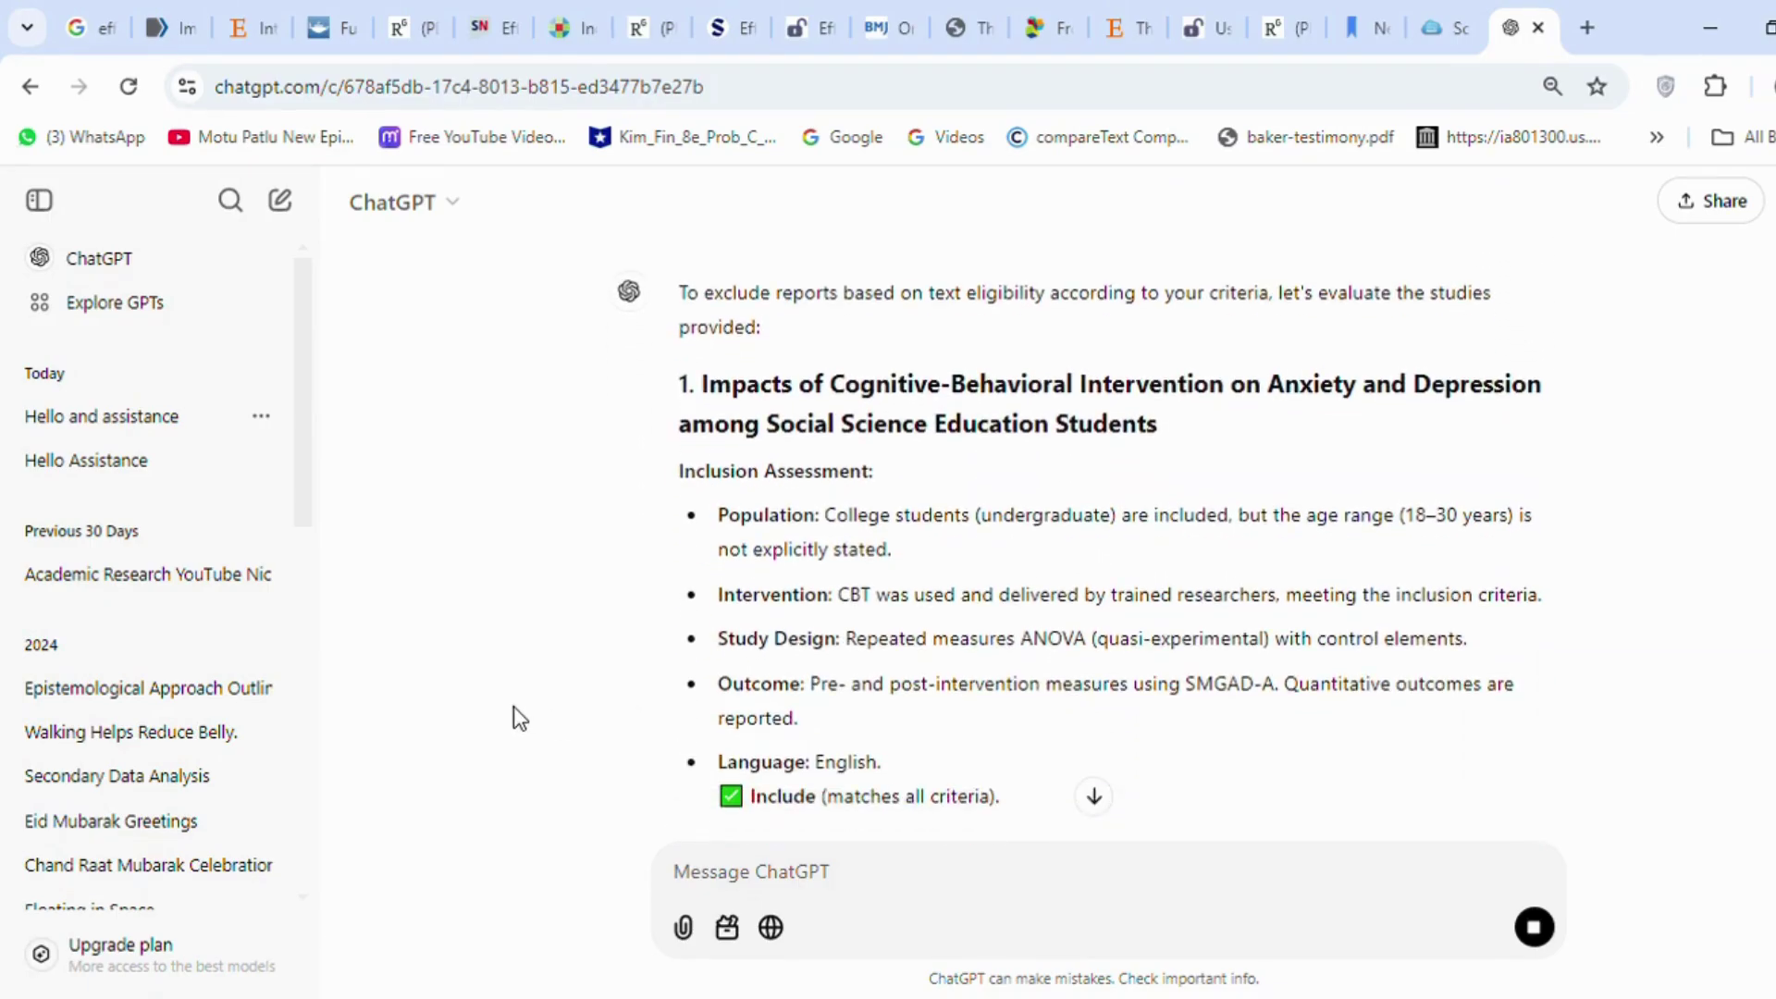
scroll(1240, 675, down, 5)
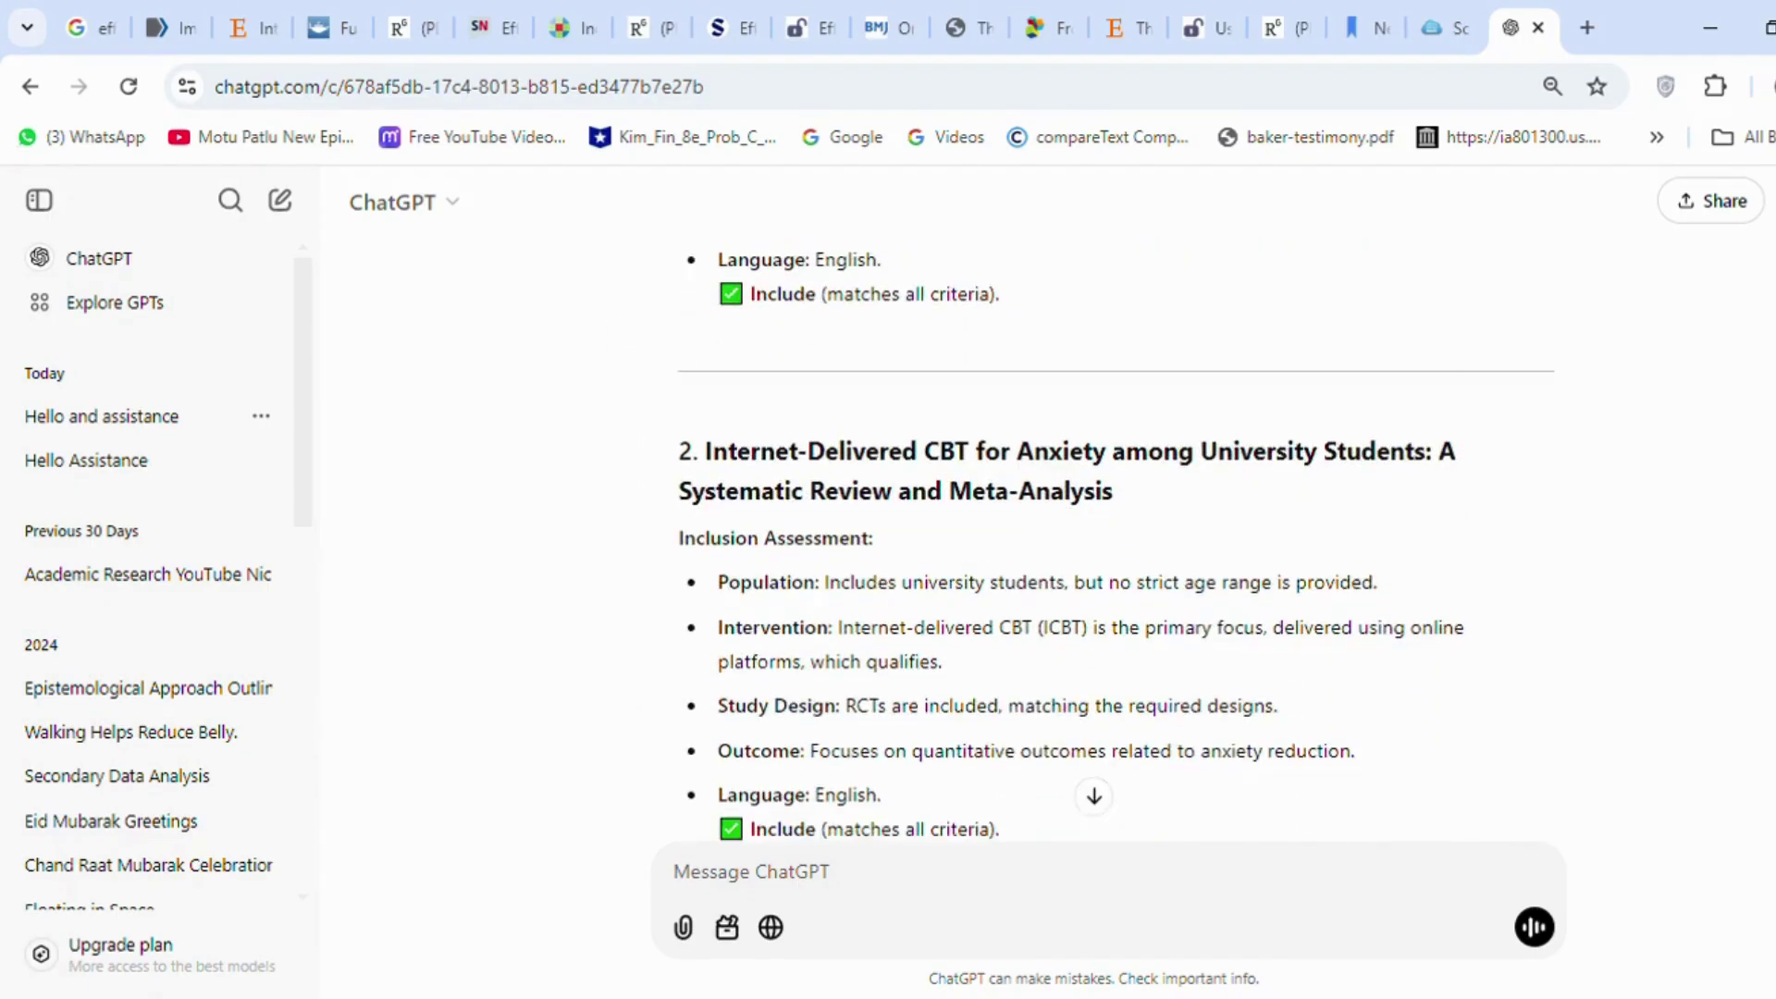
scroll(1115, 542, down, 1)
drag(1034, 701, 720, 703)
click(1585, 751)
scroll(1411, 669, down, 5)
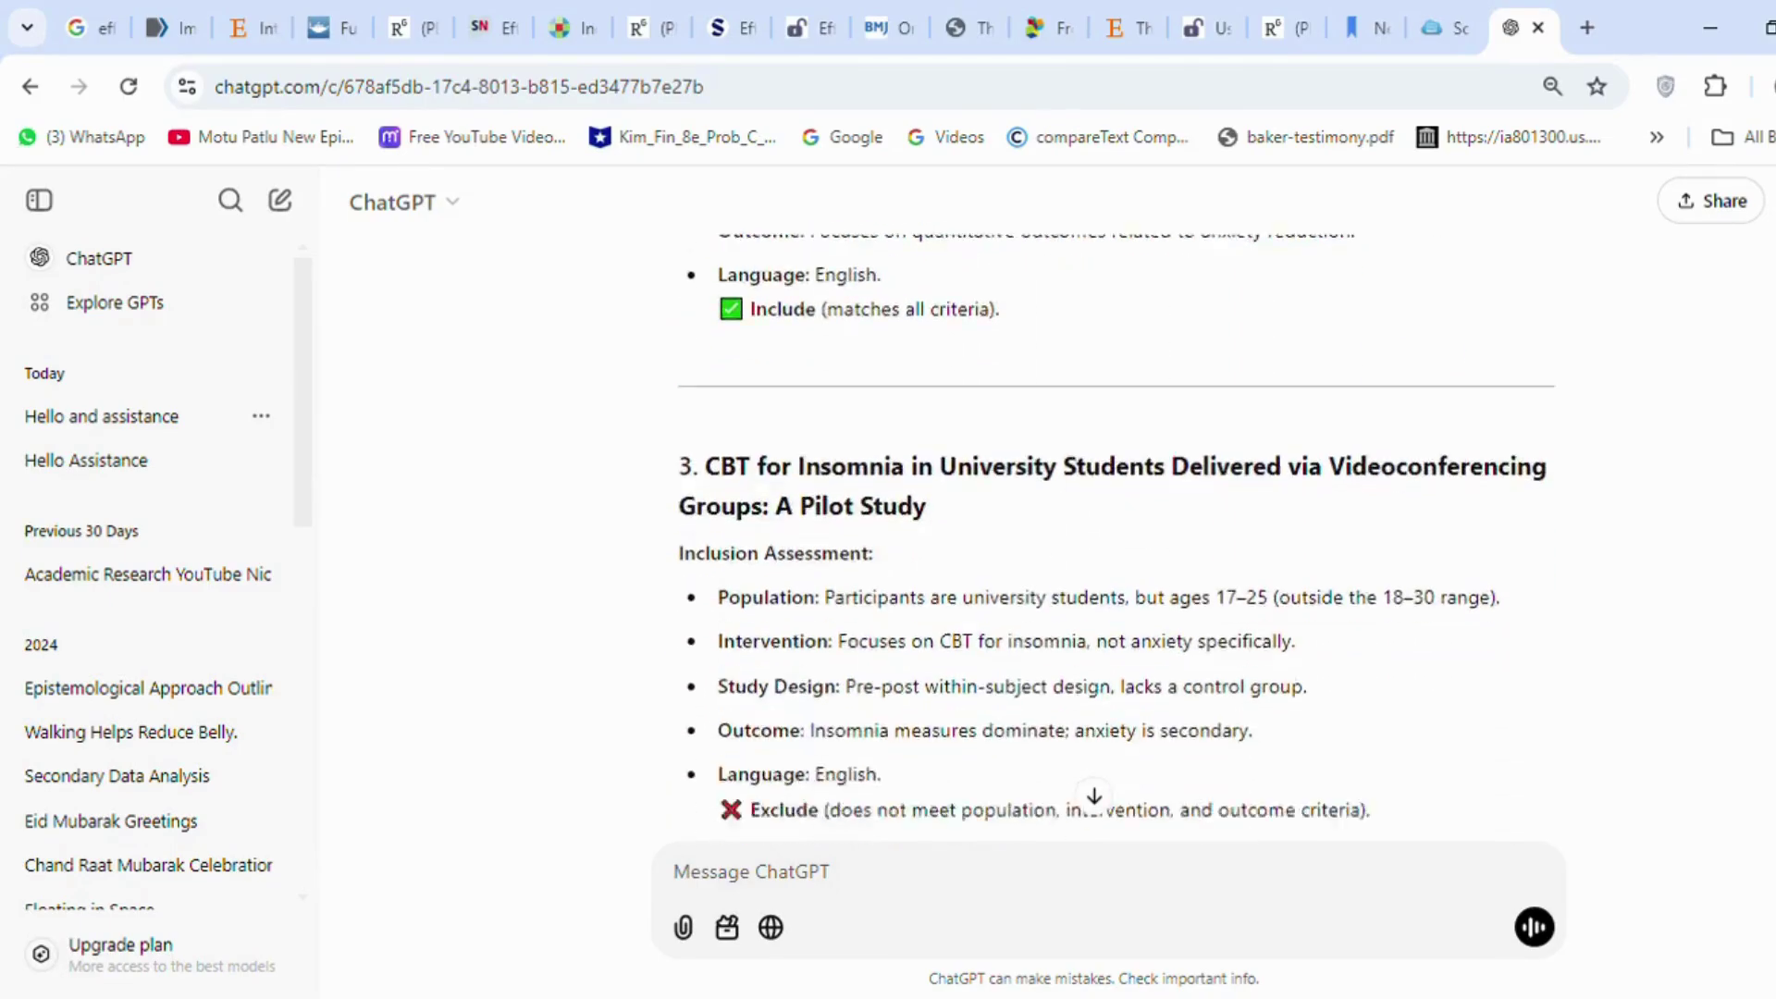
drag(1411, 668, 816, 730)
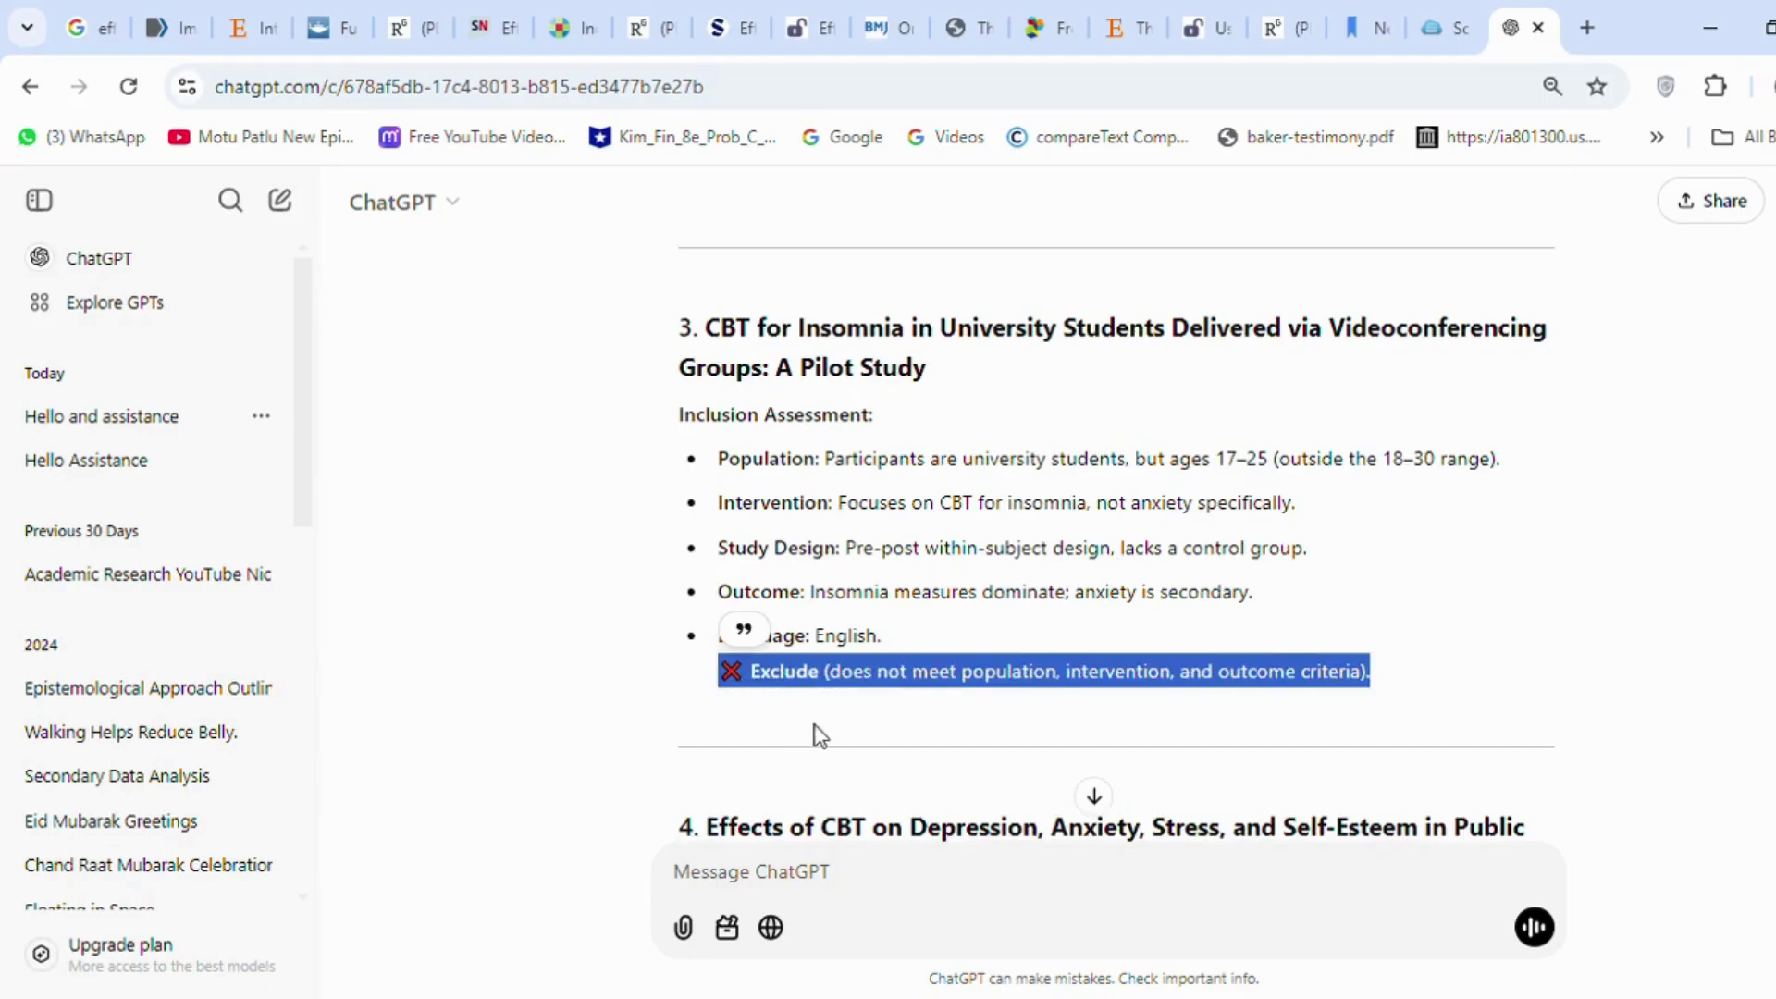
click(827, 737)
scroll(1116, 545, down, 5)
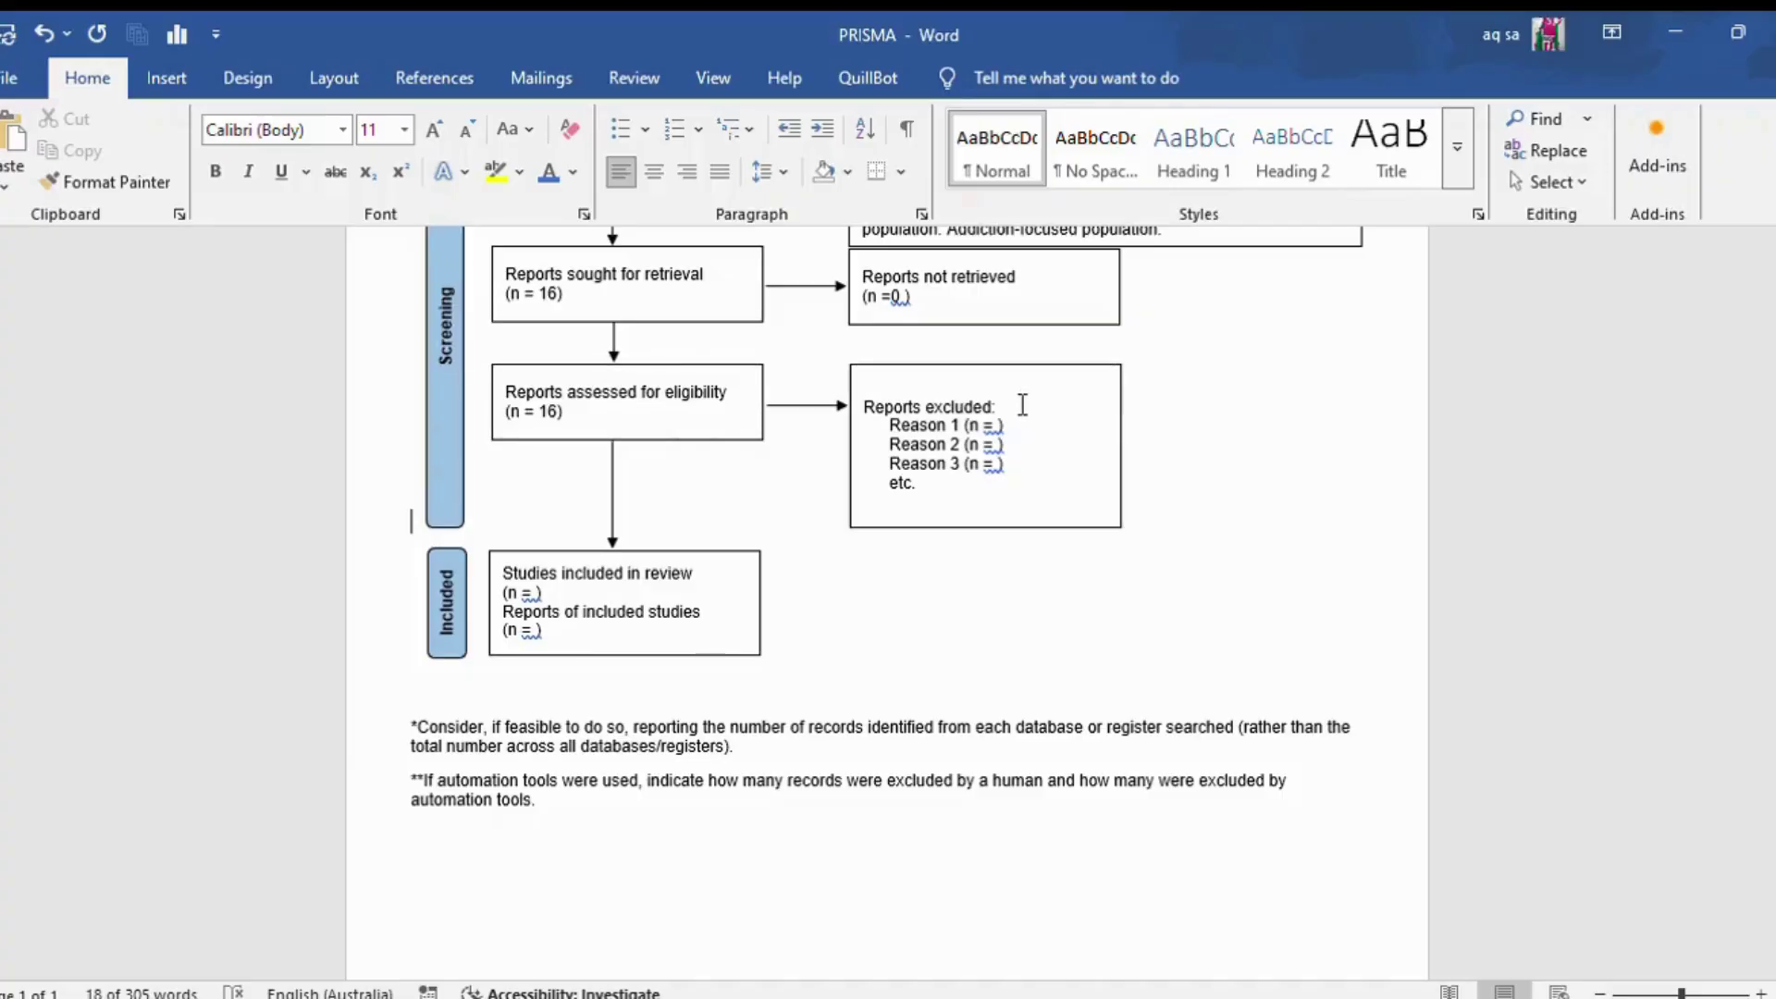
Step: Enter 5 reports excluded, paste the three exclusion reasons (2, 2, 1), and widen the box to fit
click(1022, 404)
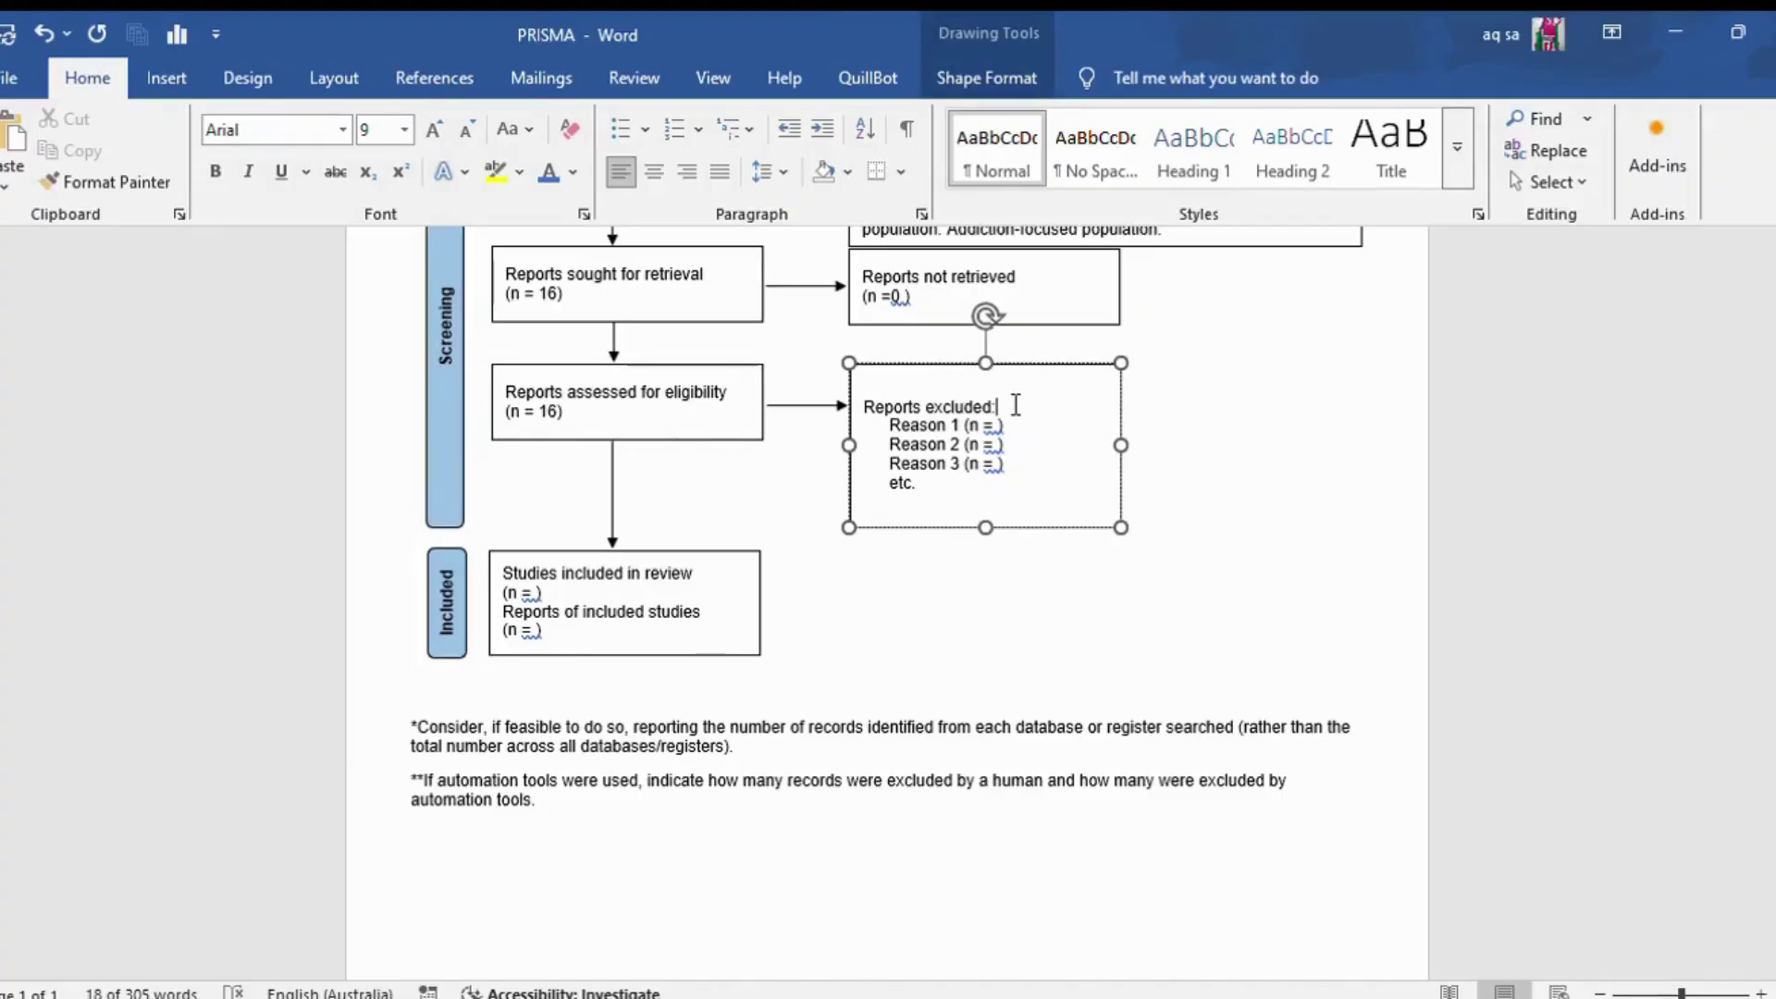
text(5)
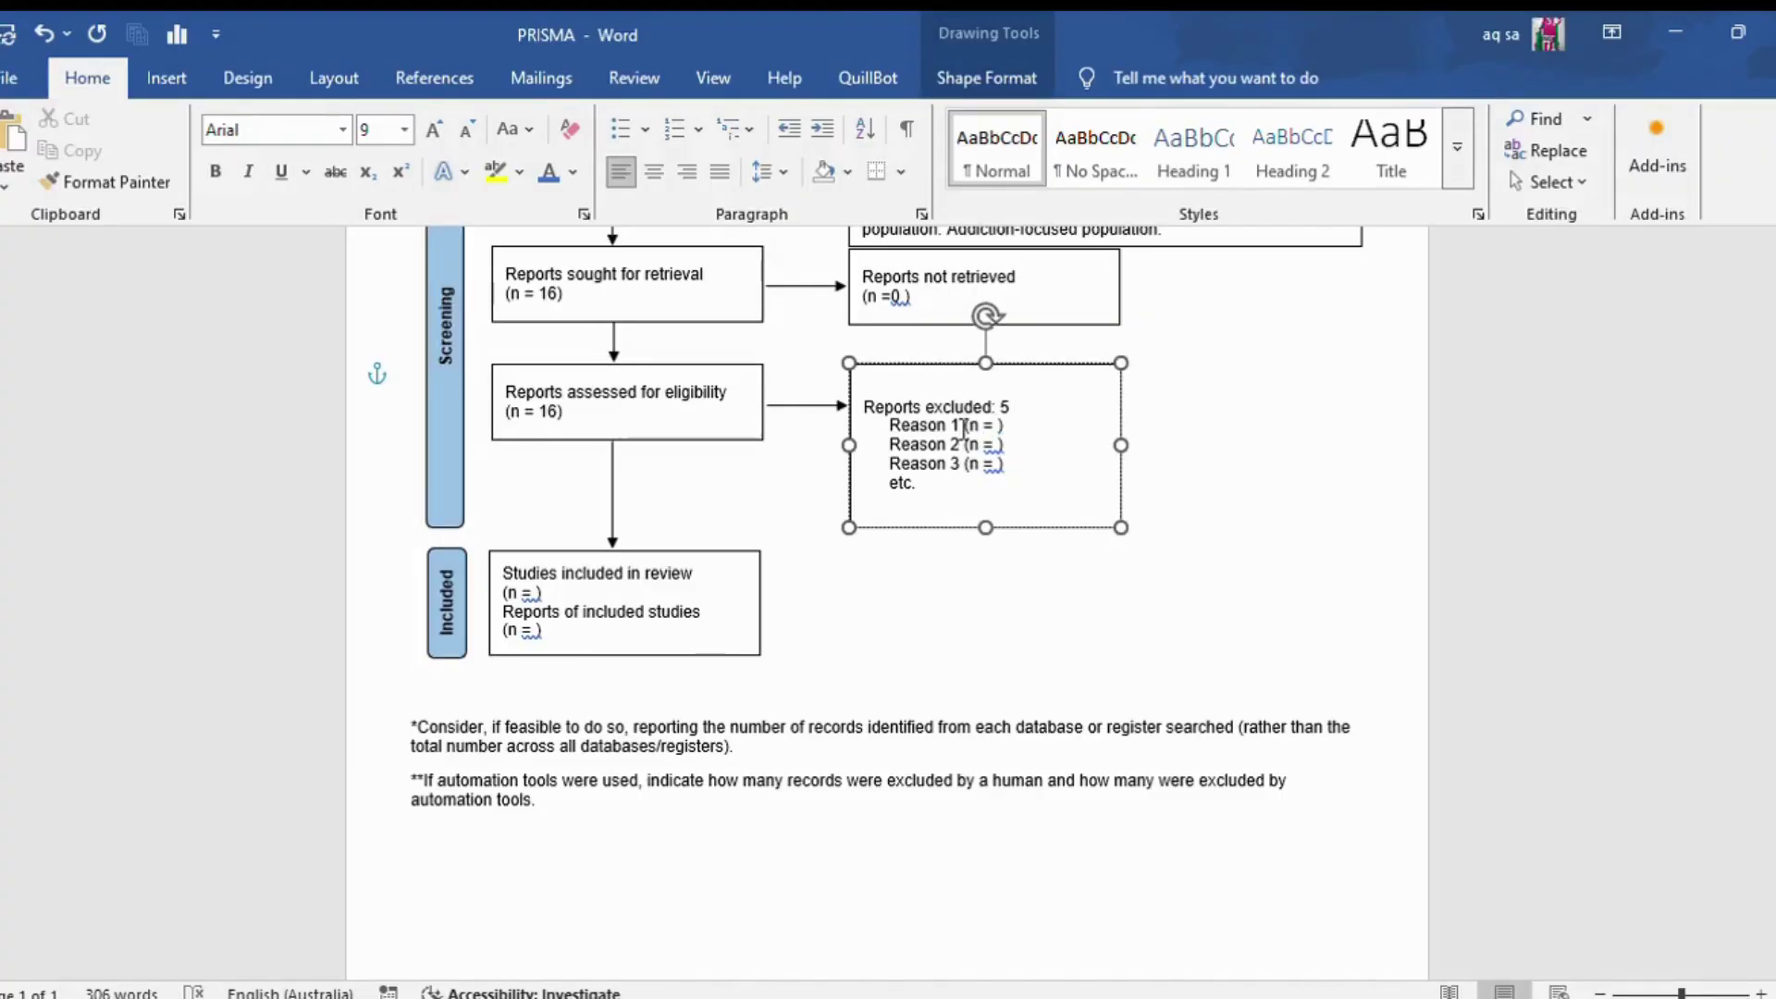
click(963, 428)
text(: ☐ Not college students or age range mismatch. ☐ Broader population (e.g., COVID-19 patients).)
drag(1127, 434, 1328, 464)
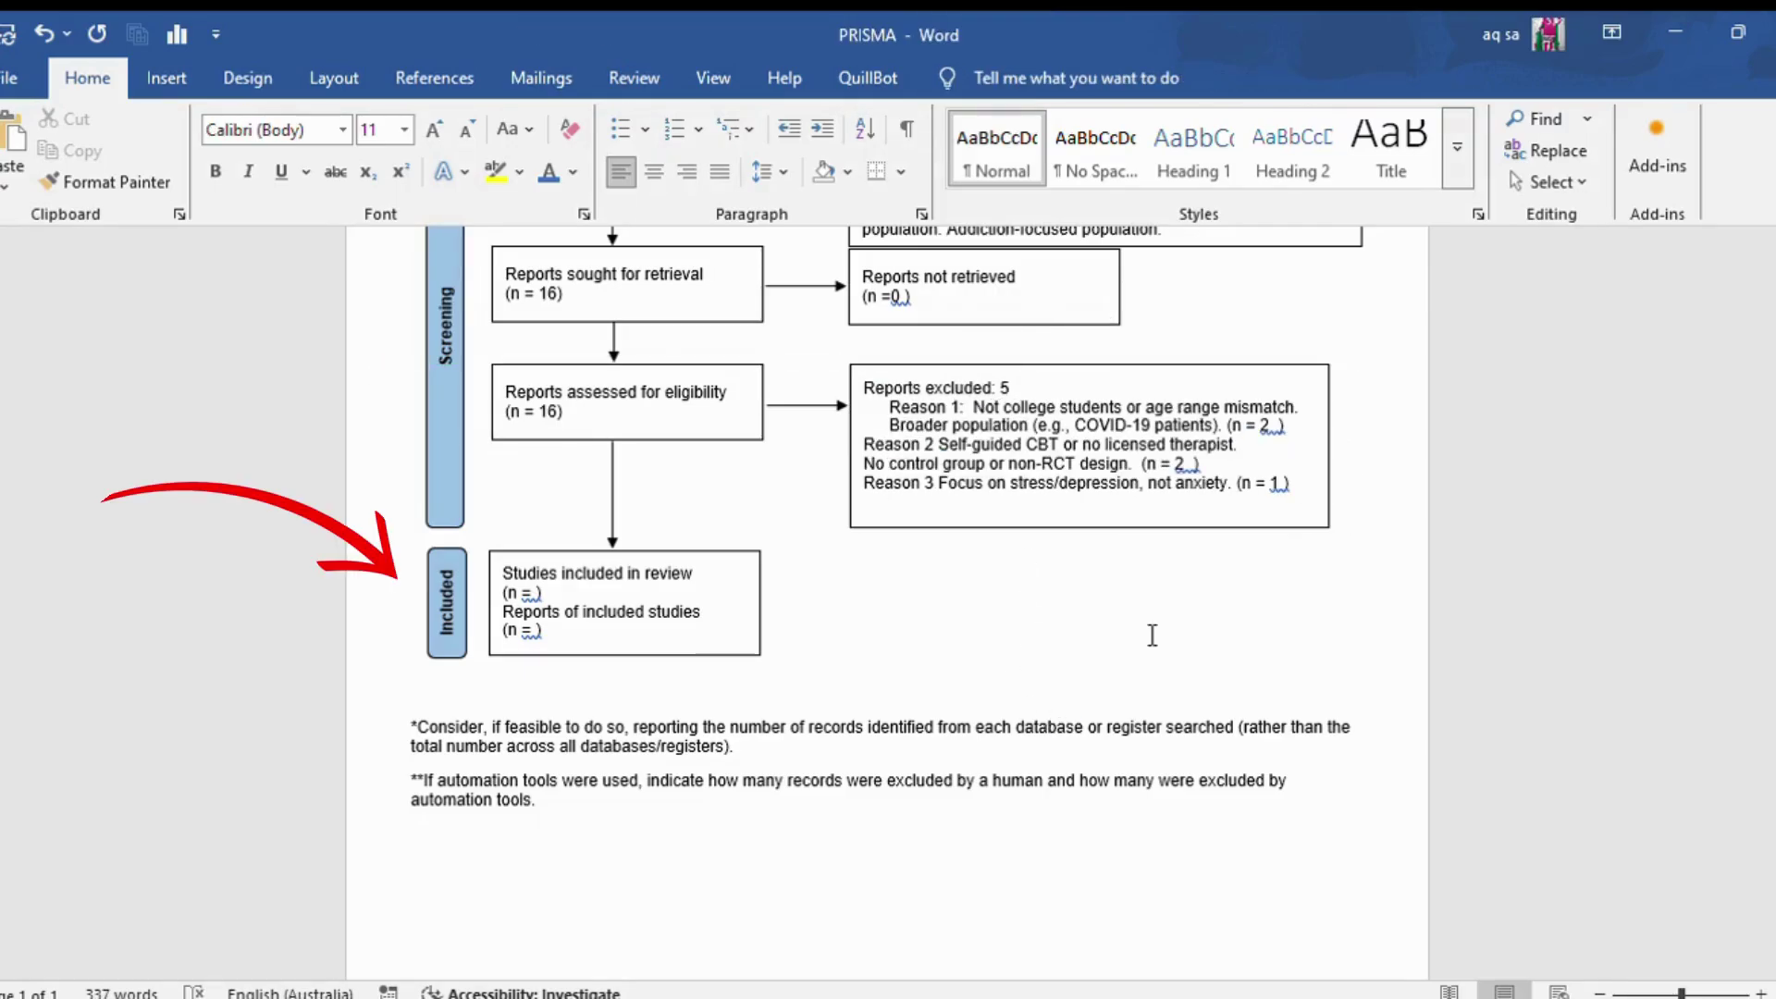
click(1151, 635)
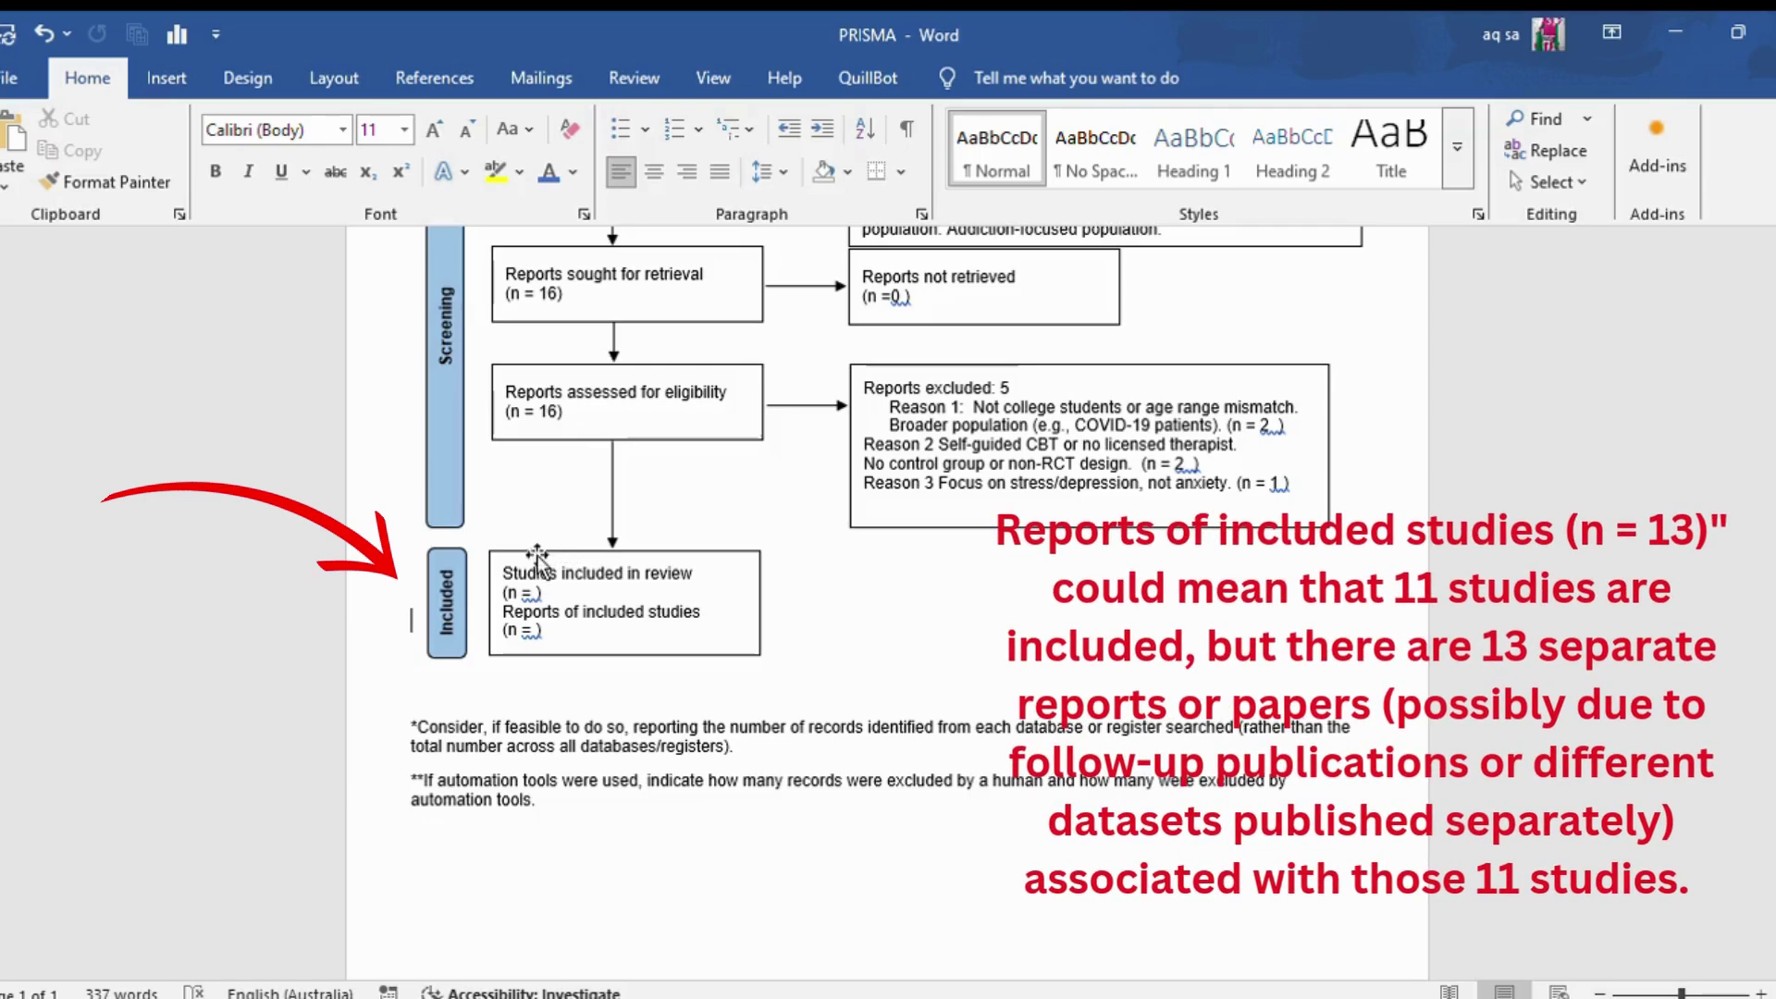
Step: Enter 11 for studies included in review and 0 for reports of included studies
click(541, 593)
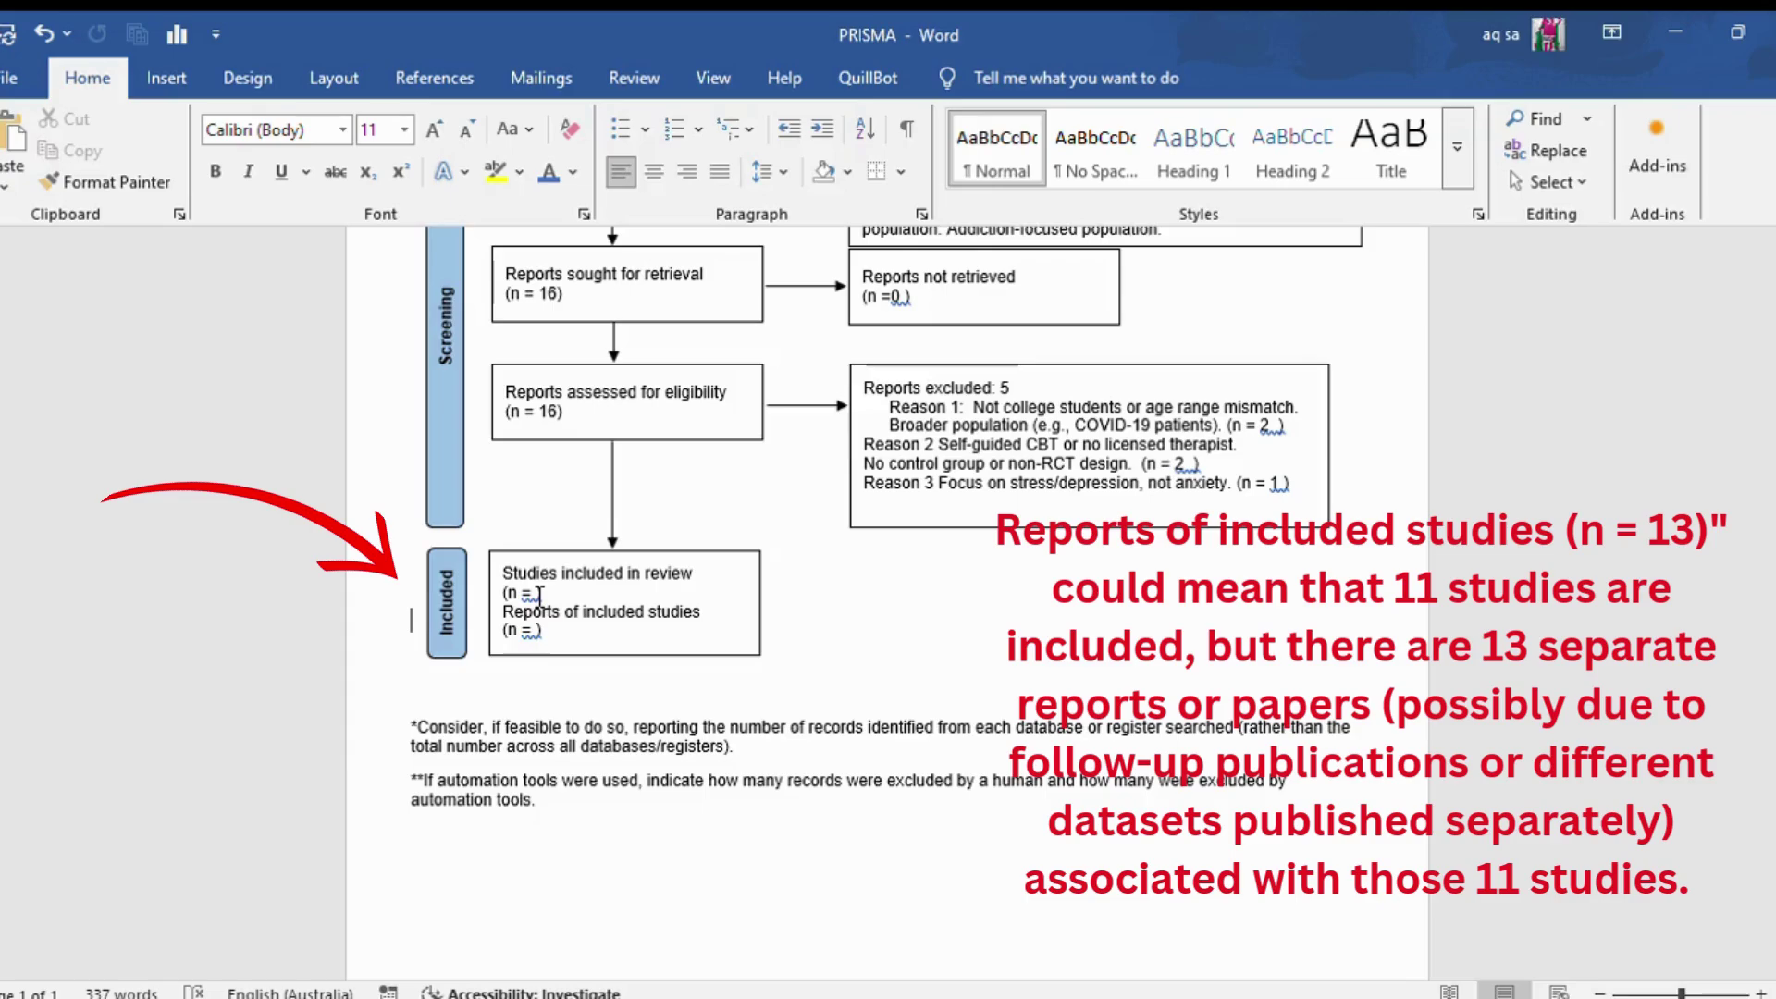
click(539, 592)
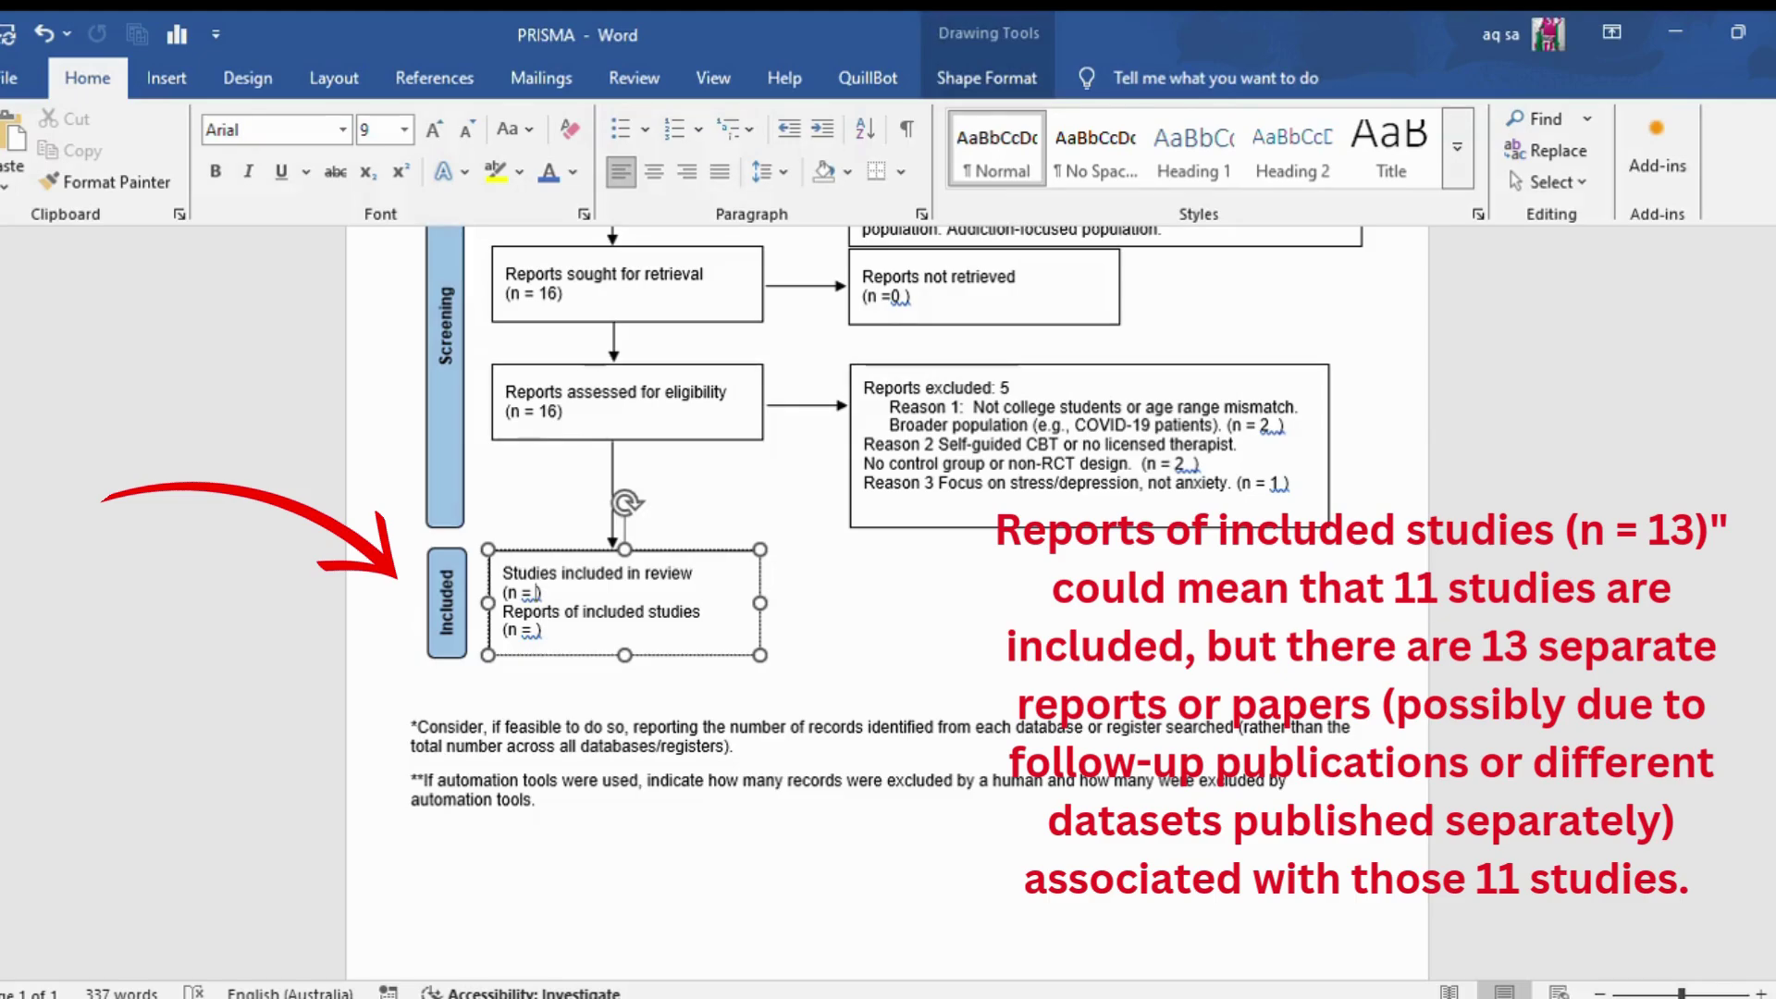
text(11)
click(534, 630)
text(0)
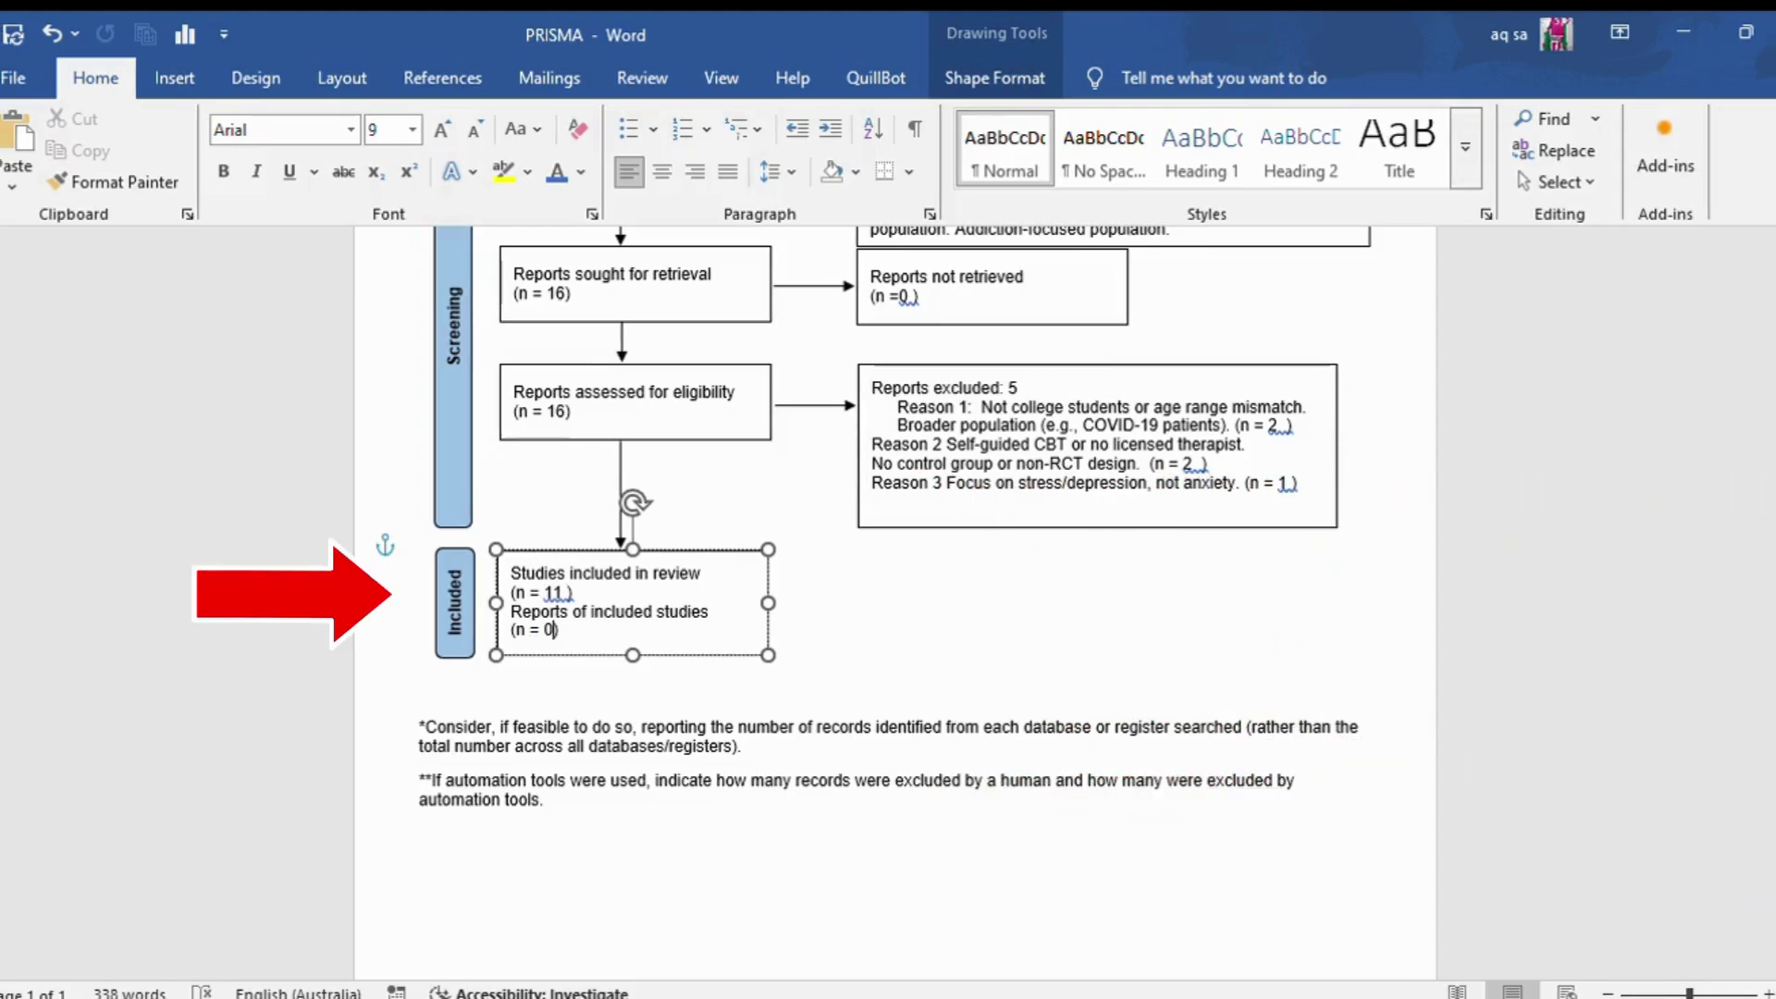